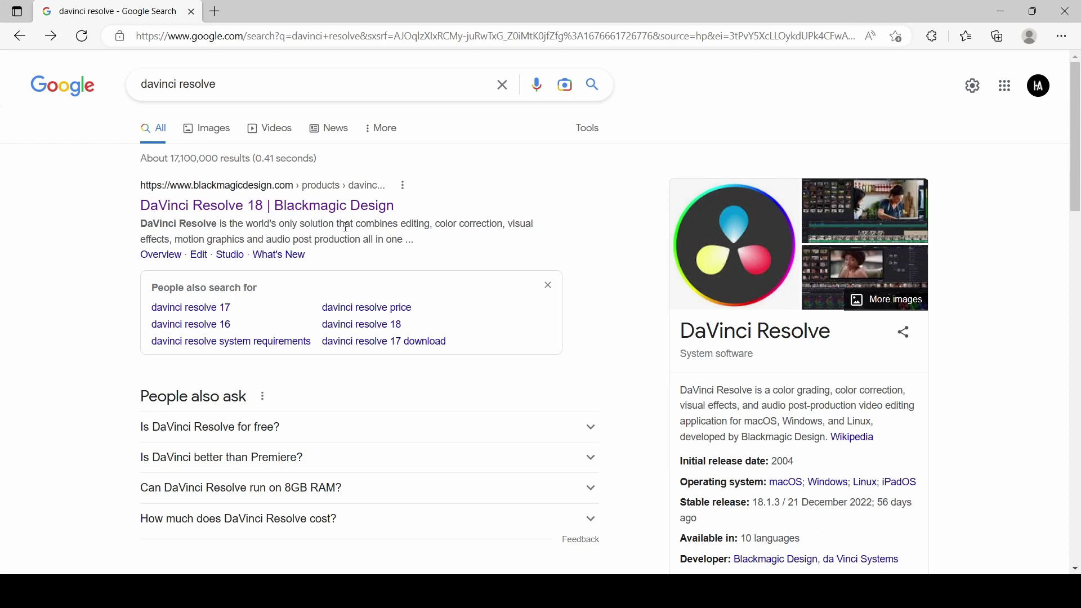
Step: Open the DaVinci Resolve 18 product page and bring up the registration form for the free Windows download
{"action": "left_click", "coordinate": [331, 216]}
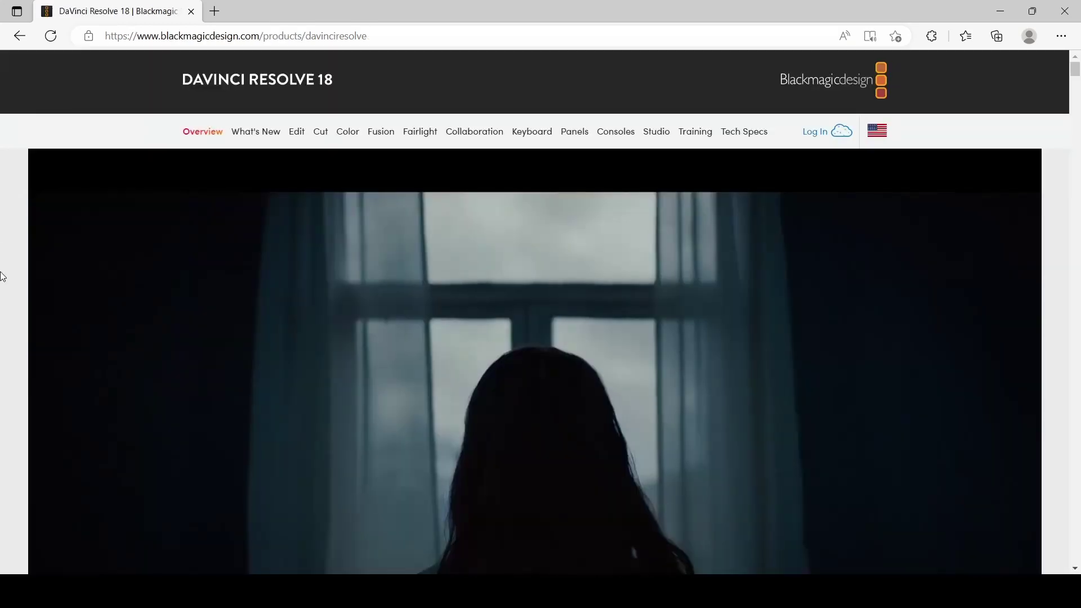
{"action": "scroll", "coordinate": [3, 276], "scroll_direction": "down", "scroll_amount": 3}
{"action": "scroll", "coordinate": [2, 276], "scroll_direction": "down", "scroll_amount": 4}
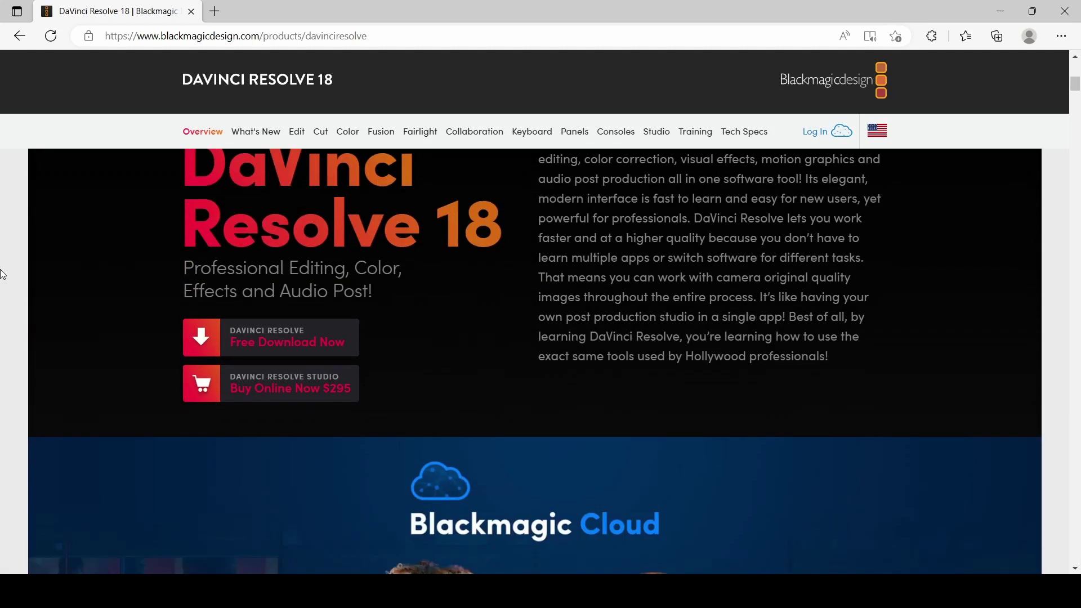
{"action": "left_click", "coordinate": [301, 346]}
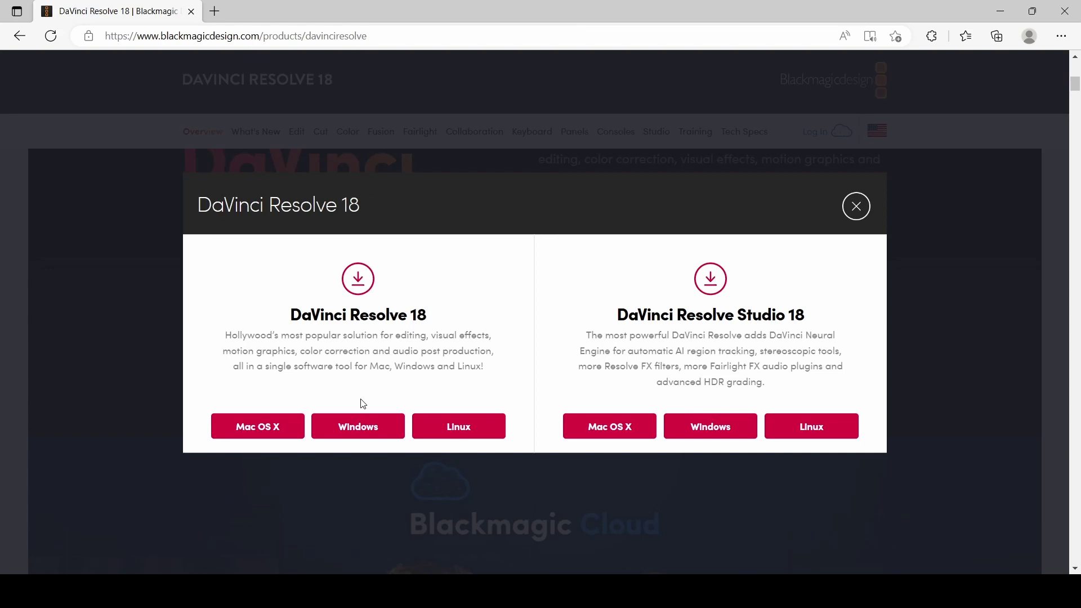
{"action": "left_click", "coordinate": [361, 424]}
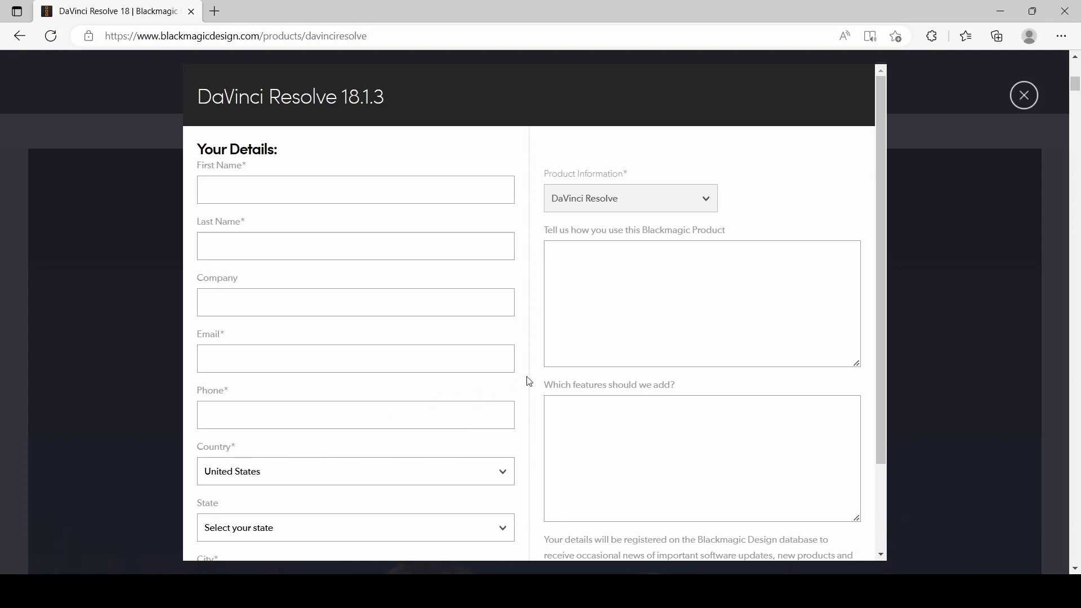
{"action": "scroll", "coordinate": [529, 381], "scroll_direction": "down", "scroll_amount": 2}
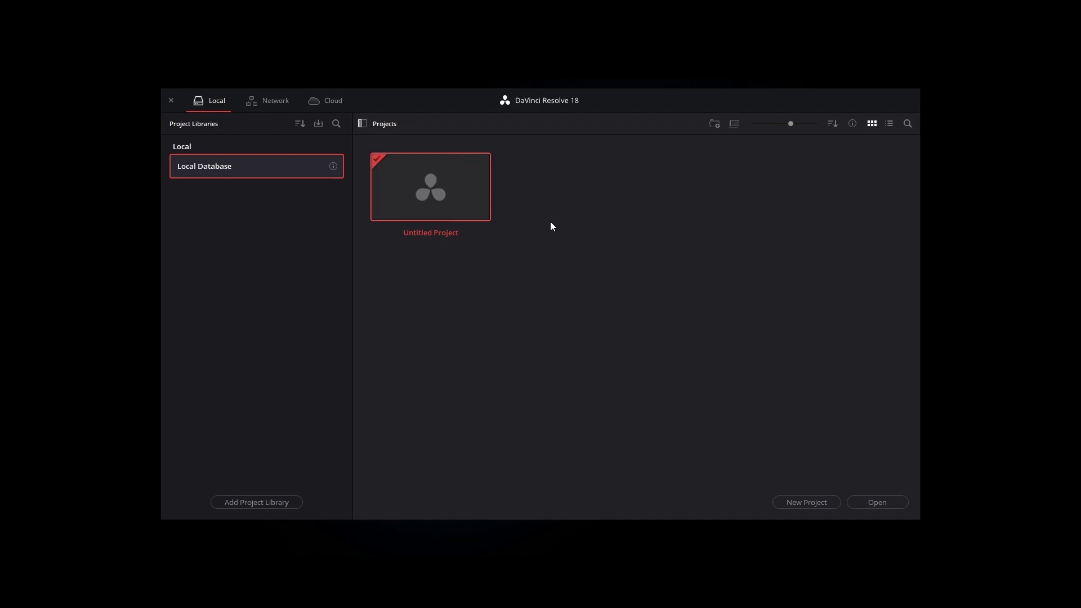
Step: Switch to DaVinci Resolve and create a new project named "Davinci Resolve Tutorial"
{"action": "right_click", "coordinate": [580, 241]}
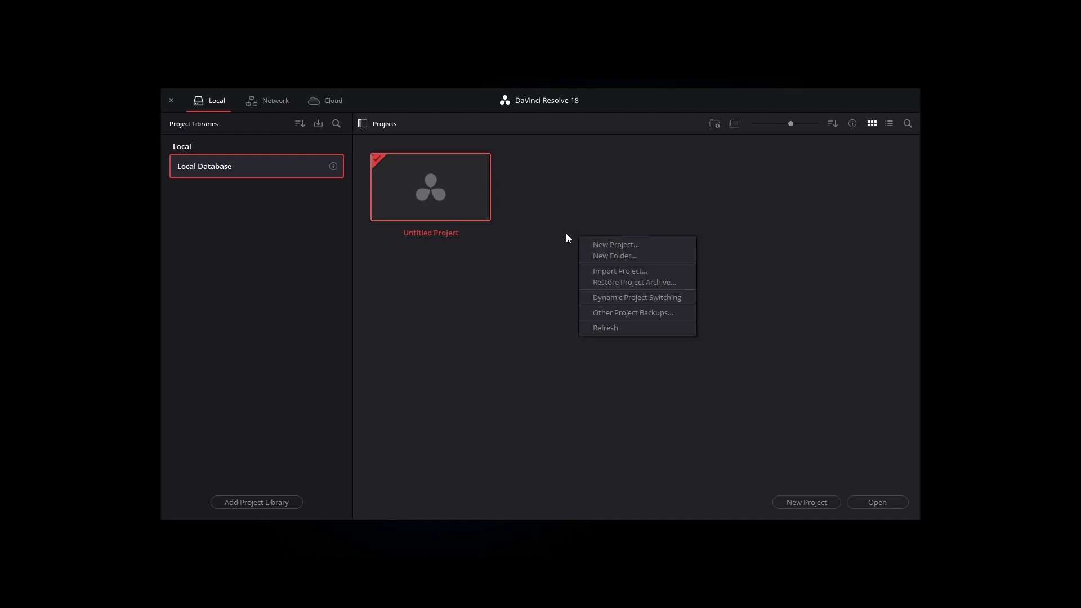
{"action": "left_click", "coordinate": [788, 454]}
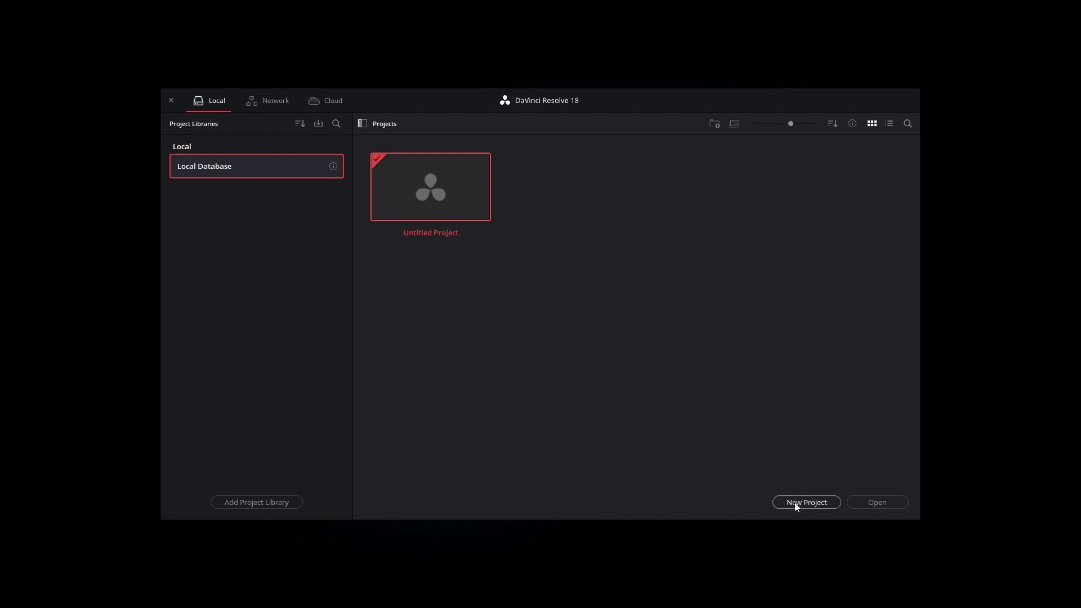
{"action": "right_click", "coordinate": [634, 259]}
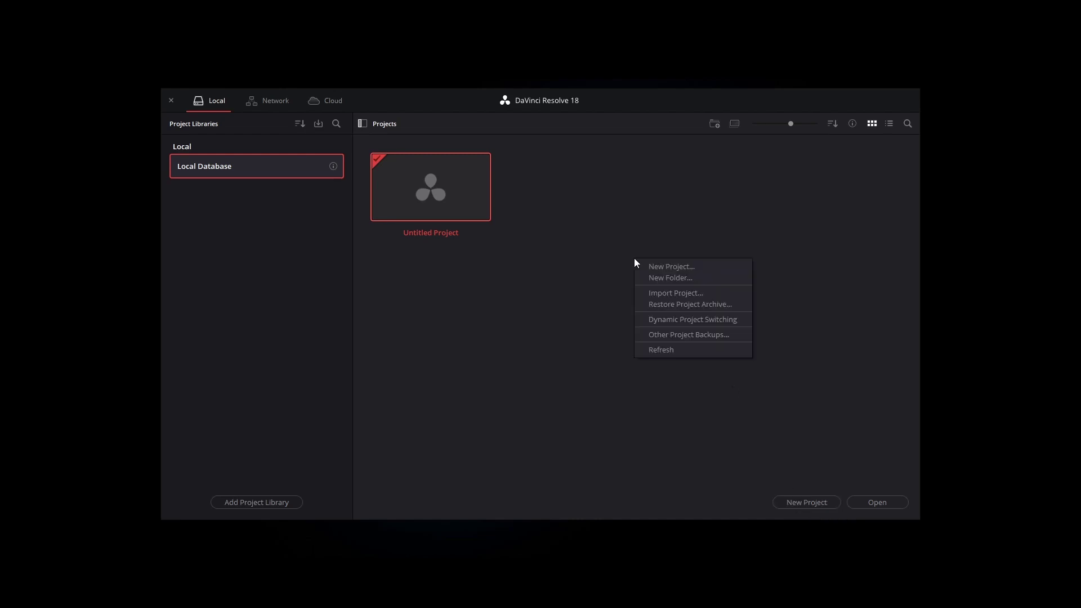
{"action": "left_click", "coordinate": [803, 506]}
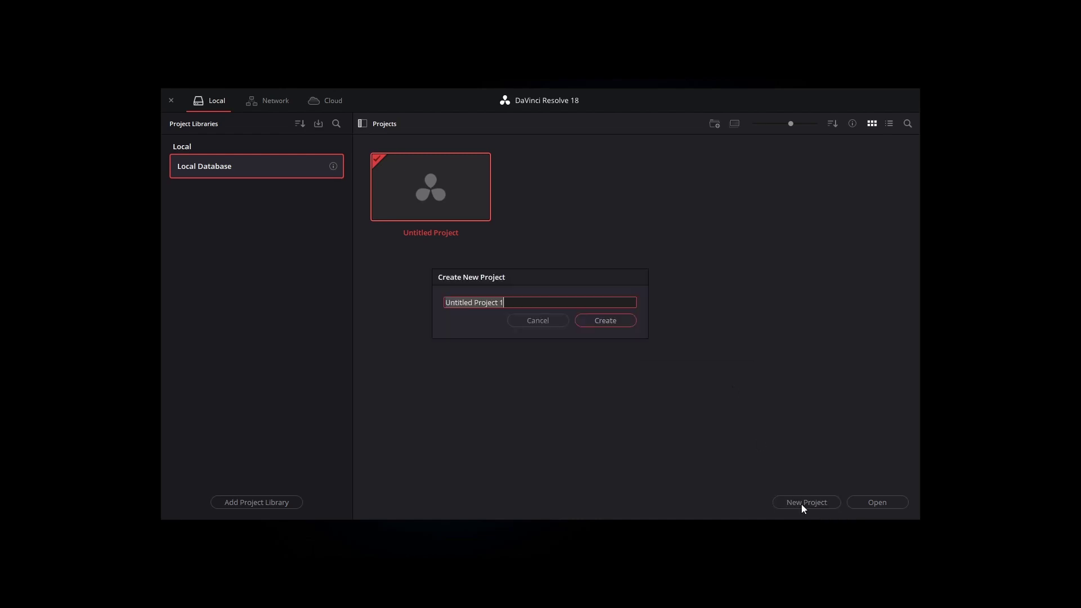
{"action": "type", "text": "Davinci Resolve Tutorial"}
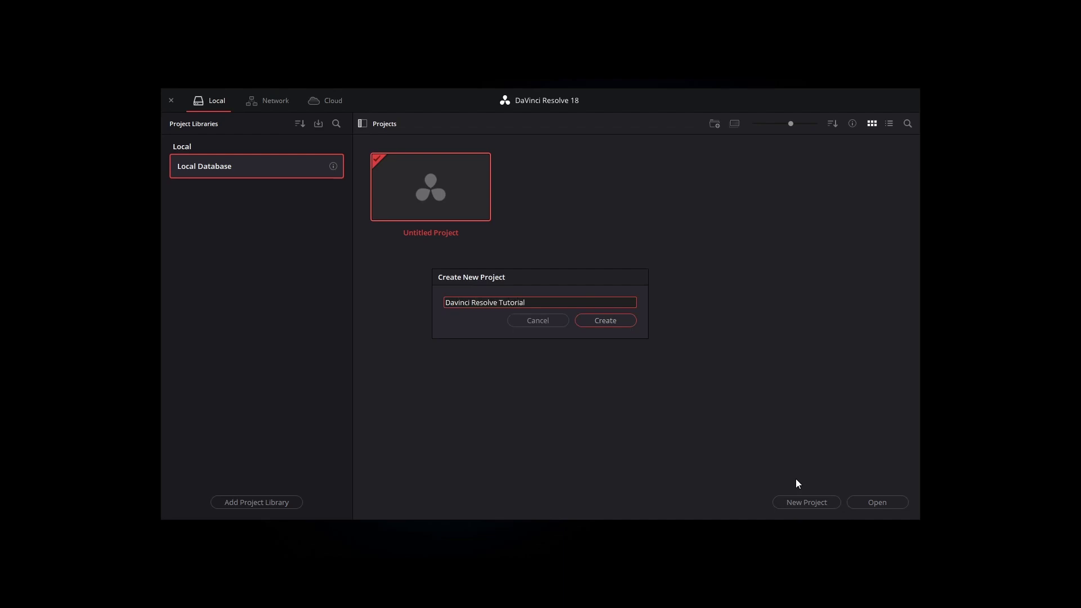
{"action": "left_click", "coordinate": [613, 329]}
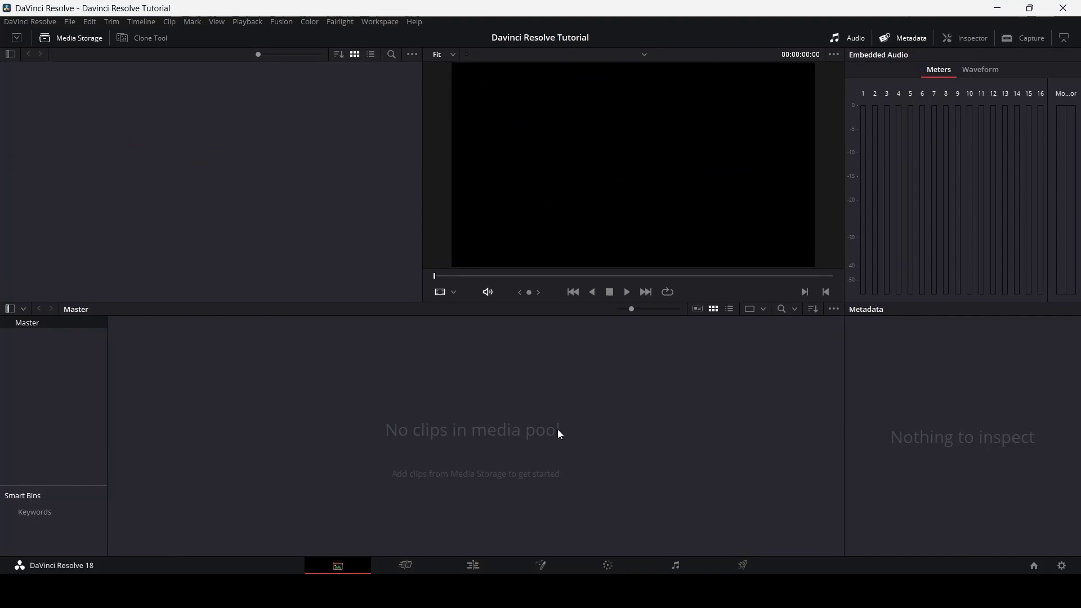
Step: View the keyboard customization settings and close them without changes
{"action": "left_click", "coordinate": [30, 22]}
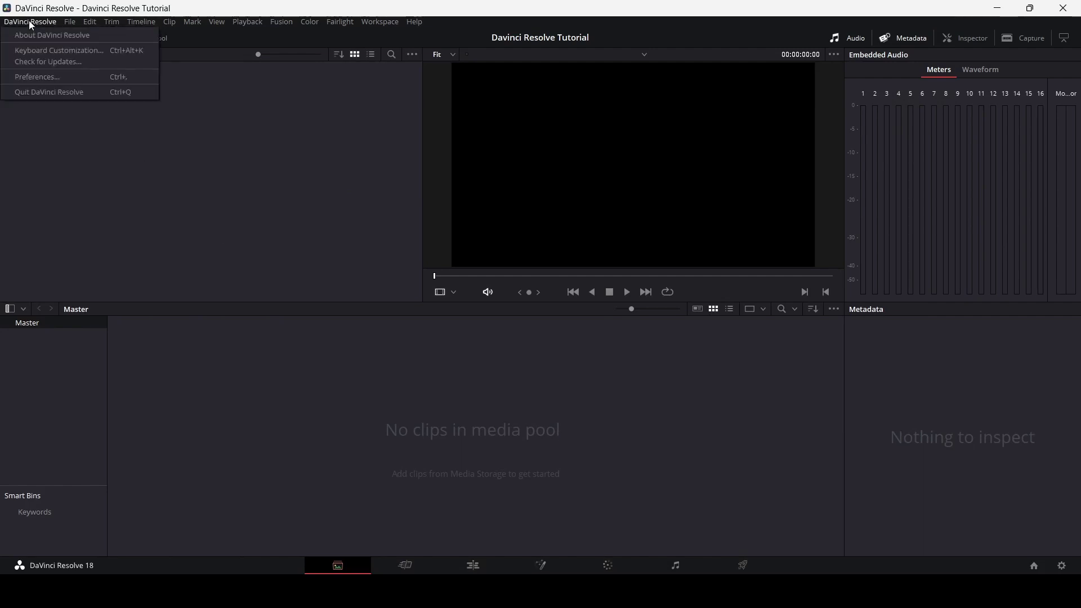
{"action": "left_click", "coordinate": [59, 49]}
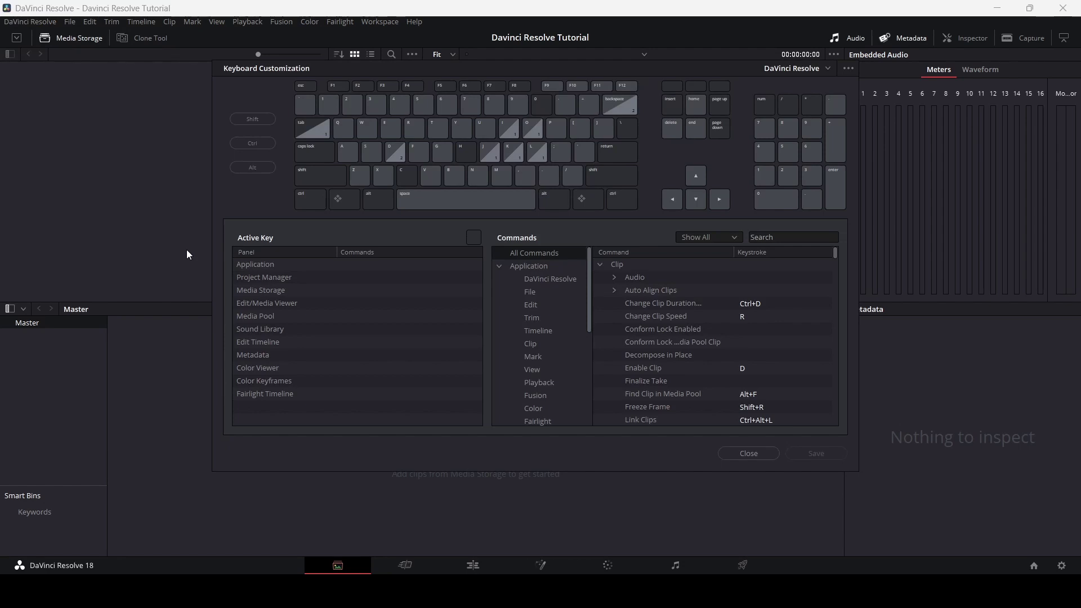
{"action": "left_click", "coordinate": [757, 454]}
Step: Examine the Memory and GPU settings in the system preferences, leaving without saving
{"action": "left_click", "coordinate": [29, 22]}
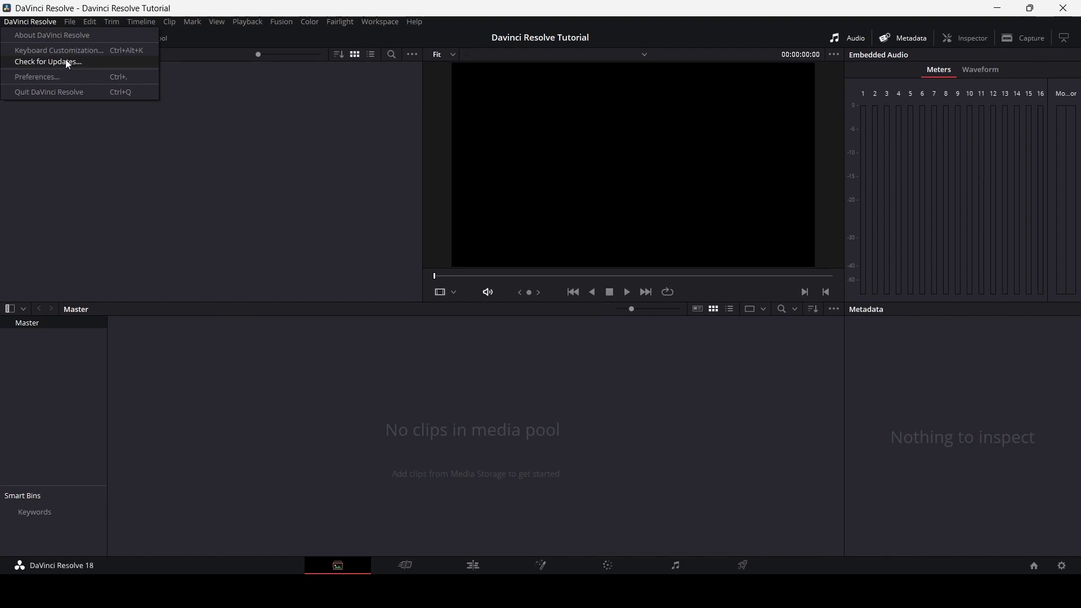
{"action": "left_click", "coordinate": [42, 77]}
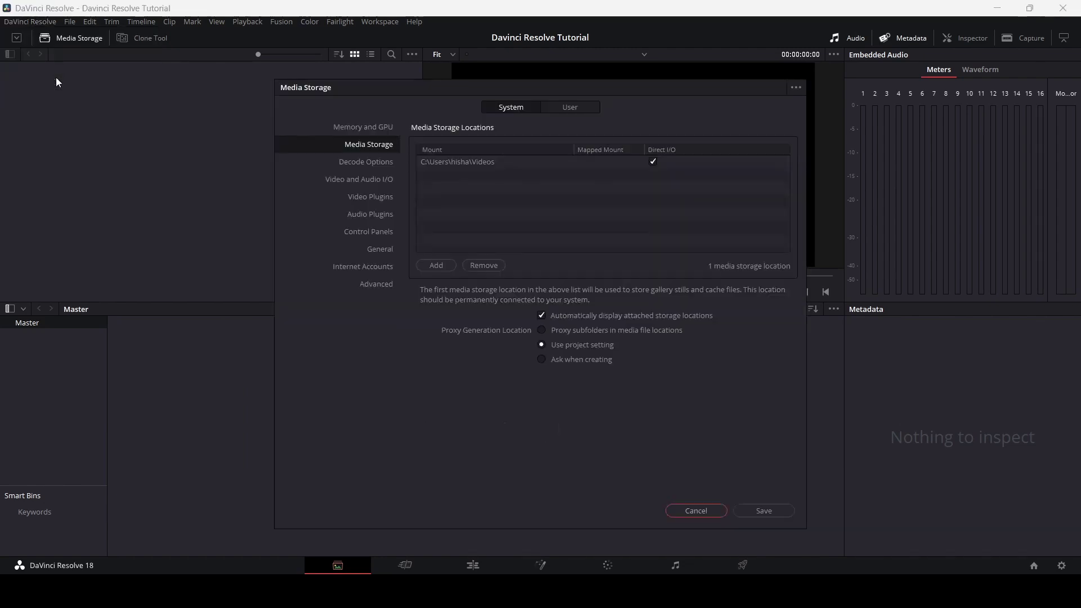
{"action": "left_click", "coordinate": [370, 127]}
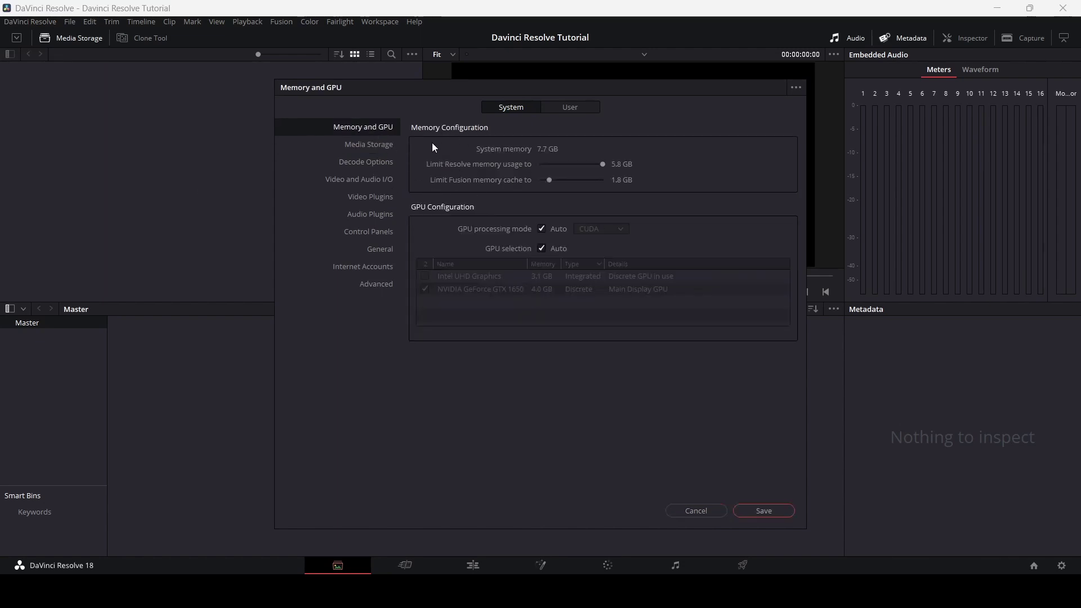
{"action": "left_click", "coordinate": [696, 510]}
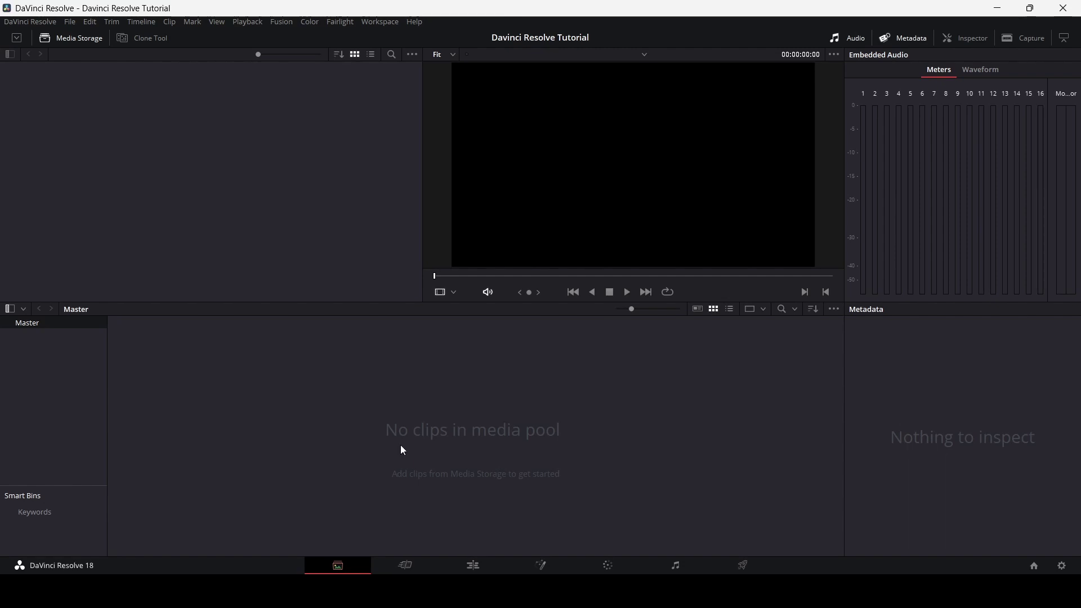
Step: Look through the Cut, Edit, Fusion, Color, Fairlight and Deliver pages, ending back on the Media page
{"action": "left_click", "coordinate": [407, 565]}
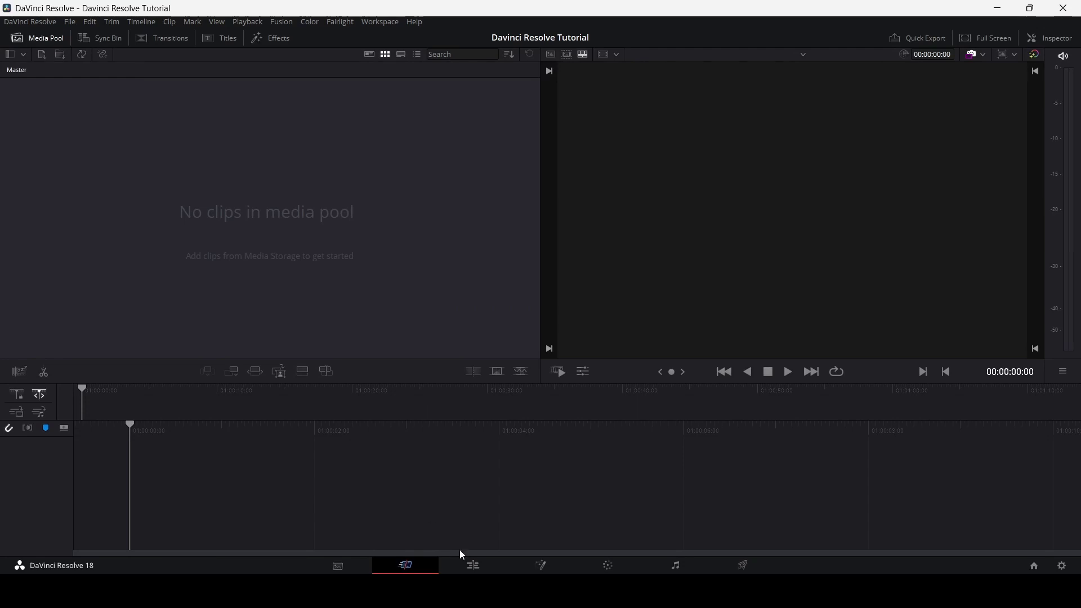
{"action": "left_click", "coordinate": [473, 566]}
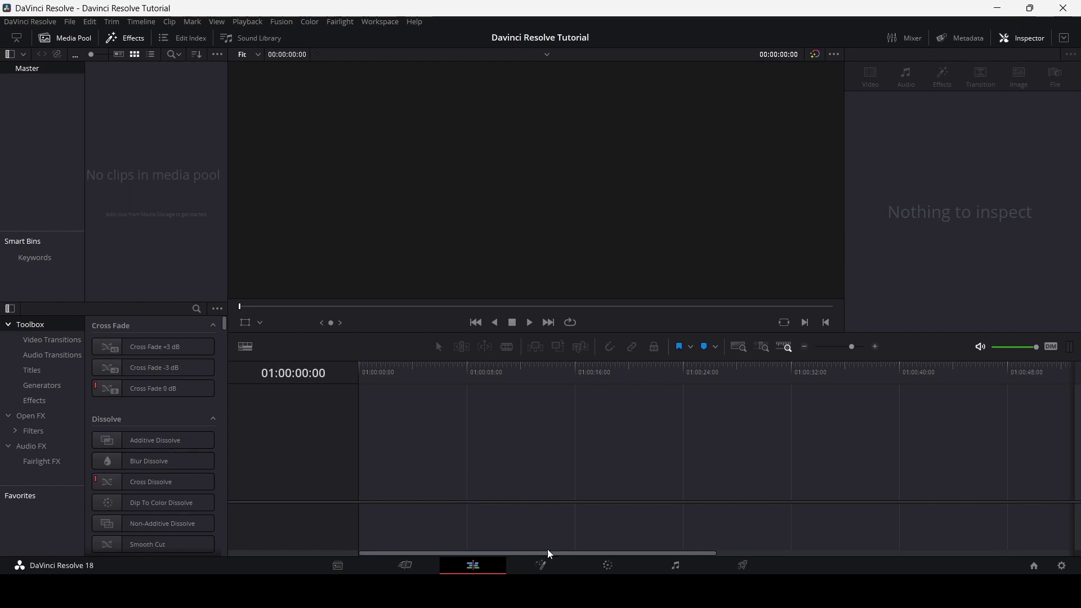
{"action": "left_click", "coordinate": [542, 565]}
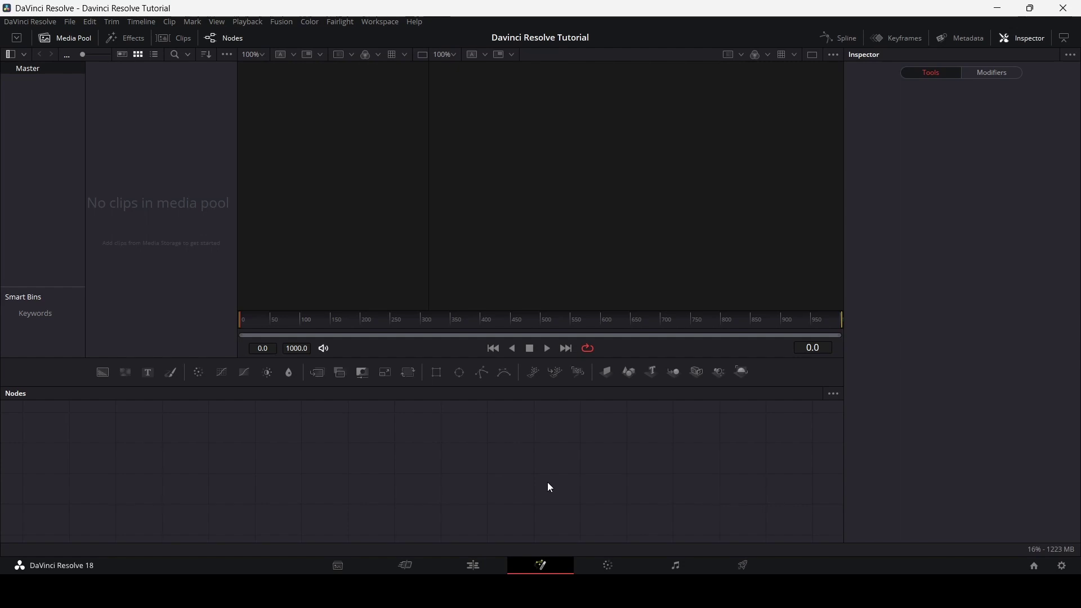
{"action": "left_click", "coordinate": [609, 564]}
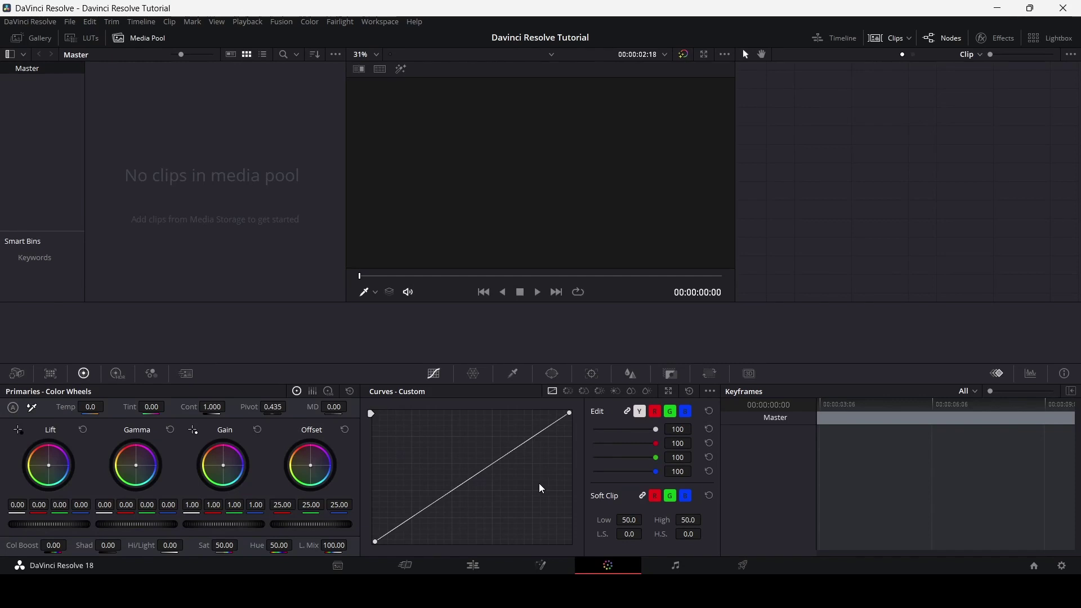
{"action": "left_click", "coordinate": [692, 560]}
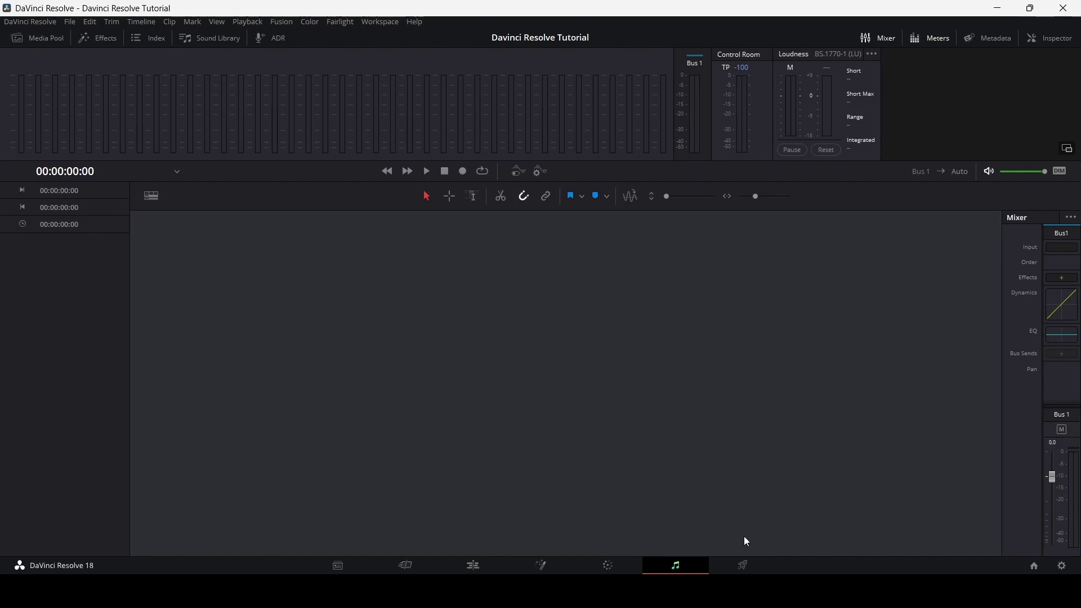
{"action": "left_click", "coordinate": [743, 564]}
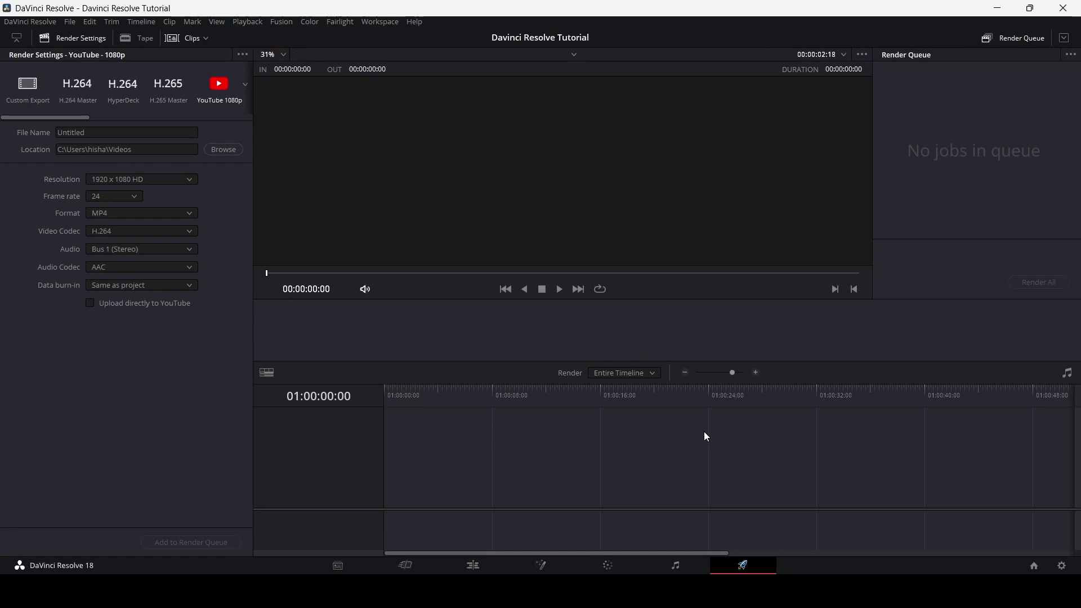
{"action": "left_click", "coordinate": [339, 564]}
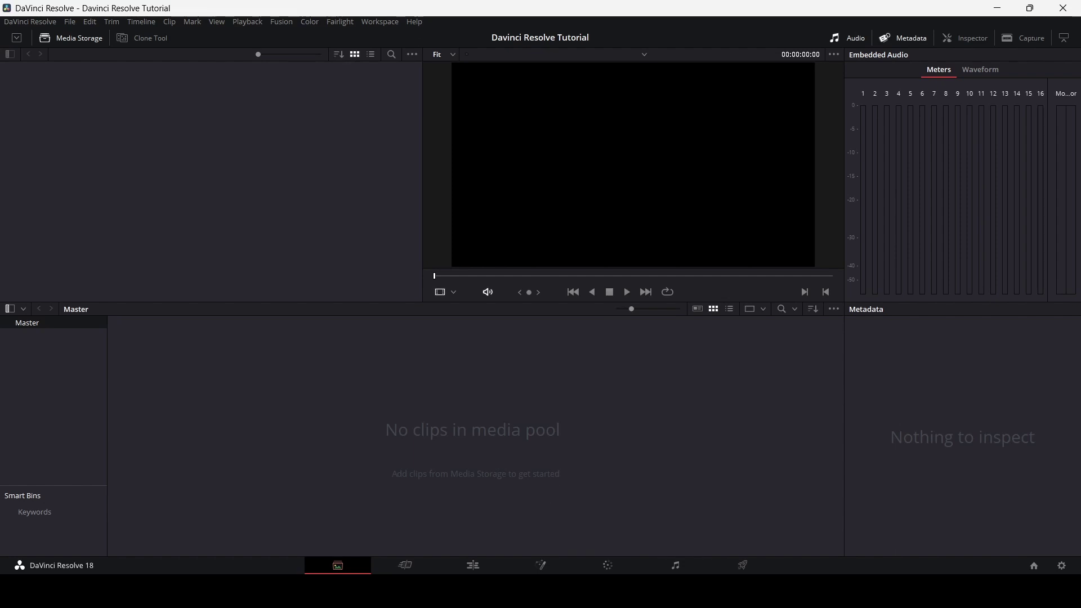
Step: Switch to File Explorer and import the background music, footage and image files from the media folder into the project's media pool
{"action": "key", "text": "alt+Tab"}
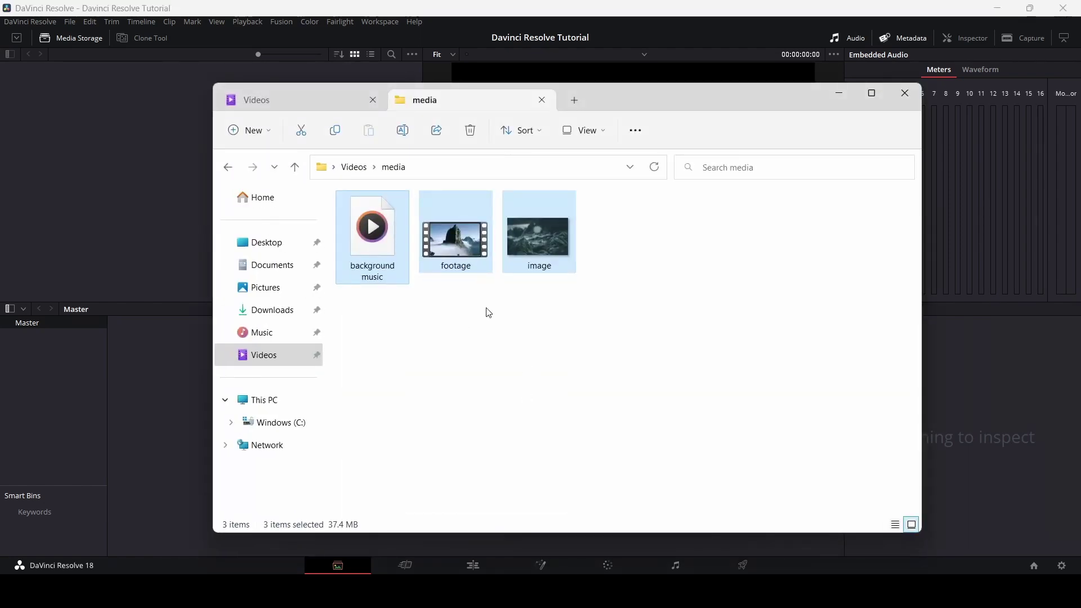
{"action": "left_click", "coordinate": [404, 319]}
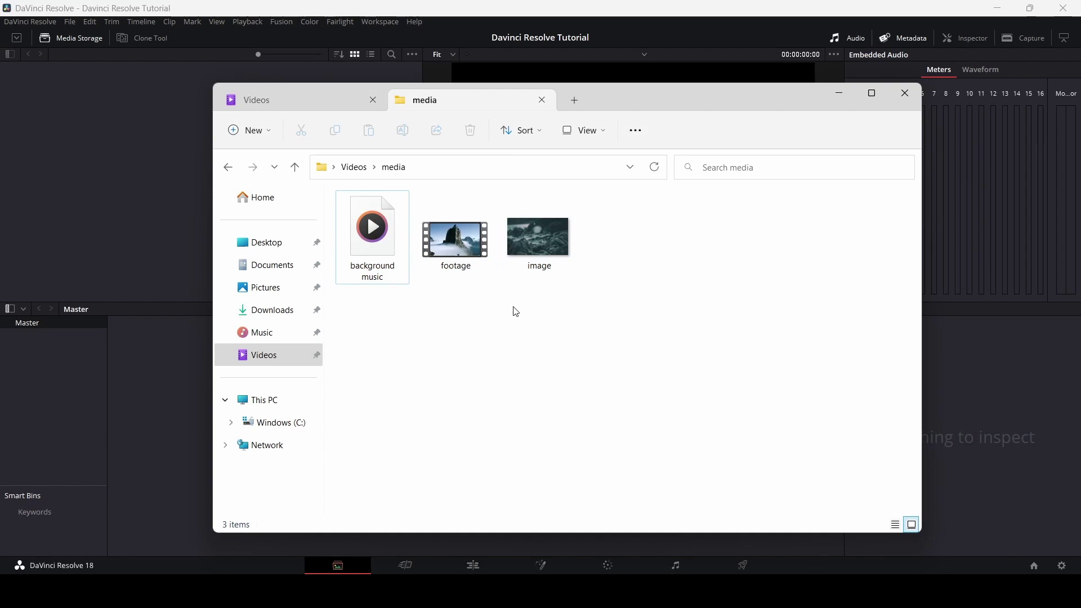
{"action": "left_click", "coordinate": [391, 271]}
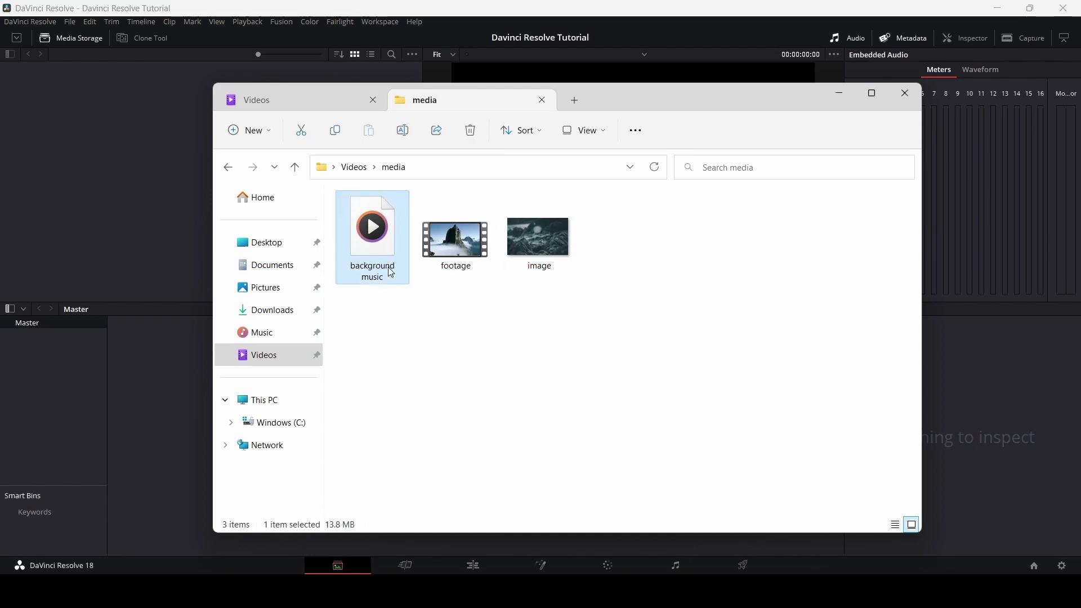
{"action": "left_click", "coordinate": [453, 270]}
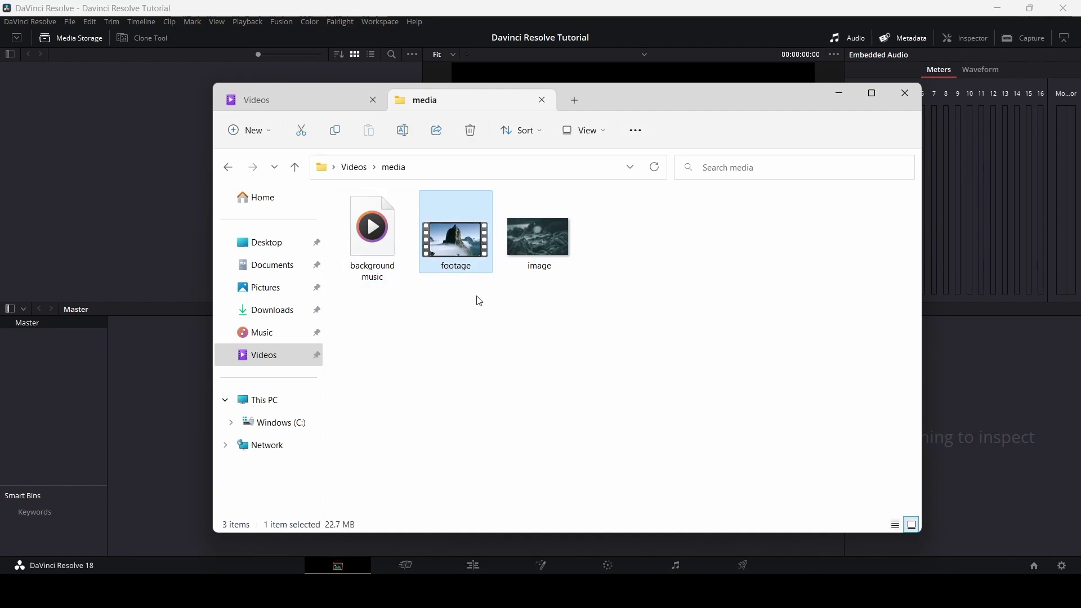
{"action": "left_click", "coordinate": [541, 266]}
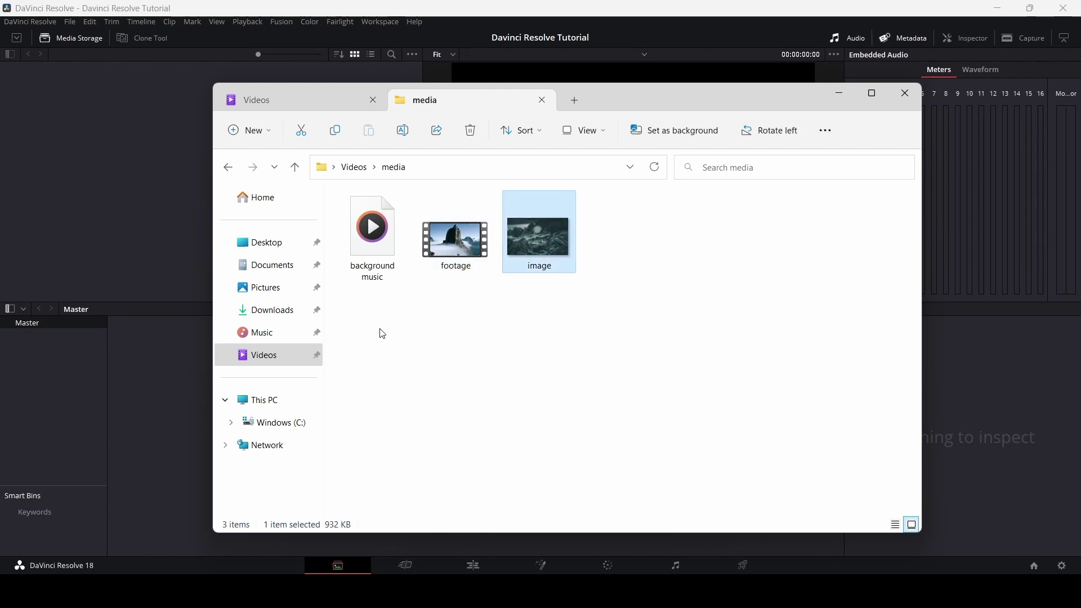
{"action": "left_click_drag", "start_coordinate": [383, 333], "coordinate": [562, 270]}
{"action": "left_click_drag", "start_coordinate": [389, 252], "coordinate": [159, 441]}
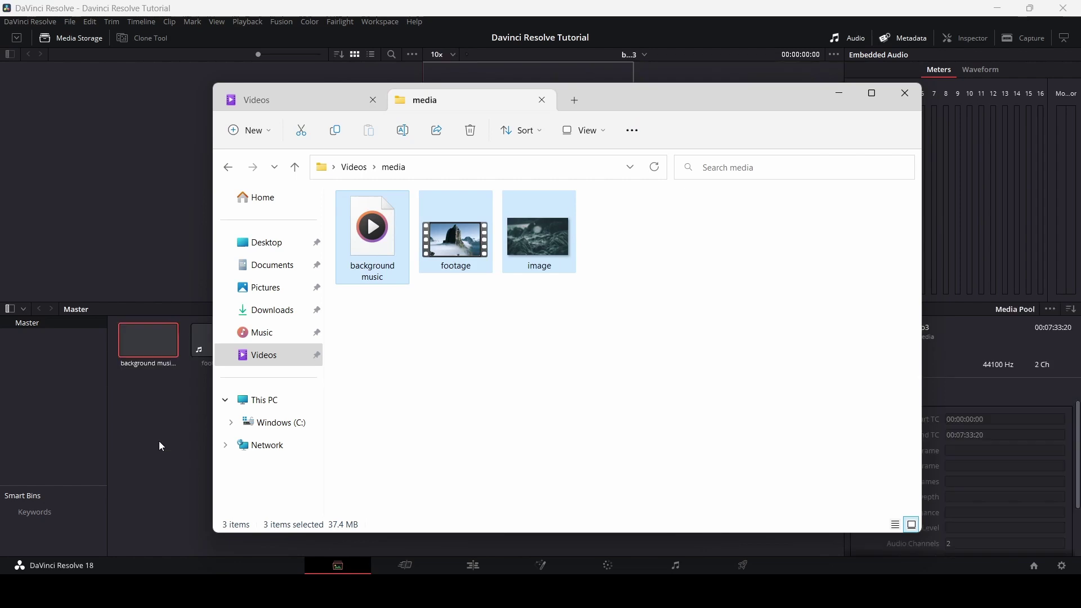
{"action": "left_click", "coordinate": [169, 433]}
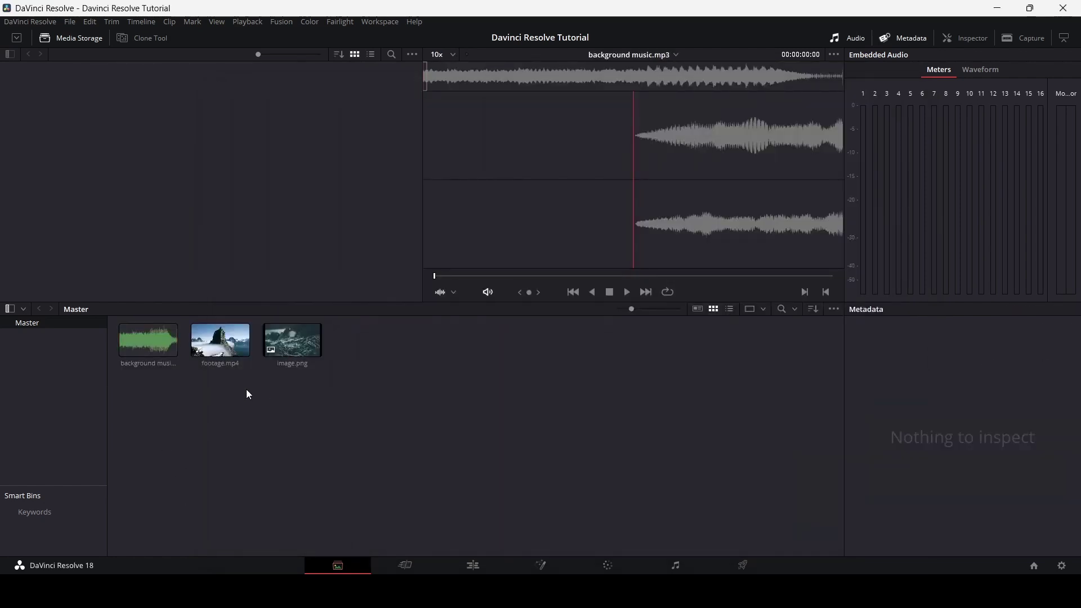
Step: View the imported clips on the Edit page, then remove all three from the media pool on the Media page
{"action": "left_click", "coordinate": [473, 570]}
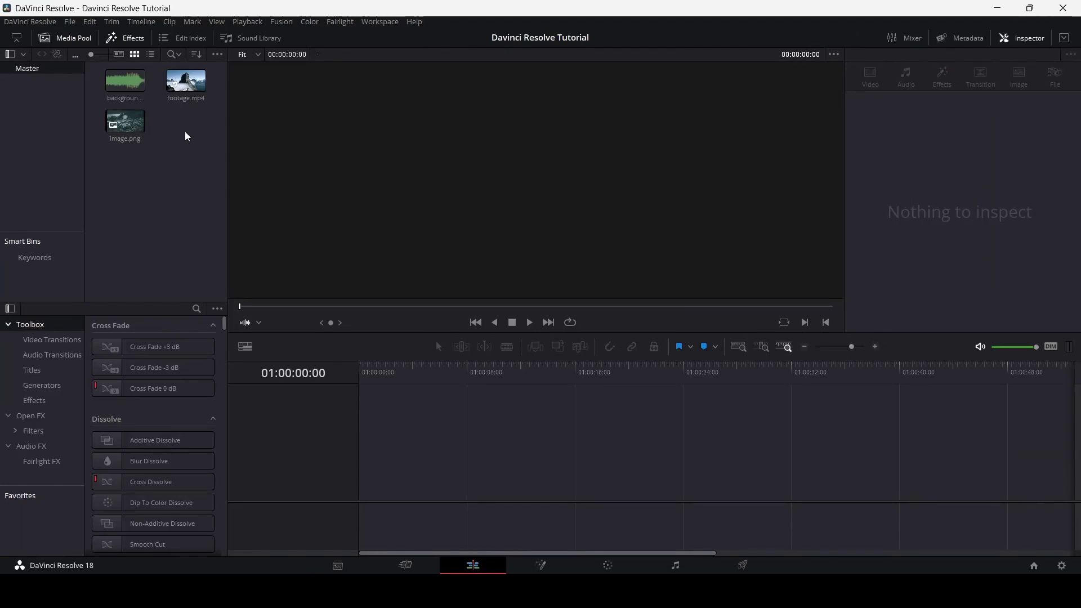
{"action": "left_click", "coordinate": [337, 565]}
{"action": "left_click_drag", "start_coordinate": [326, 405], "coordinate": [150, 346]}
{"action": "right_click", "coordinate": [149, 344]}
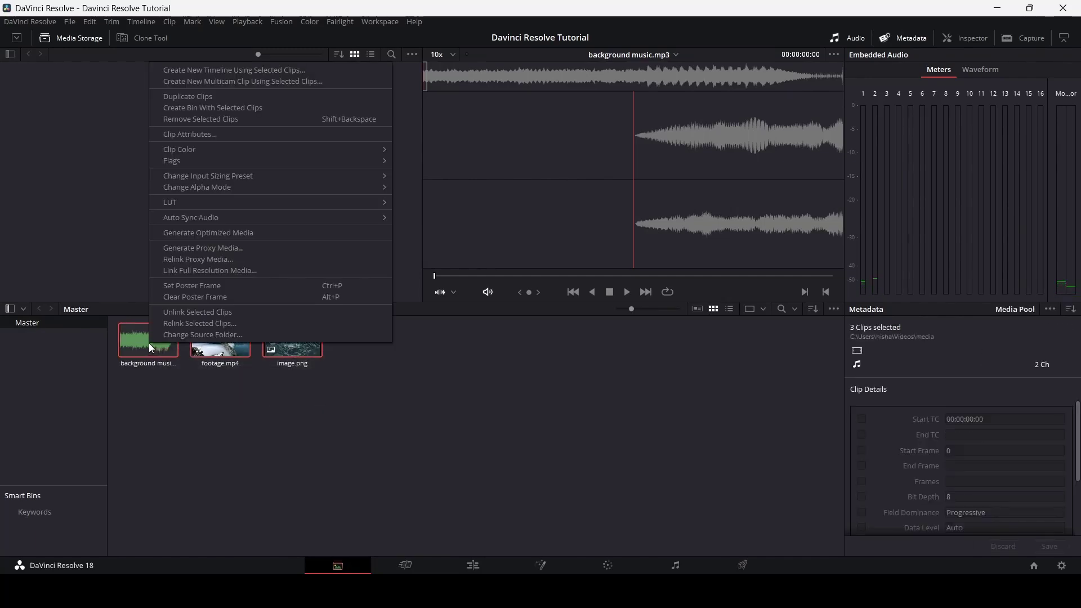
{"action": "mouse_move", "coordinate": [198, 193]}
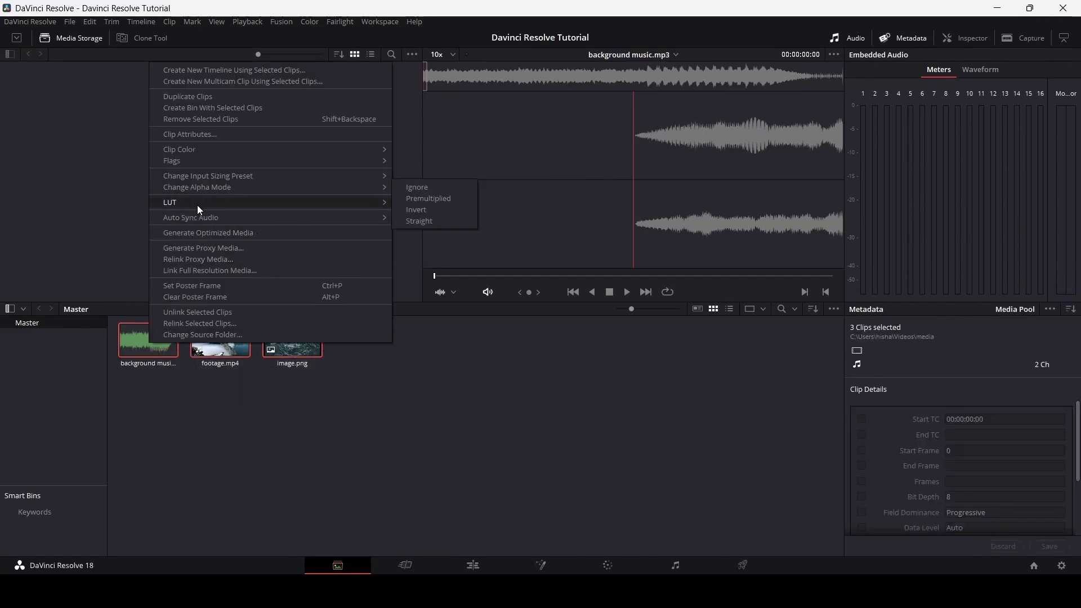
{"action": "left_click", "coordinate": [201, 119]}
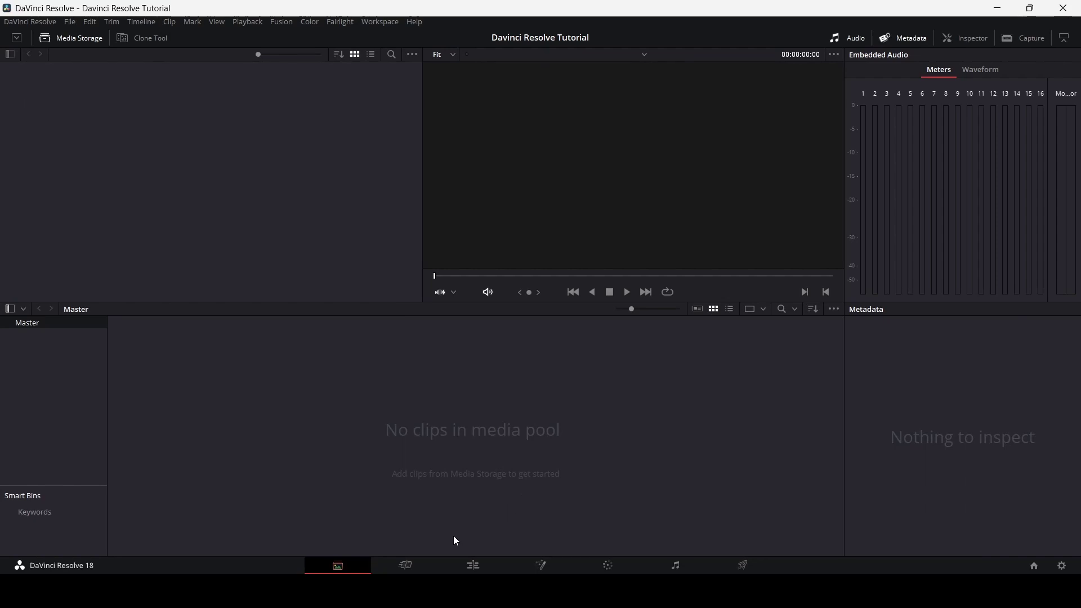
Step: Switch to the Edit page and import the background music, footage and image files from File Explorer into the media pool
{"action": "left_click", "coordinate": [473, 565]}
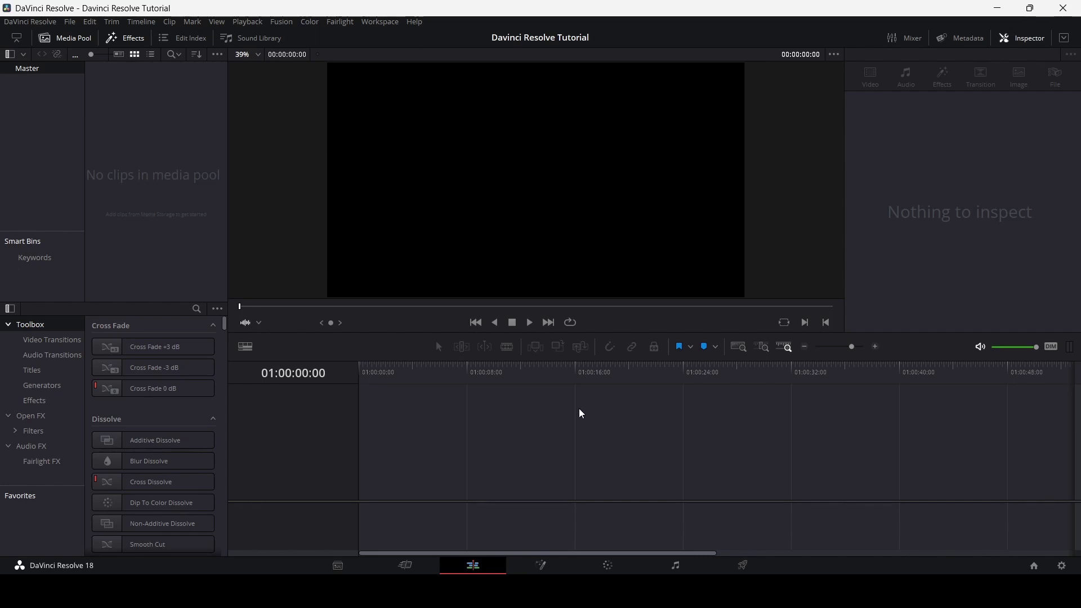
{"action": "left_click", "coordinate": [543, 591]}
{"action": "left_click_drag", "start_coordinate": [381, 269], "coordinate": [173, 203]}
{"action": "left_click", "coordinate": [173, 203]}
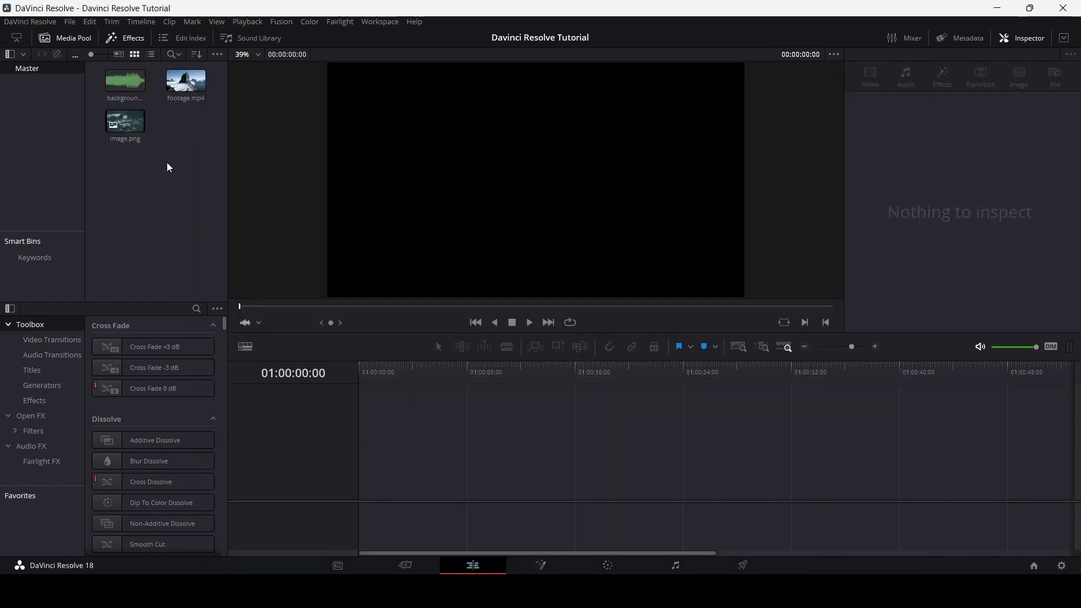
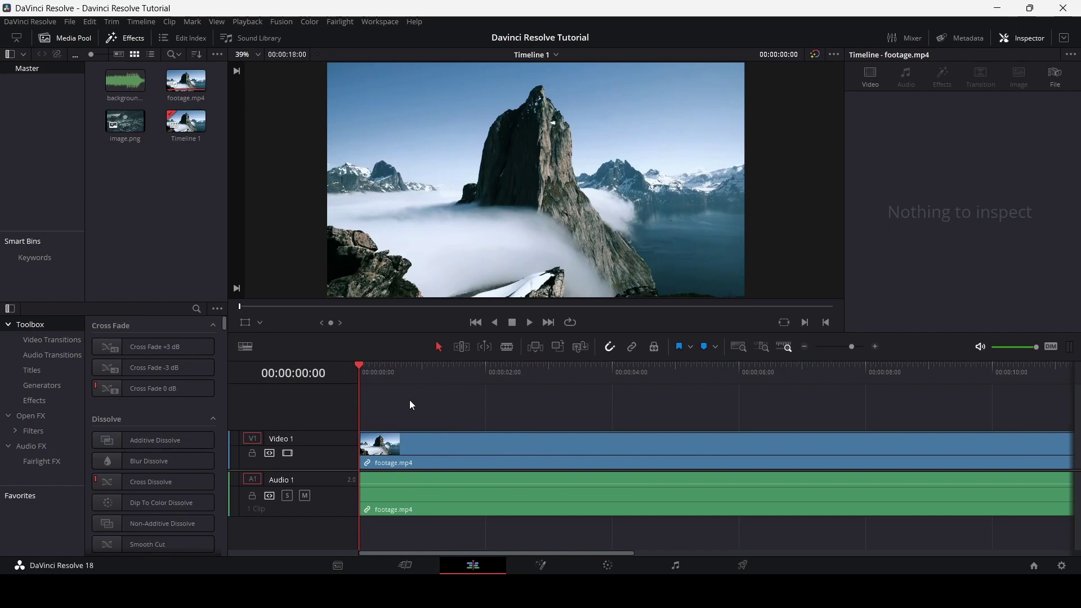
Step: Play the footage in the timeline for a few seconds and return the playhead to the start
{"action": "key", "text": "space"}
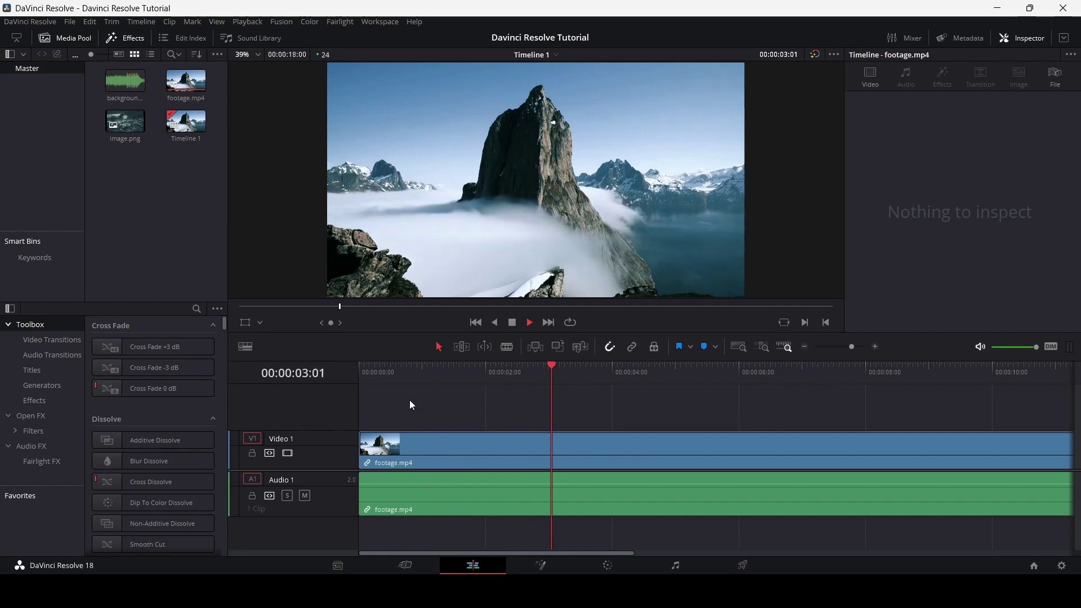
{"action": "key", "text": "space"}
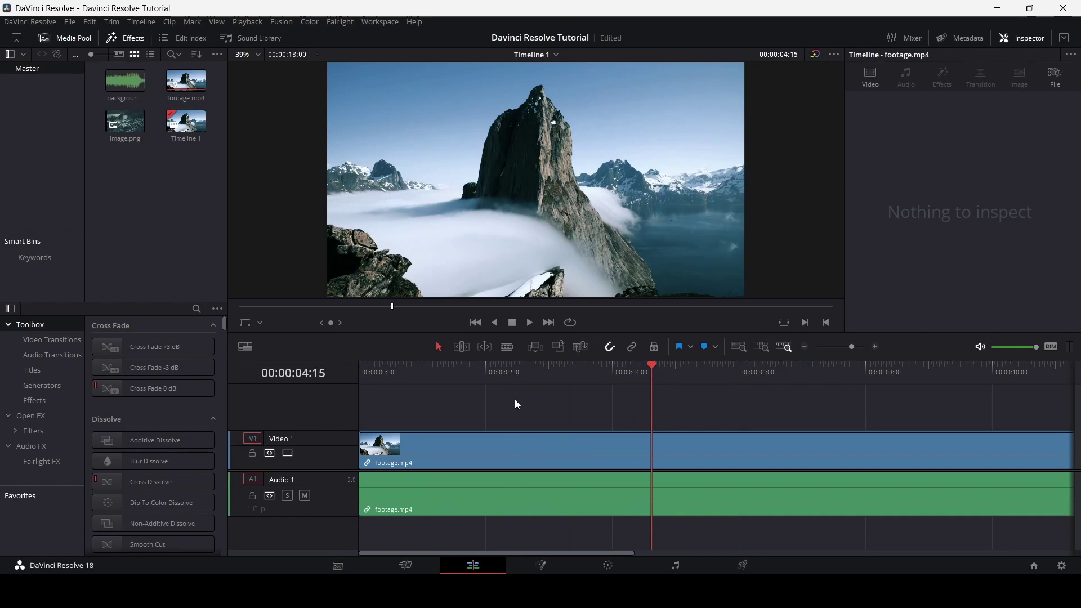
{"action": "left_click_drag", "start_coordinate": [649, 366], "coordinate": [360, 381]}
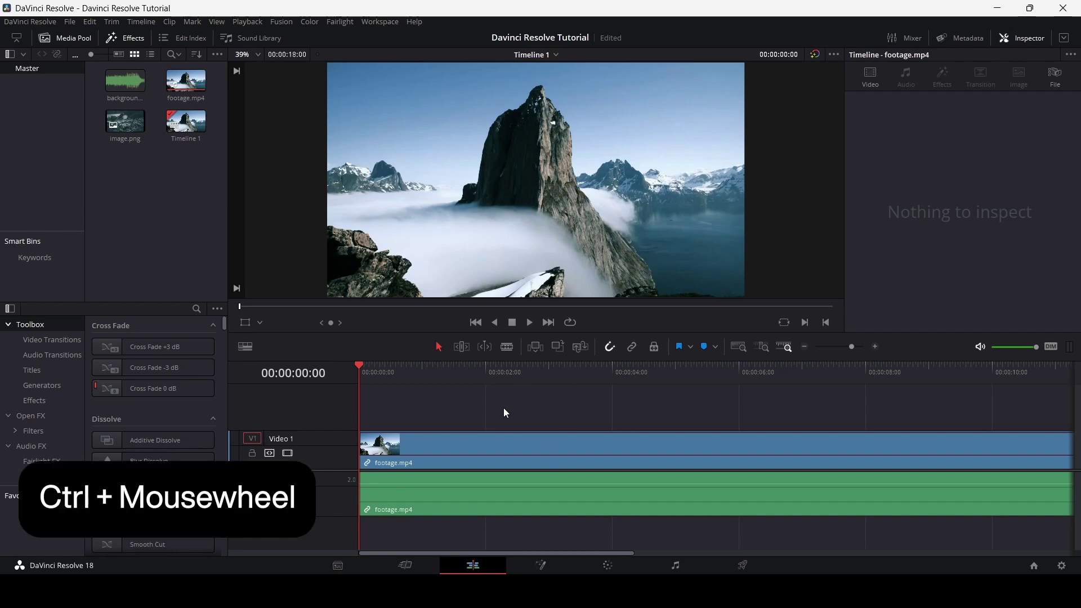
Step: Fit the whole footage clip in the timeline and check that its video and audio can be selected together
{"action": "scroll", "coordinate": [501, 403], "scroll_direction": "right", "scroll_amount": 5}
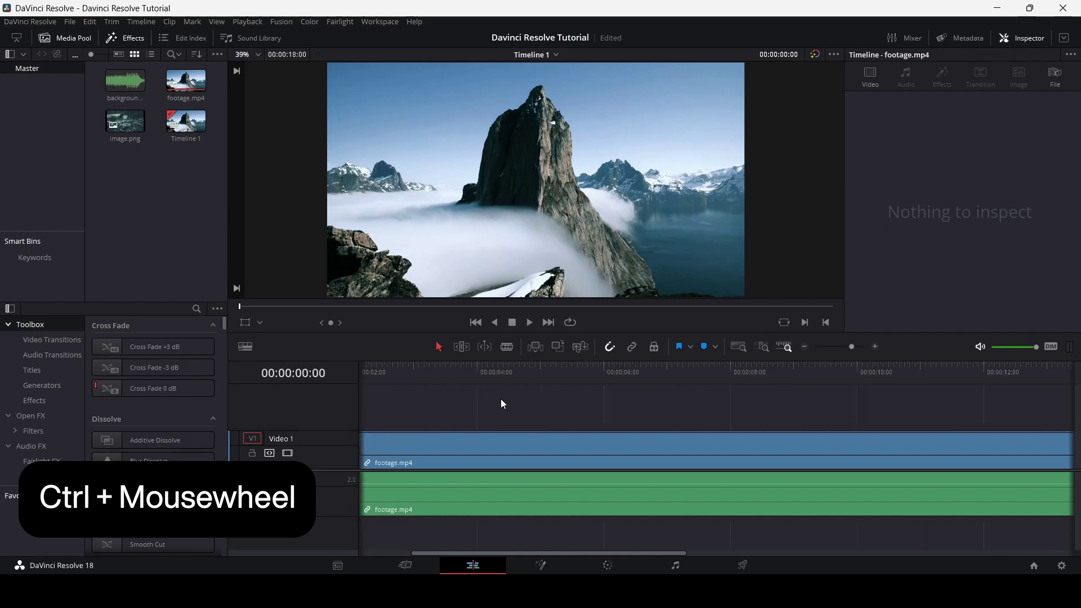
{"action": "scroll", "coordinate": [501, 403], "scroll_direction": "left", "scroll_amount": 5}
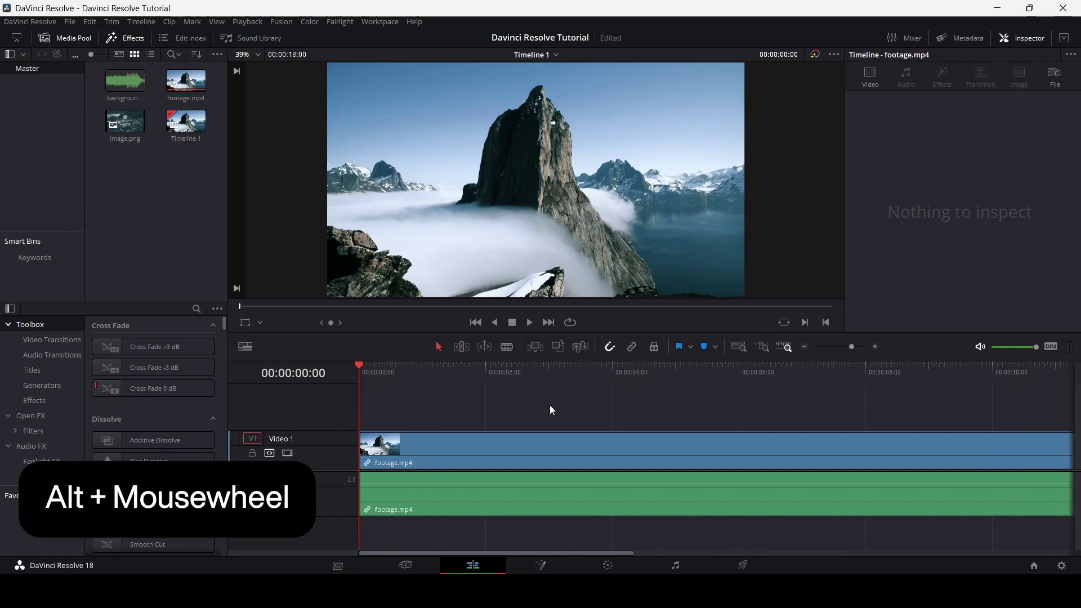
{"action": "scroll", "coordinate": [550, 406], "scroll_direction": "down", "scroll_amount": 3, "text": "alt"}
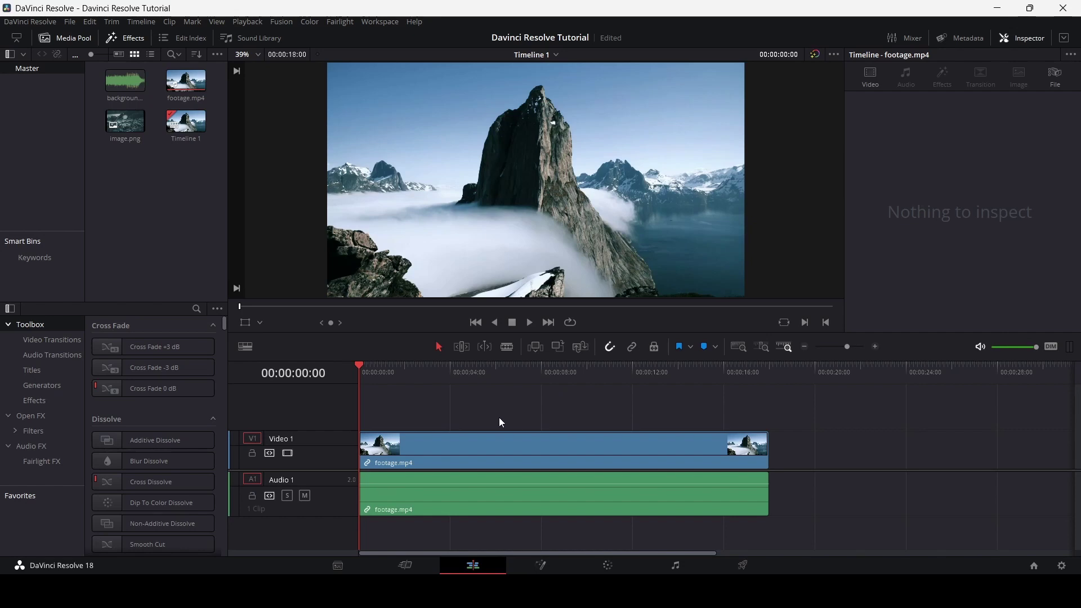
{"action": "left_click_drag", "start_coordinate": [456, 413], "coordinate": [530, 504]}
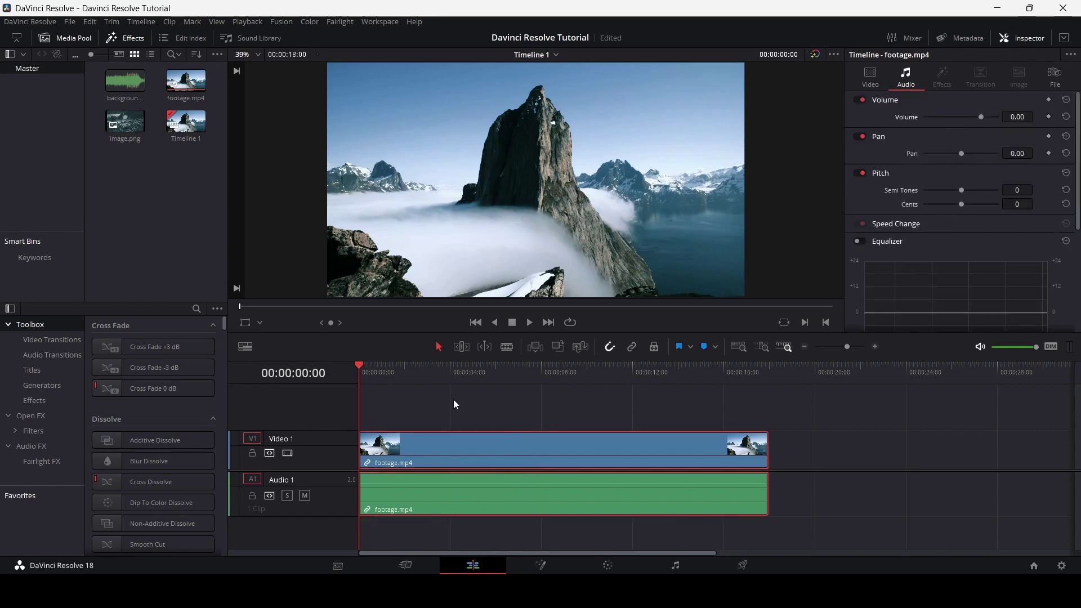
{"action": "left_click", "coordinate": [466, 408]}
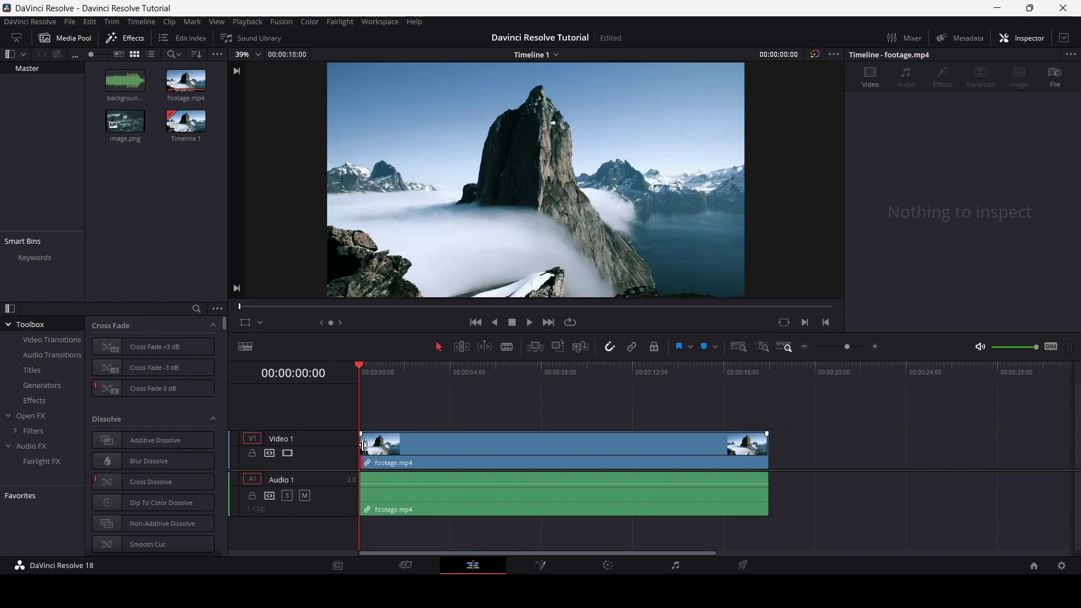
Step: Trim both ends of the footage's video portion alone so it runs from about 4 s to 12 s
{"action": "left_click_drag", "start_coordinate": [363, 446], "coordinate": [454, 447]}
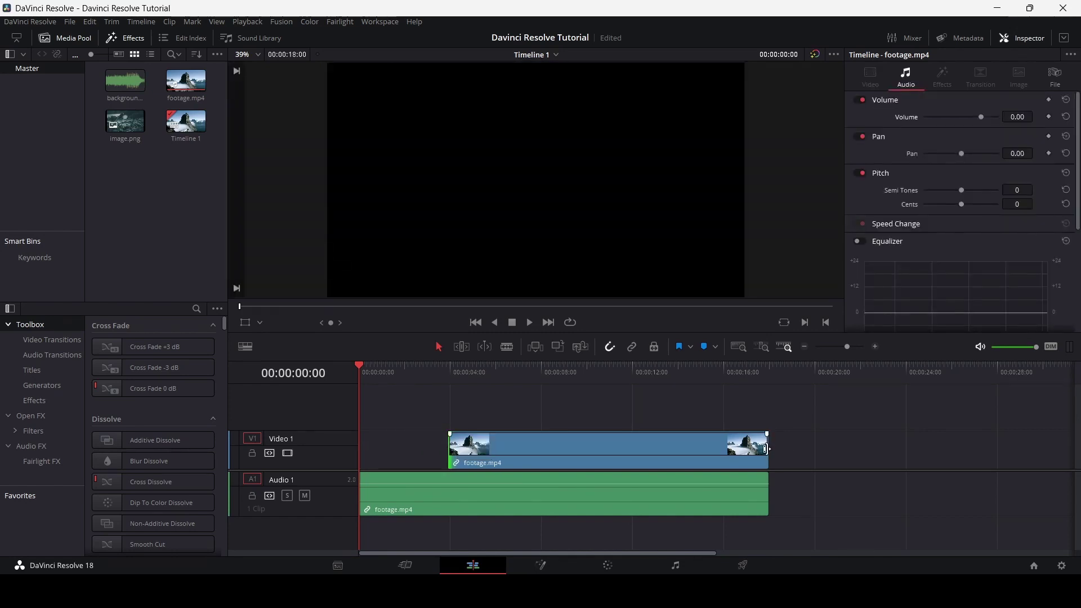
{"action": "left_click_drag", "start_coordinate": [765, 449], "coordinate": [612, 451]}
{"action": "left_click", "coordinate": [616, 407]}
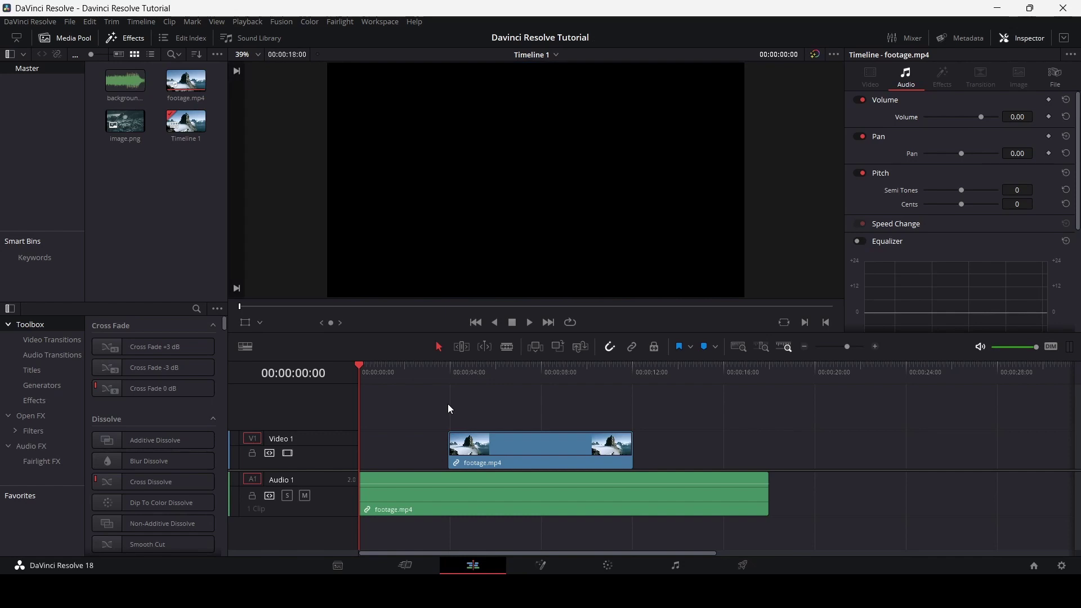
Step: Undo the video-only trims and select the footage's video and audio together
{"action": "left_click_drag", "start_coordinate": [396, 450], "coordinate": [426, 513]}
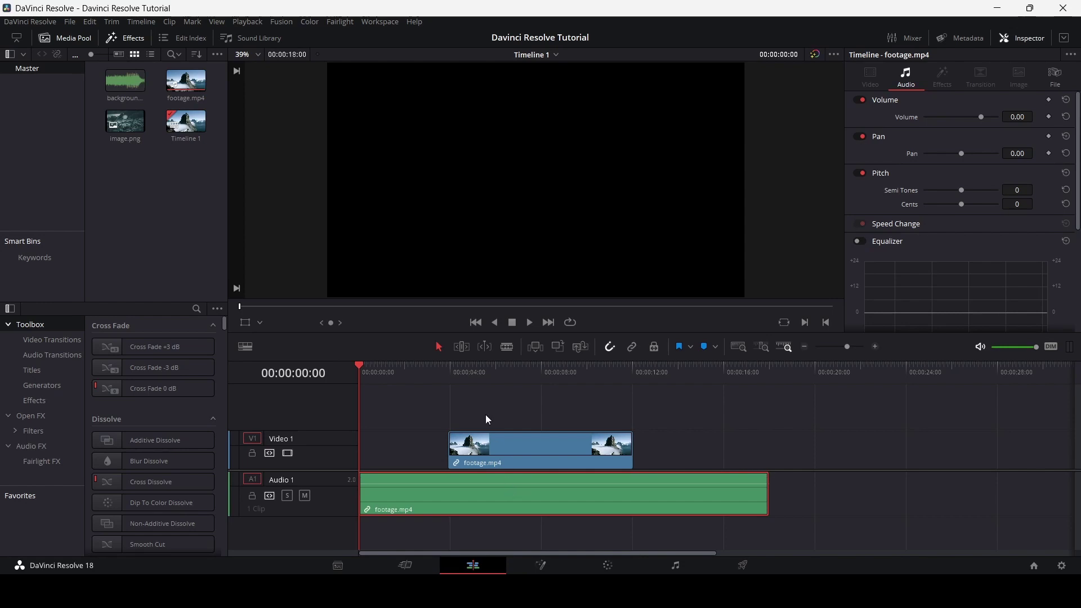
{"action": "key", "text": "ctrl+z"}
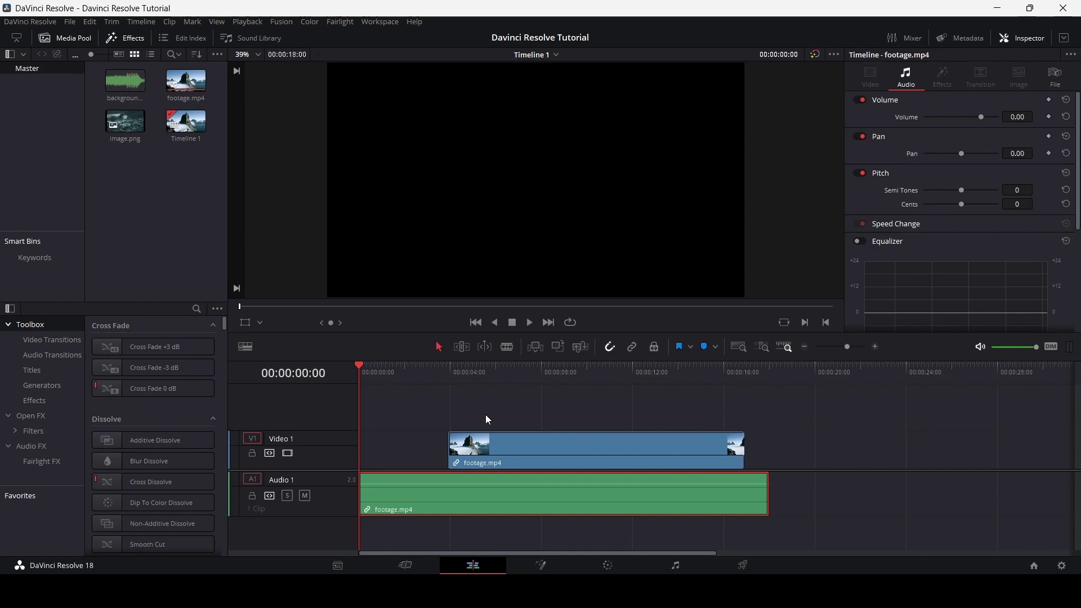
{"action": "left_click_drag", "start_coordinate": [458, 404], "coordinate": [516, 511]}
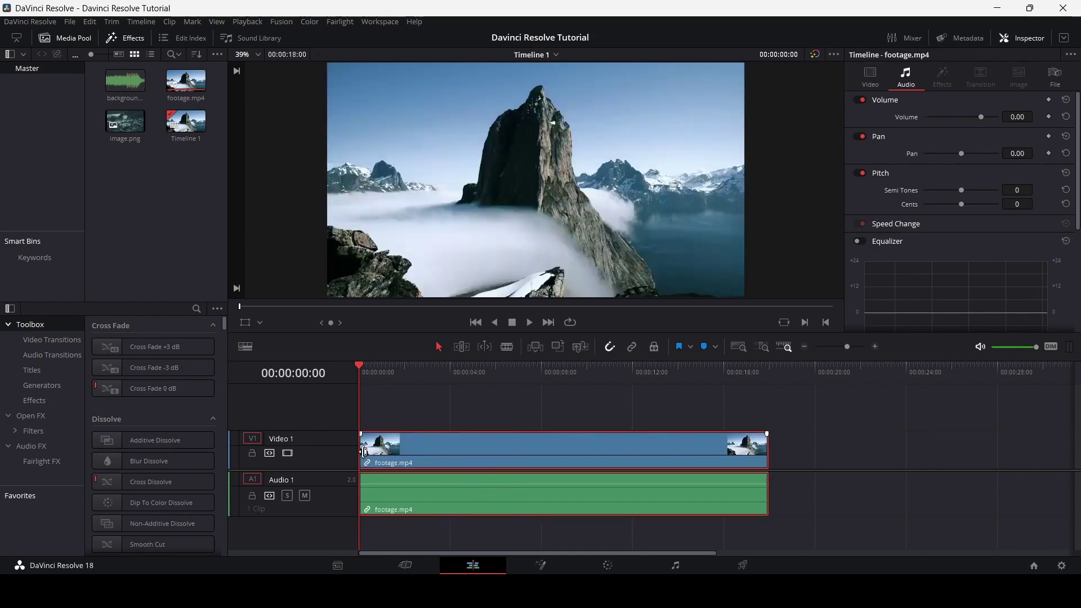
Step: Trim the footage's video and audio together at both ends so they run from about 4 s to 8 s
{"action": "left_click_drag", "start_coordinate": [361, 451], "coordinate": [458, 450]}
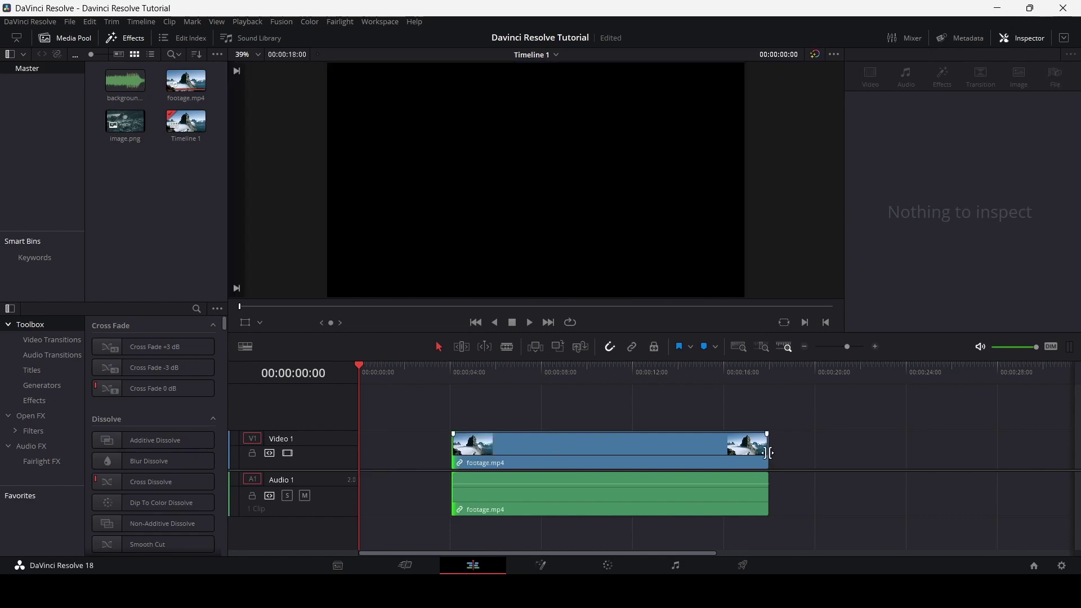
{"action": "left_click", "coordinate": [760, 492]}
{"action": "left_click_drag", "start_coordinate": [767, 450], "coordinate": [543, 452]}
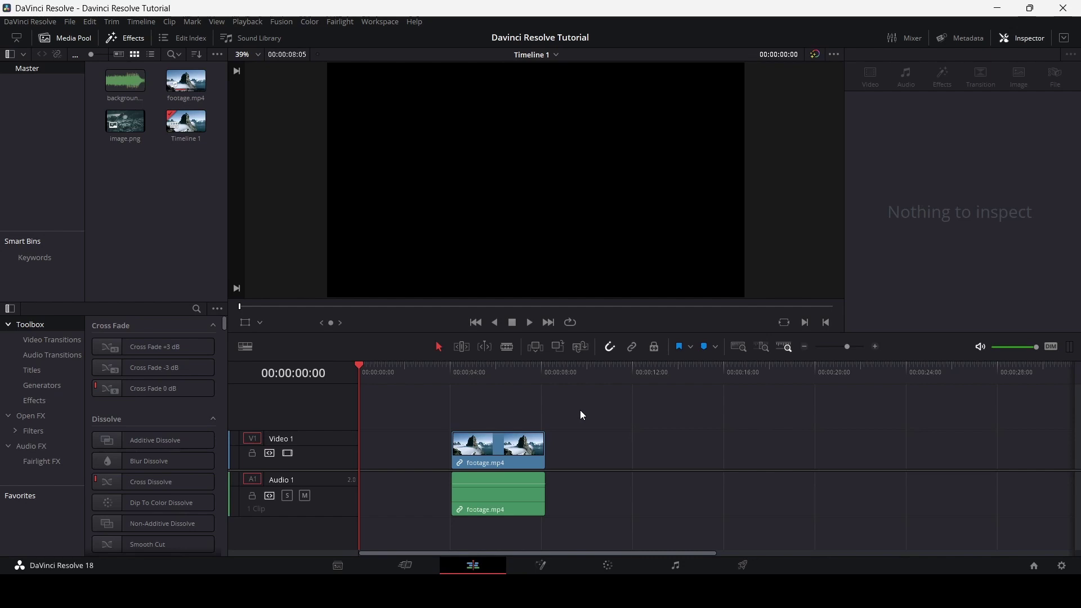
Step: Undo both trims of the combined video and audio clip and save the project
{"action": "key", "text": "ctrl+z"}
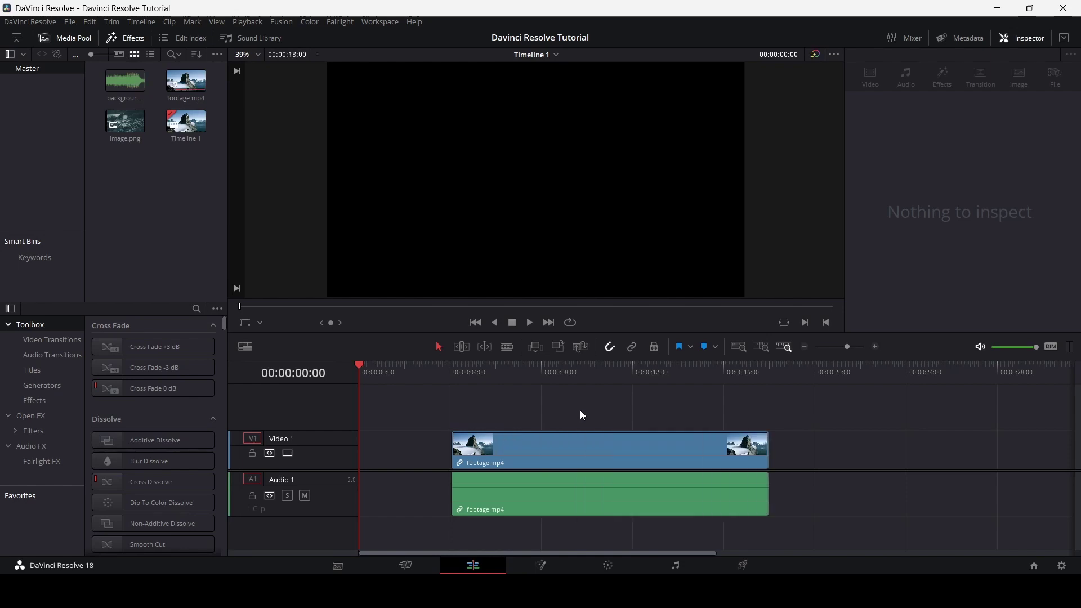
{"action": "key", "text": "ctrl+z"}
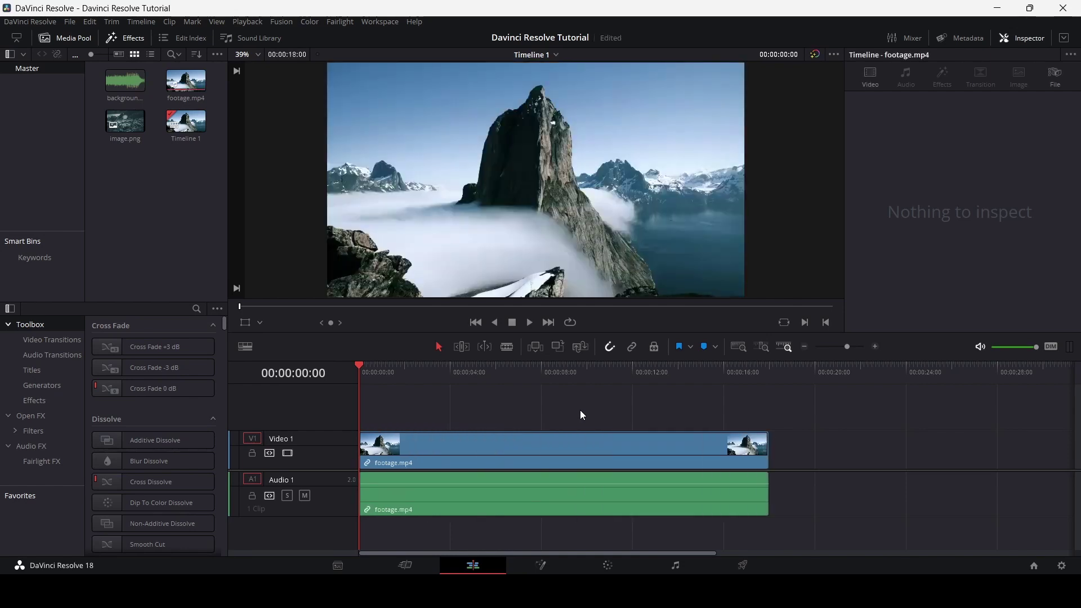
{"action": "key", "text": "ctrl+s"}
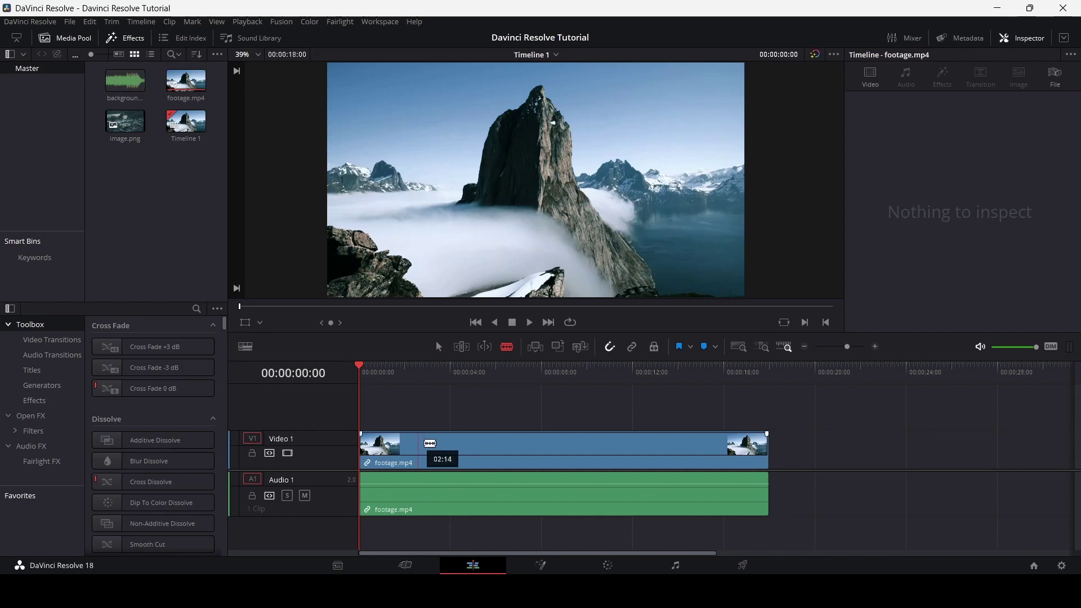
Step: Split the footage's video and audio with the Blade tool at about 4 s and 12 s
{"action": "left_click", "coordinate": [451, 443]}
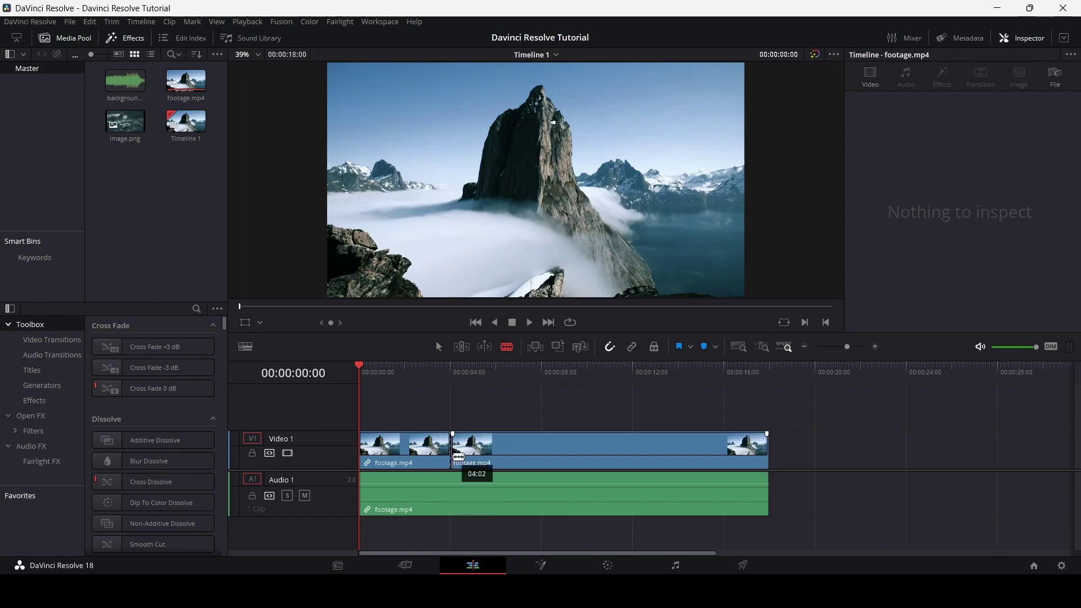
{"action": "left_click", "coordinate": [451, 485]}
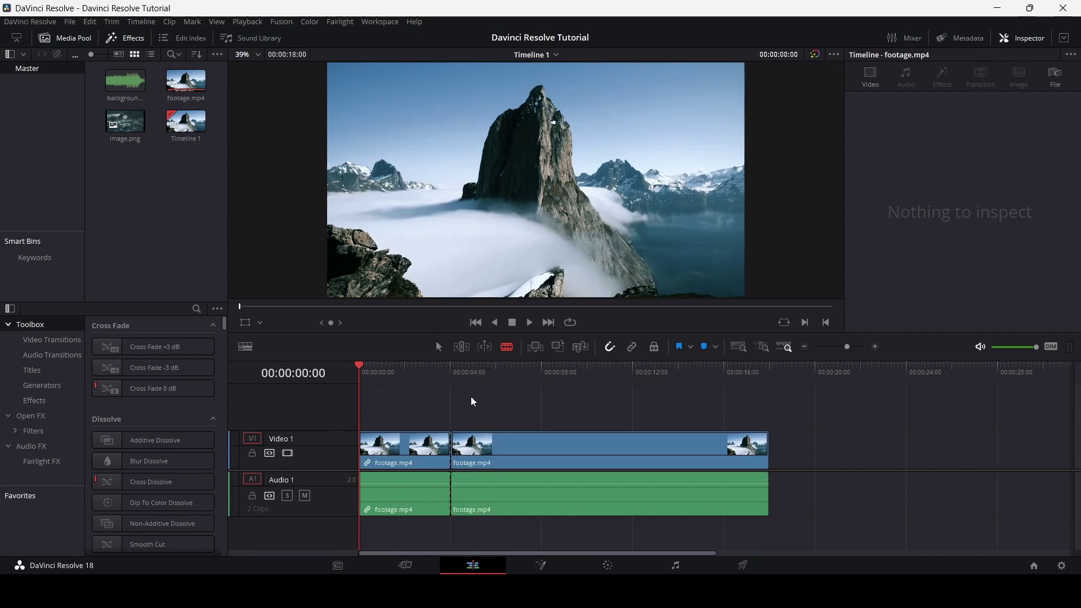
{"action": "left_click", "coordinate": [653, 447]}
Step: Move only the video of the middle footage piece up to a new Video 2 track
{"action": "key", "text": "a"}
{"action": "left_click_drag", "start_coordinate": [528, 445], "coordinate": [546, 415]}
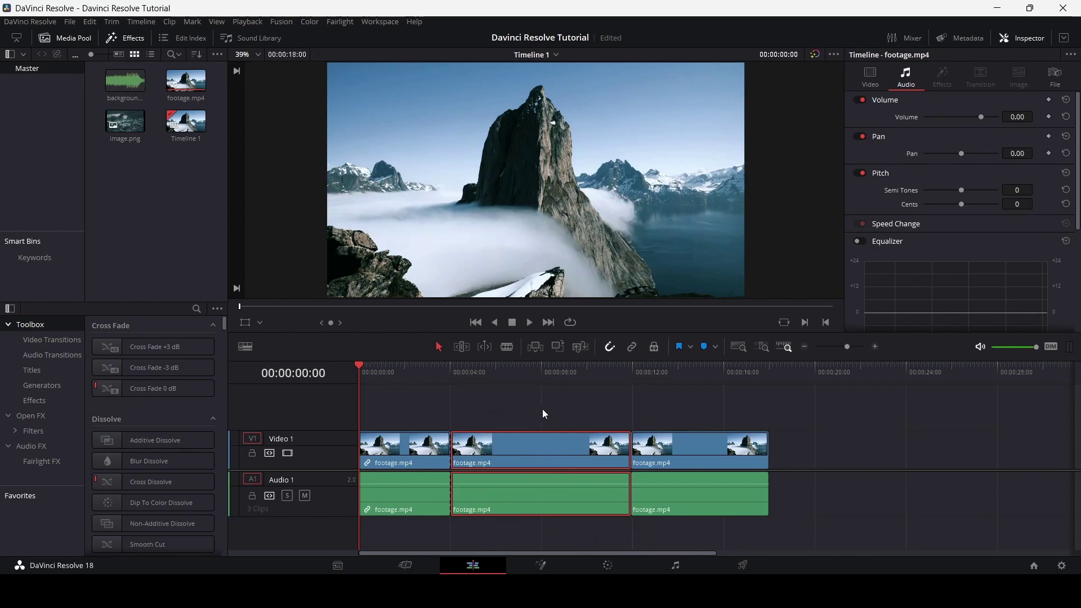
{"action": "left_click", "coordinate": [523, 414]}
{"action": "left_click_drag", "start_coordinate": [529, 450], "coordinate": [541, 411]}
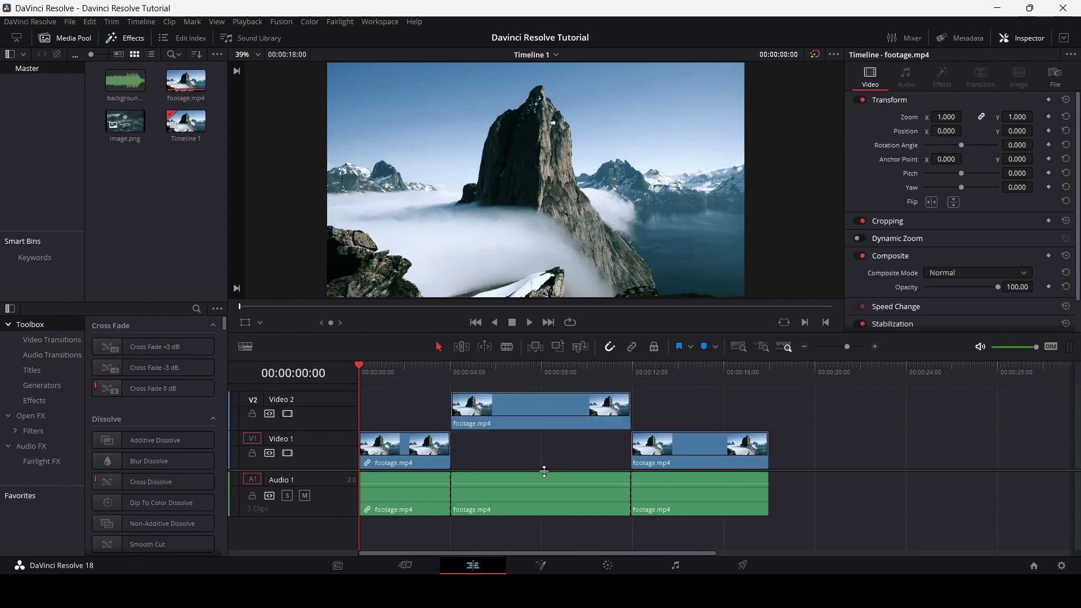
Step: Delete the middle and last footage pieces together, and delete the remaining first piece to empty the timeline
{"action": "left_click_drag", "start_coordinate": [852, 528], "coordinate": [510, 409]}
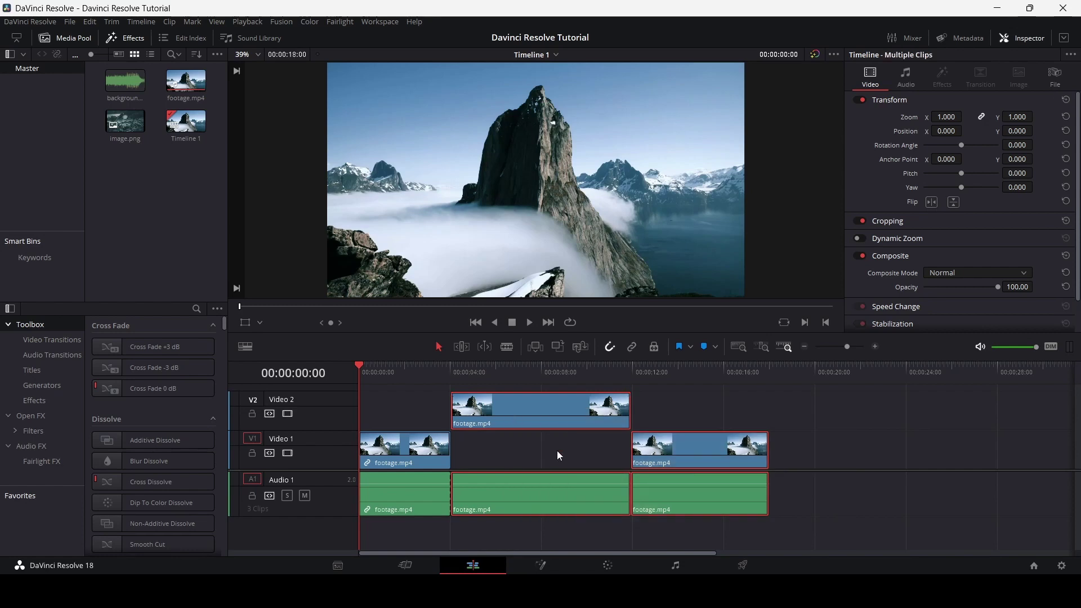
{"action": "key", "text": "Delete"}
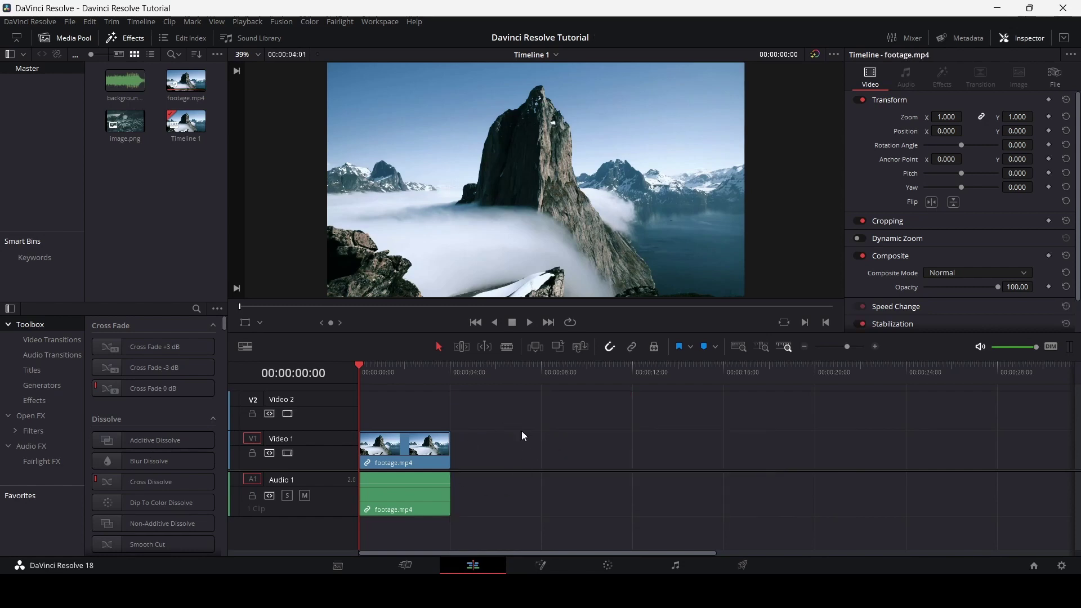
{"action": "left_click_drag", "start_coordinate": [519, 498], "coordinate": [410, 441]}
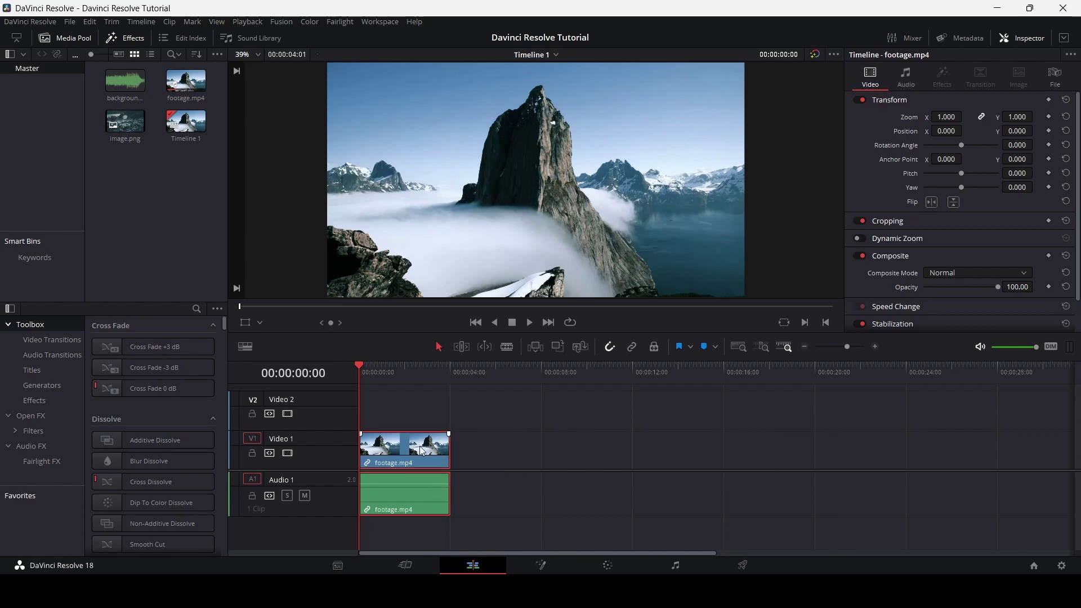
{"action": "right_click", "coordinate": [413, 449]}
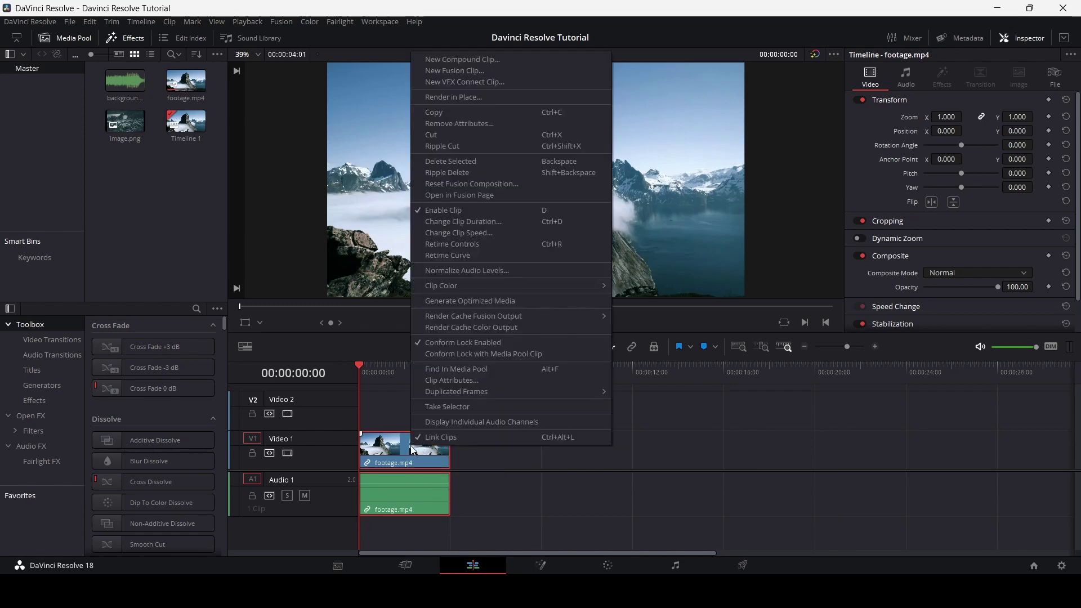
{"action": "left_click", "coordinate": [444, 162]}
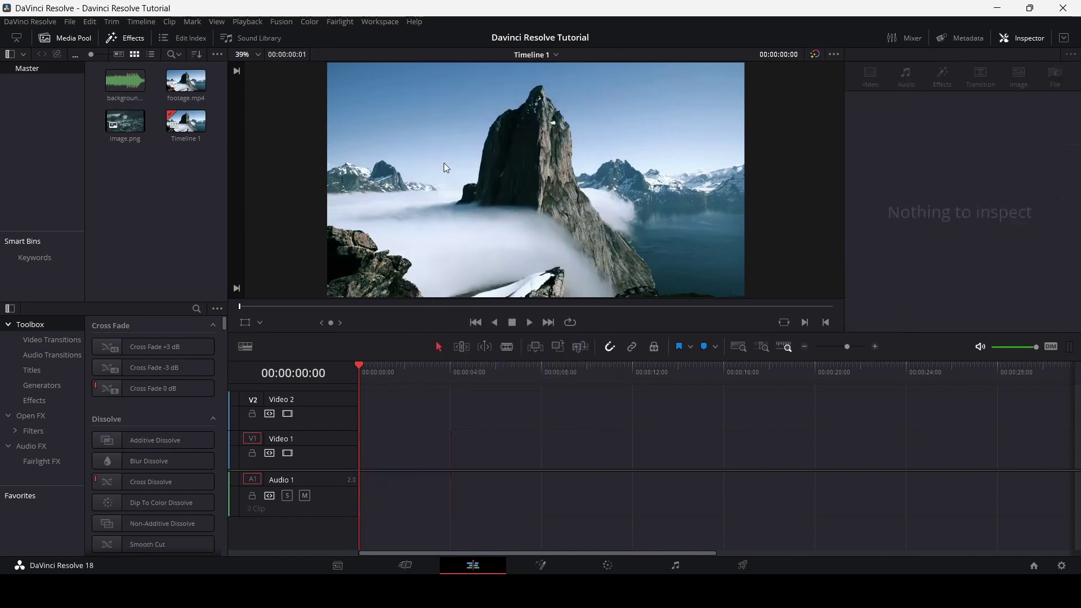
Step: Add footage.mp4 from the media pool to the start of the Video 1 track
{"action": "left_click_drag", "start_coordinate": [186, 82], "coordinate": [391, 463]}
{"action": "left_click_drag", "start_coordinate": [495, 454], "coordinate": [461, 454]}
{"action": "left_click", "coordinate": [436, 407]}
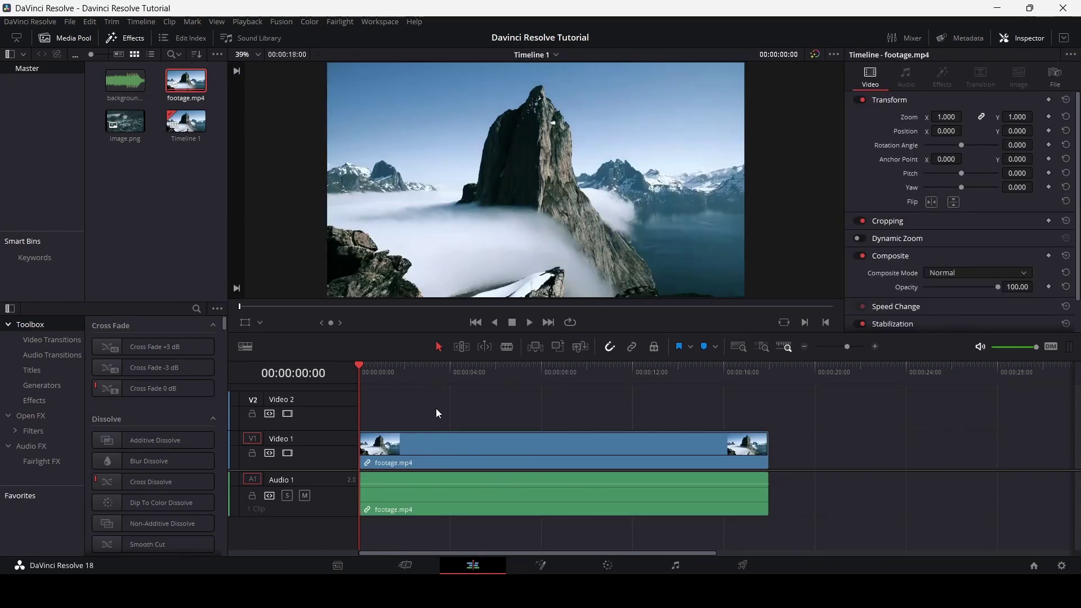
Step: Shorten the footage clip to about 4 s and place image.png directly after it on the Video 1 track
{"action": "left_click_drag", "start_coordinate": [125, 121], "coordinate": [428, 454]}
{"action": "left_click", "coordinate": [522, 463]}
{"action": "left_click_drag", "start_coordinate": [831, 459], "coordinate": [515, 458]}
{"action": "left_click", "coordinate": [463, 402]}
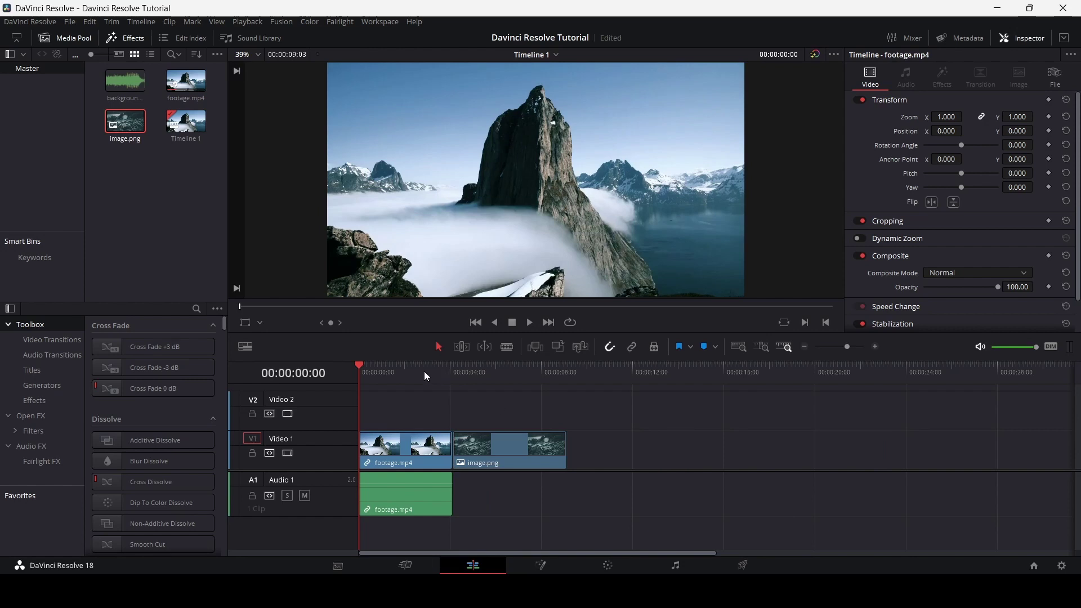
Step: Play across the cut from footage.mp4 to image.png and return the playhead to about 3 s
{"action": "left_click_drag", "start_coordinate": [422, 371], "coordinate": [436, 371]}
{"action": "key", "text": "space"}
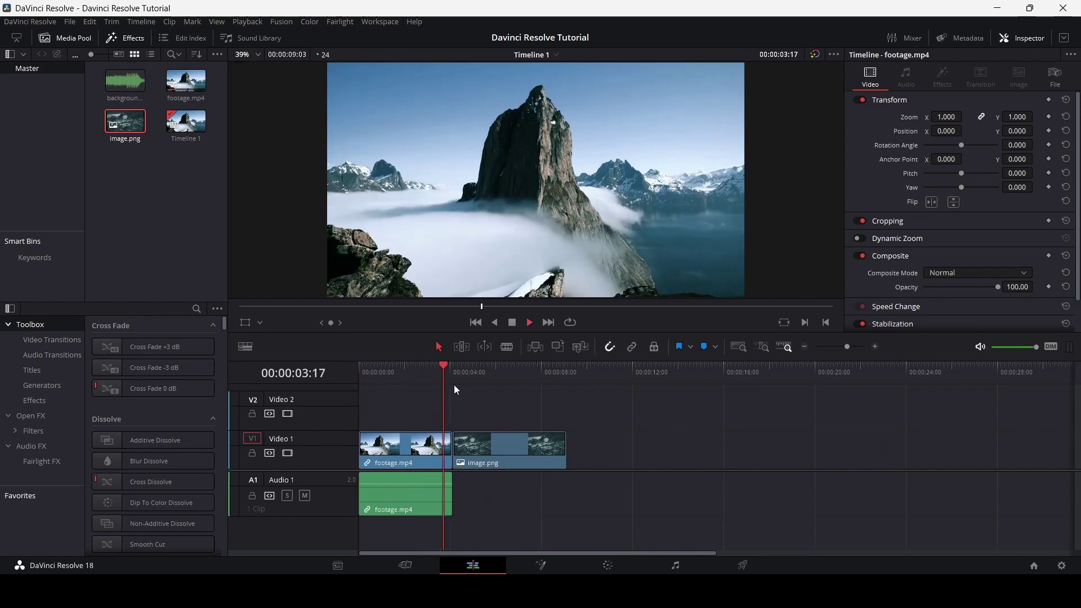
{"action": "key", "text": "space"}
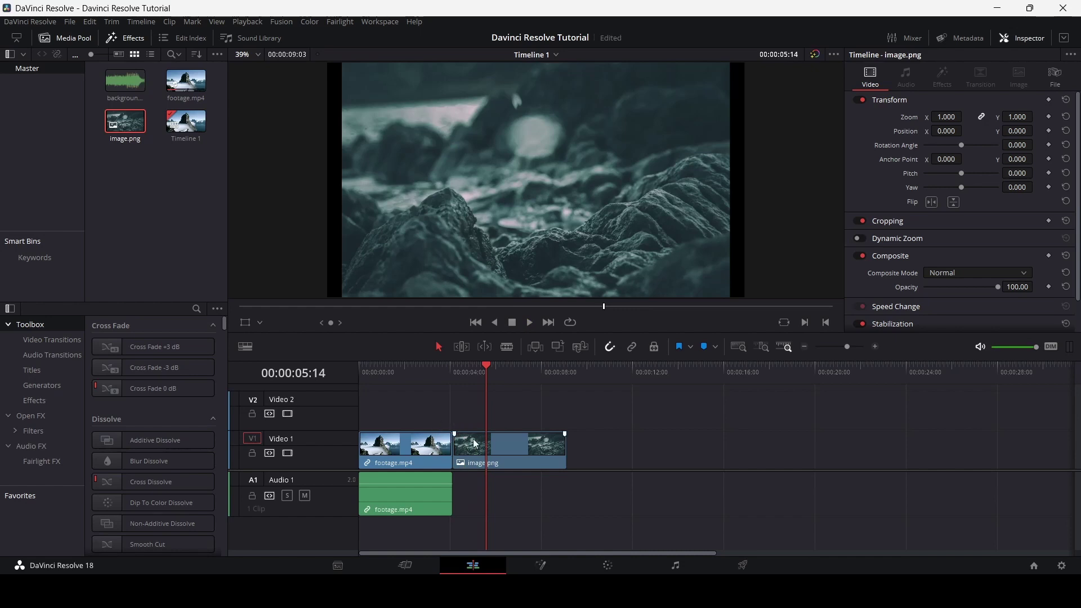
{"action": "mouse_move", "coordinate": [436, 376]}
{"action": "left_mouse_down"}
{"action": "mouse_move", "coordinate": [464, 372]}
{"action": "mouse_move", "coordinate": [434, 373]}
{"action": "left_mouse_up"}
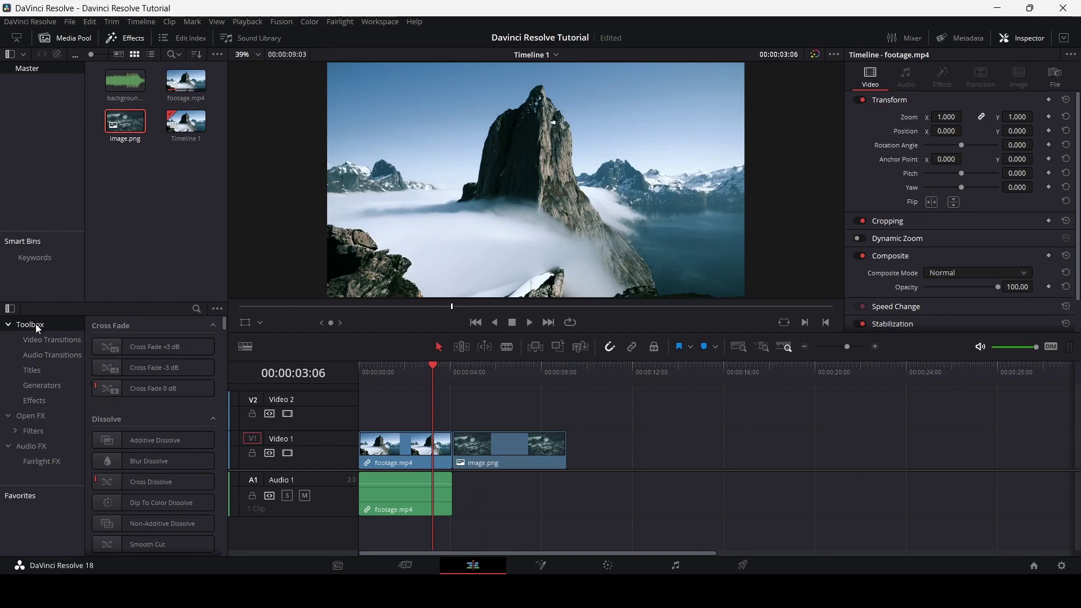
Step: Try a Blur Dissolve transition on the cut between footage.mp4 and image.png, play it back, and delete it
{"action": "left_click", "coordinate": [47, 341]}
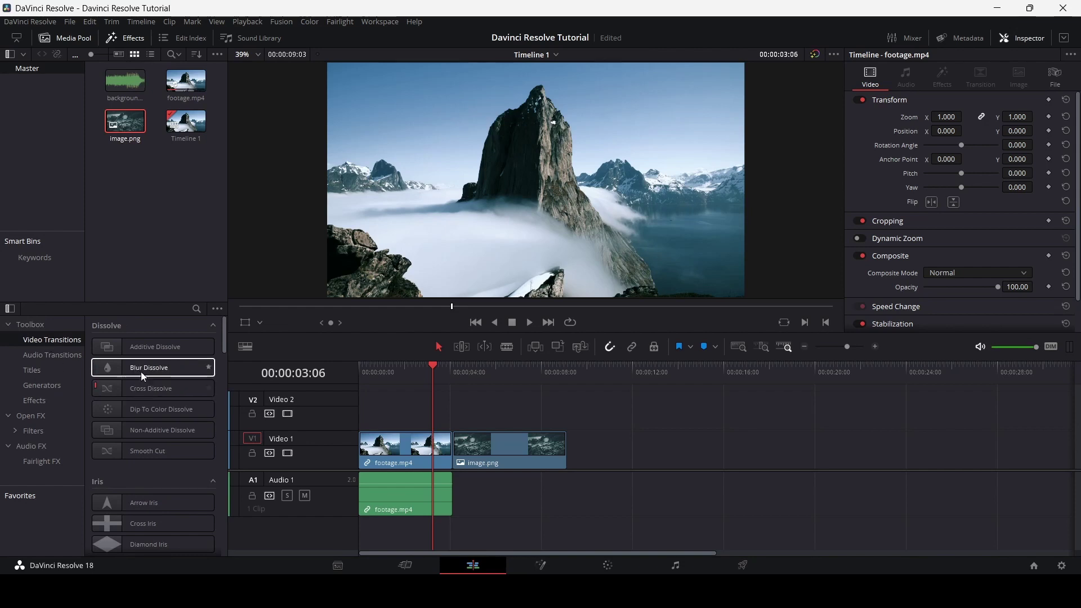
{"action": "left_click_drag", "start_coordinate": [143, 378], "coordinate": [462, 452]}
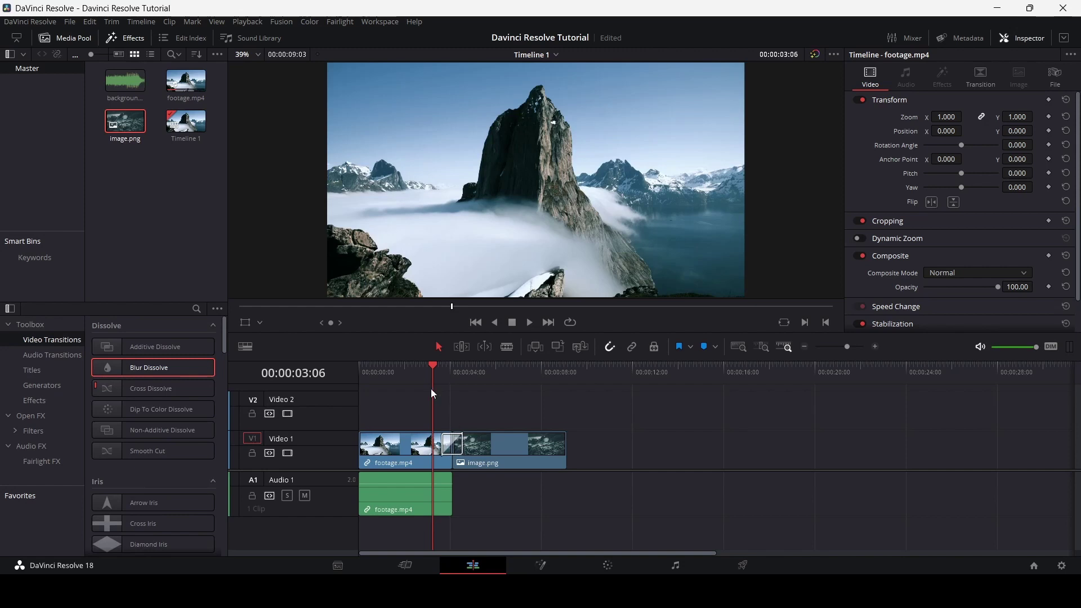
{"action": "left_click", "coordinate": [434, 387]}
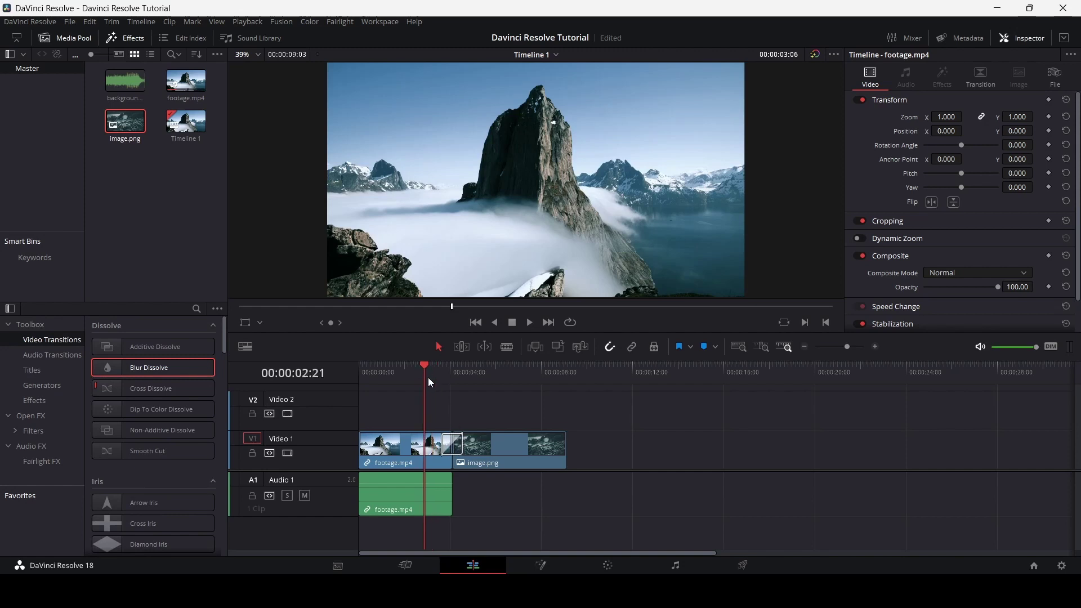
{"action": "key", "text": "space"}
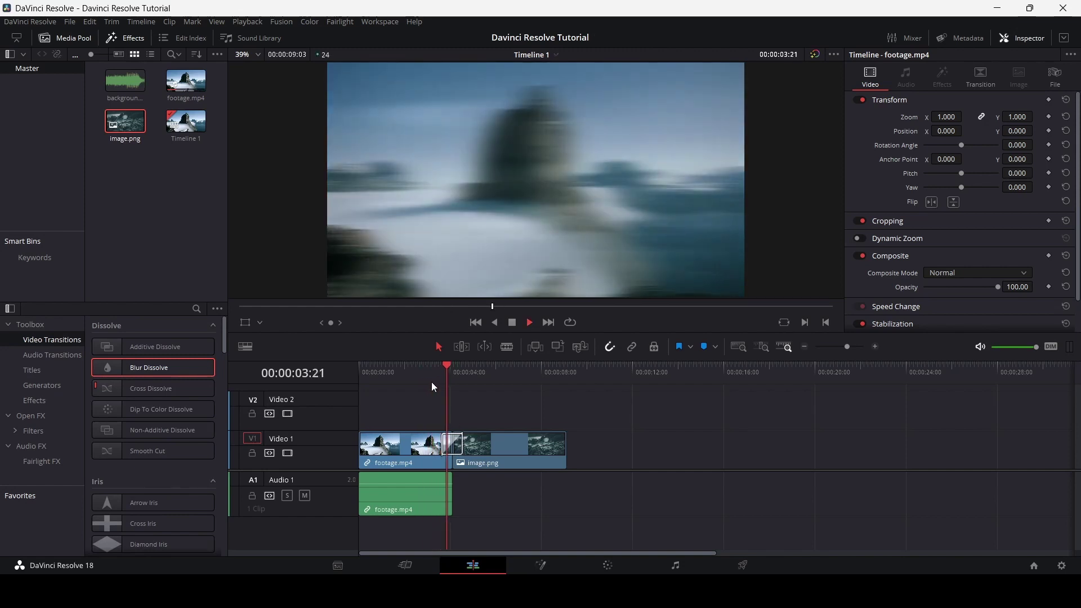
{"action": "key", "text": "space"}
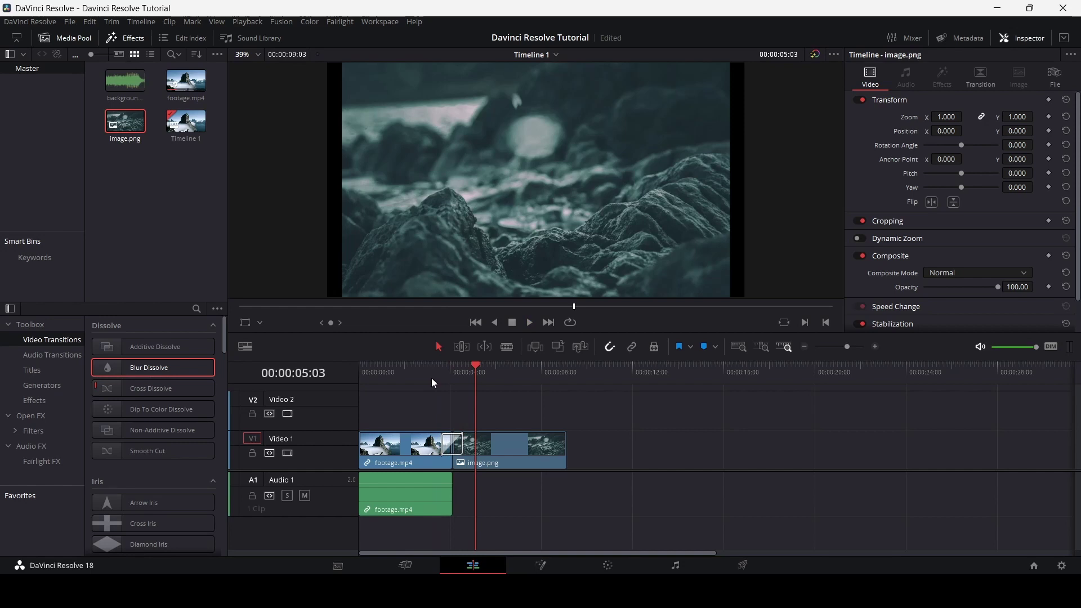
{"action": "key", "text": "Delete"}
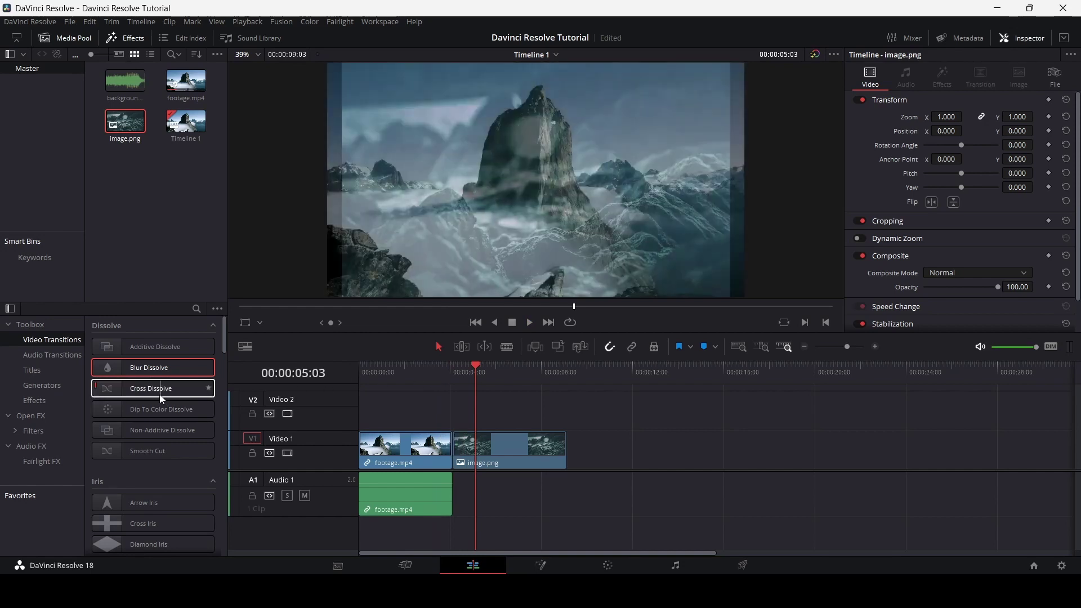
Step: Add a Cross Dissolve transition on the cut between footage.mp4 and image.png and play across it from about 3 s
{"action": "left_click_drag", "start_coordinate": [162, 398], "coordinate": [454, 450]}
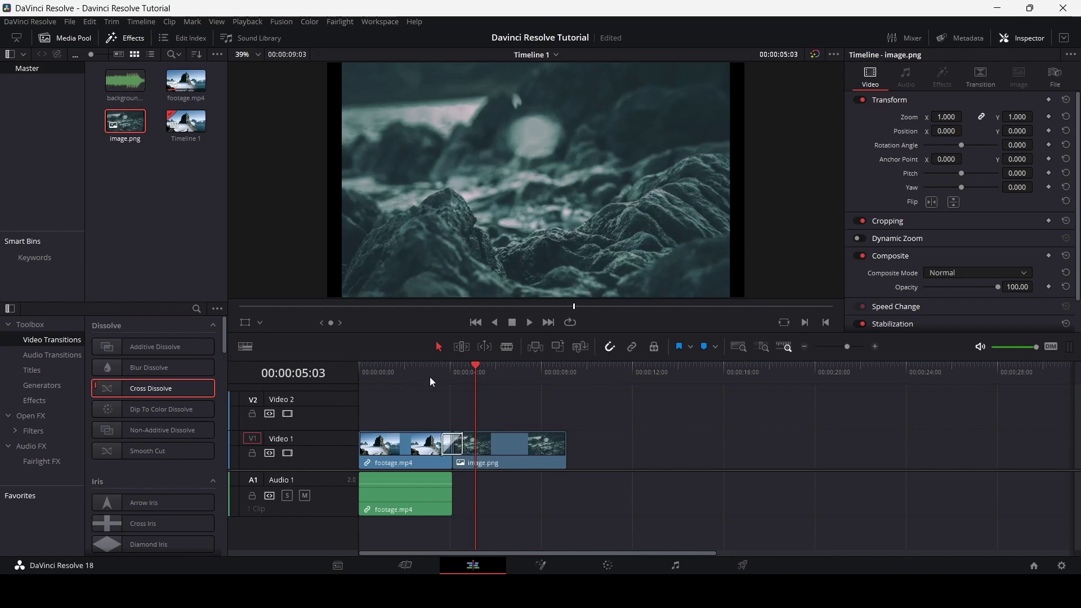
{"action": "left_click", "coordinate": [432, 382]}
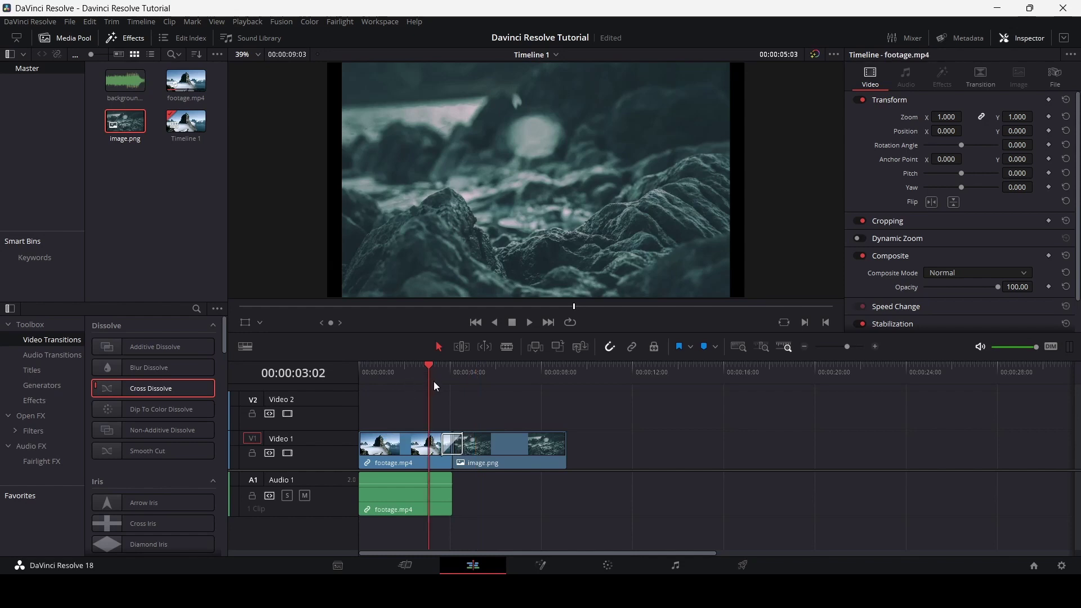
{"action": "key", "text": "space"}
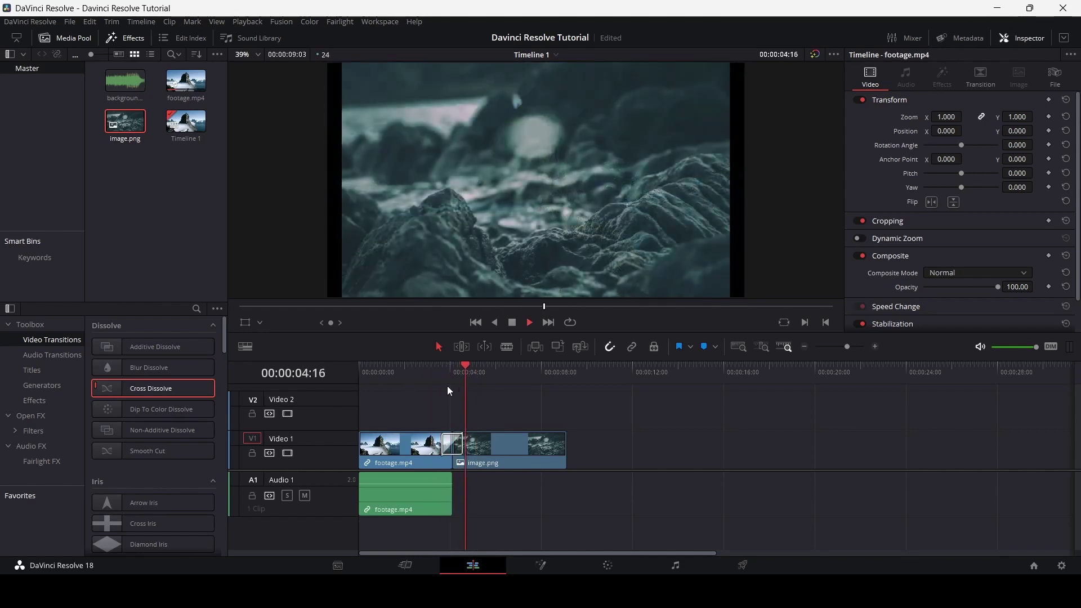
{"action": "key", "text": "space"}
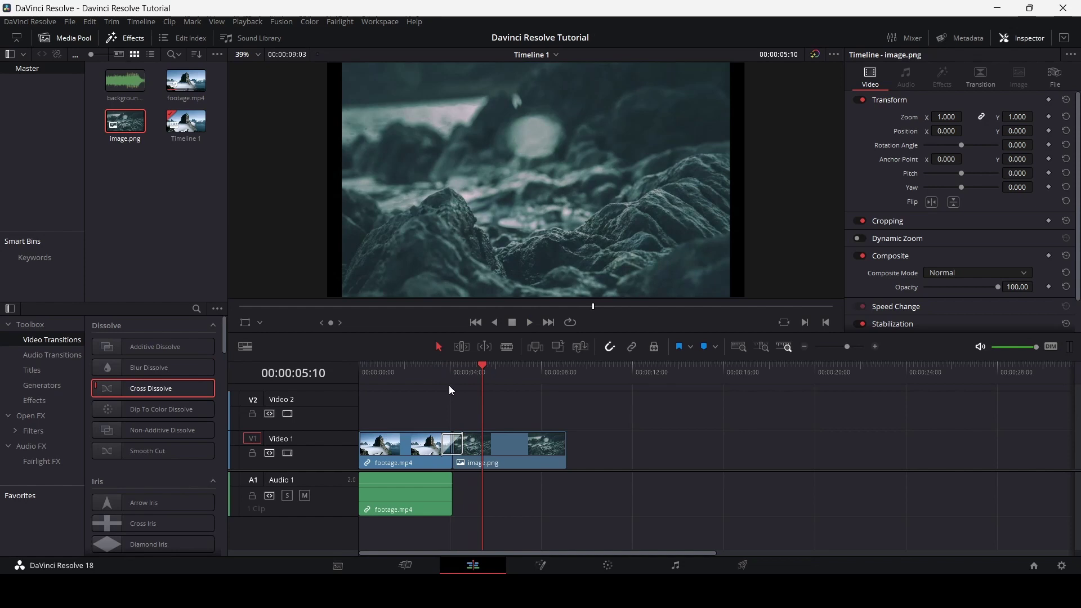
Step: Lengthen the Cross Dissolve between the two clips to 2.0 s and play across it
{"action": "scroll", "coordinate": [453, 400], "scroll_direction": "up", "scroll_amount": 3}
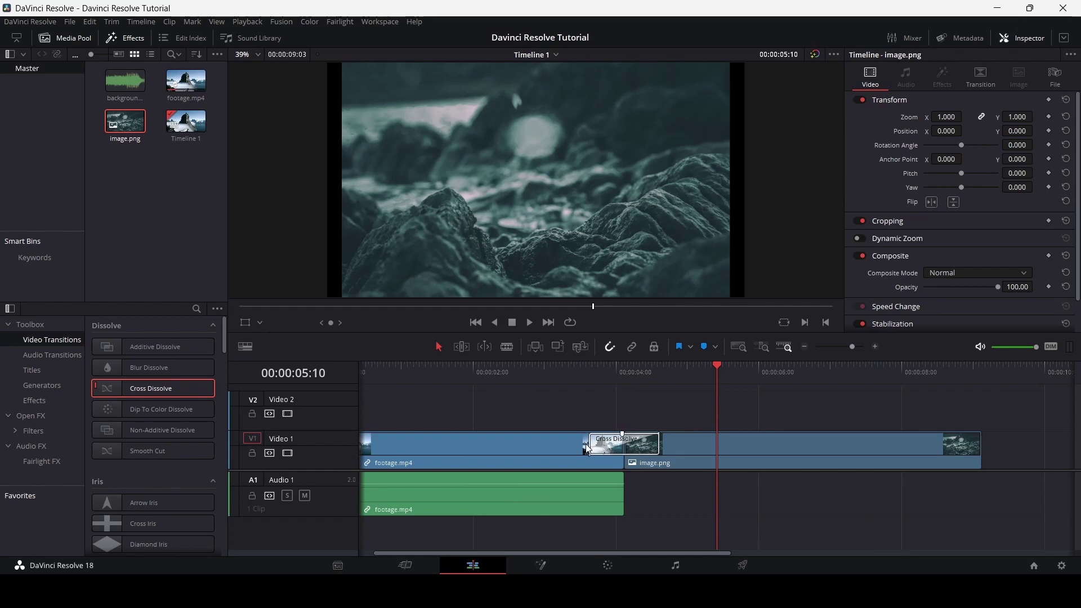
{"action": "left_click_drag", "start_coordinate": [590, 445], "coordinate": [558, 444]}
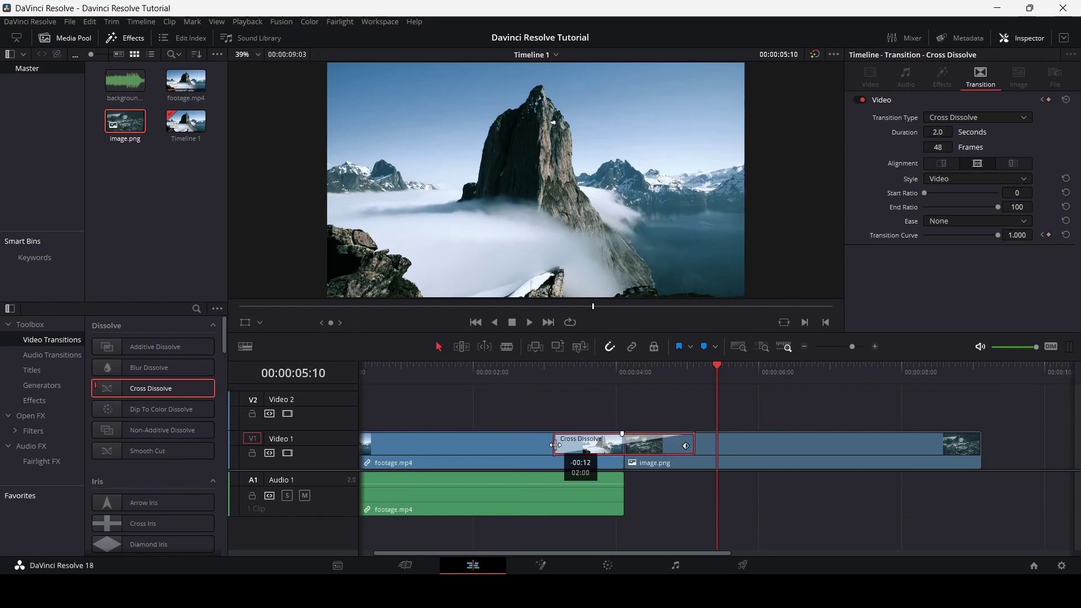
{"action": "left_click", "coordinate": [535, 374]}
{"action": "key", "text": "space"}
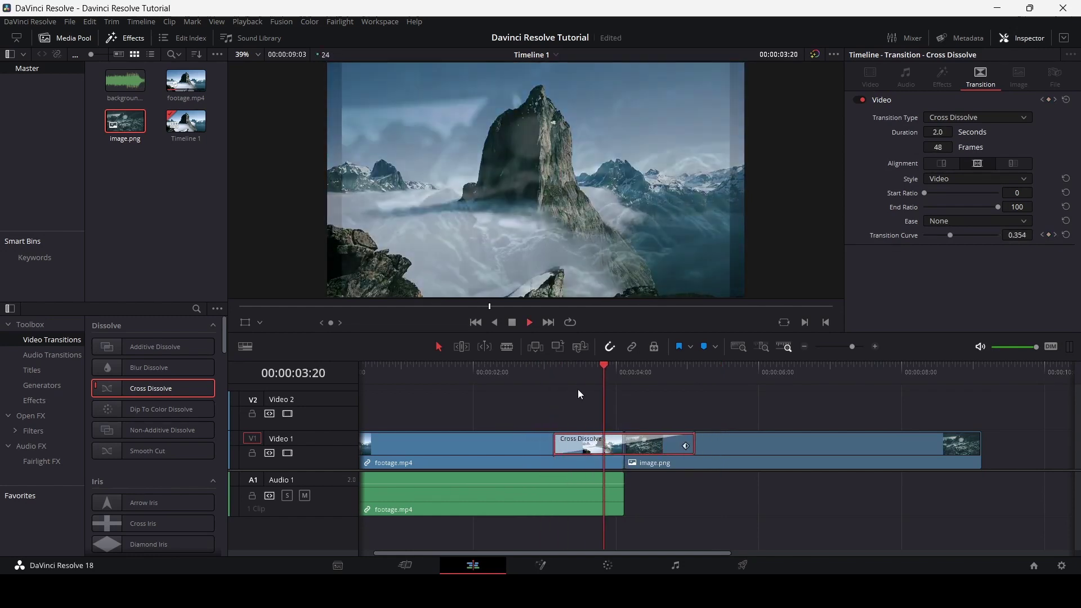
{"action": "key", "text": "space"}
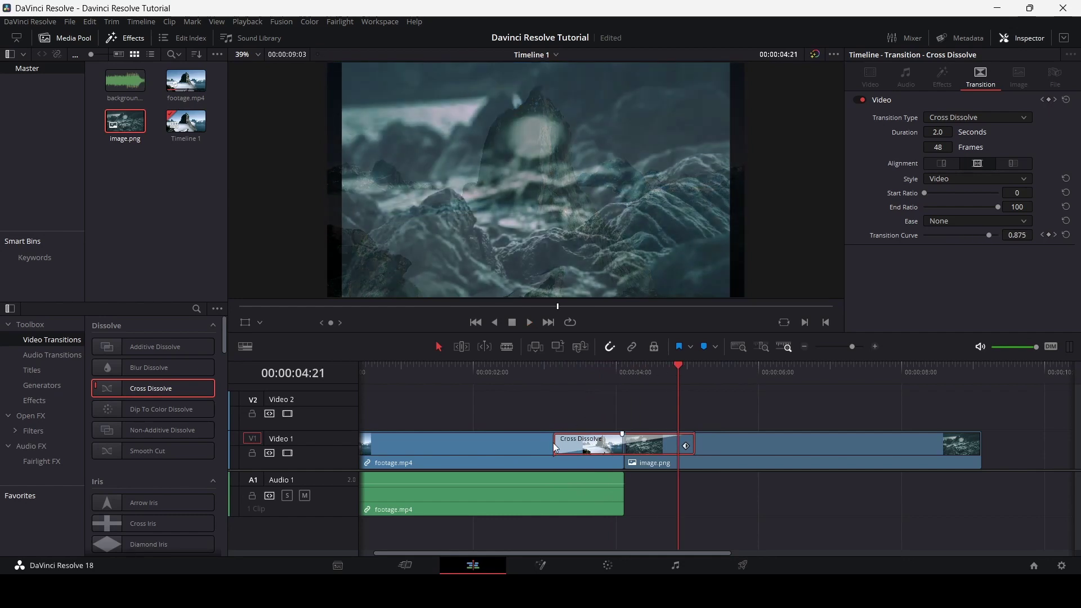
Step: Shorten the Cross Dissolve to about 0.6 s (14 frames), play across it, and save the project
{"action": "left_click_drag", "start_coordinate": [563, 445], "coordinate": [604, 443]}
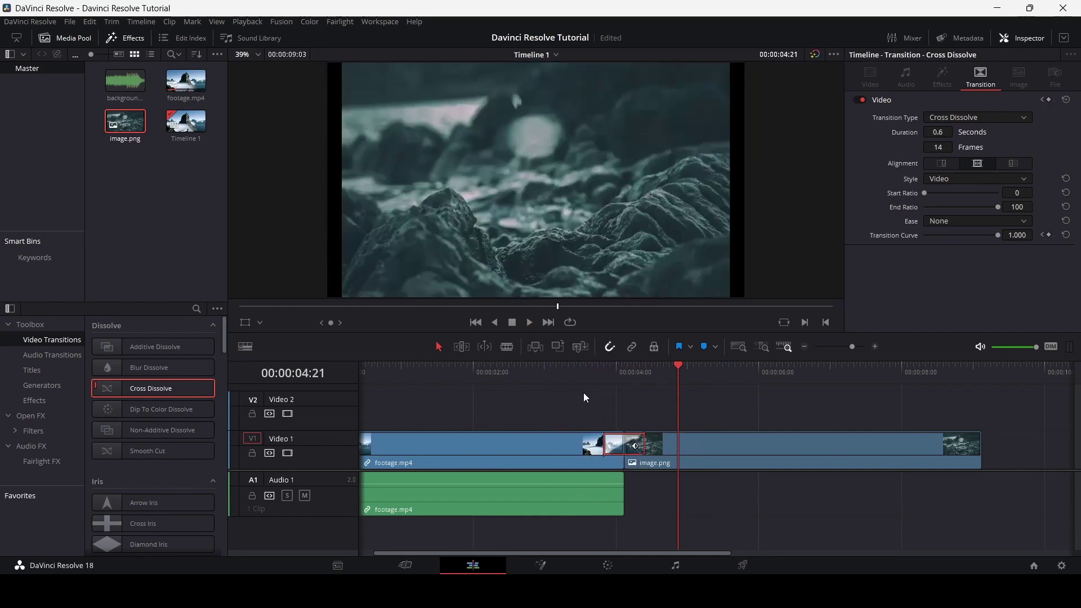
{"action": "left_click", "coordinate": [582, 369]}
{"action": "key", "text": "space"}
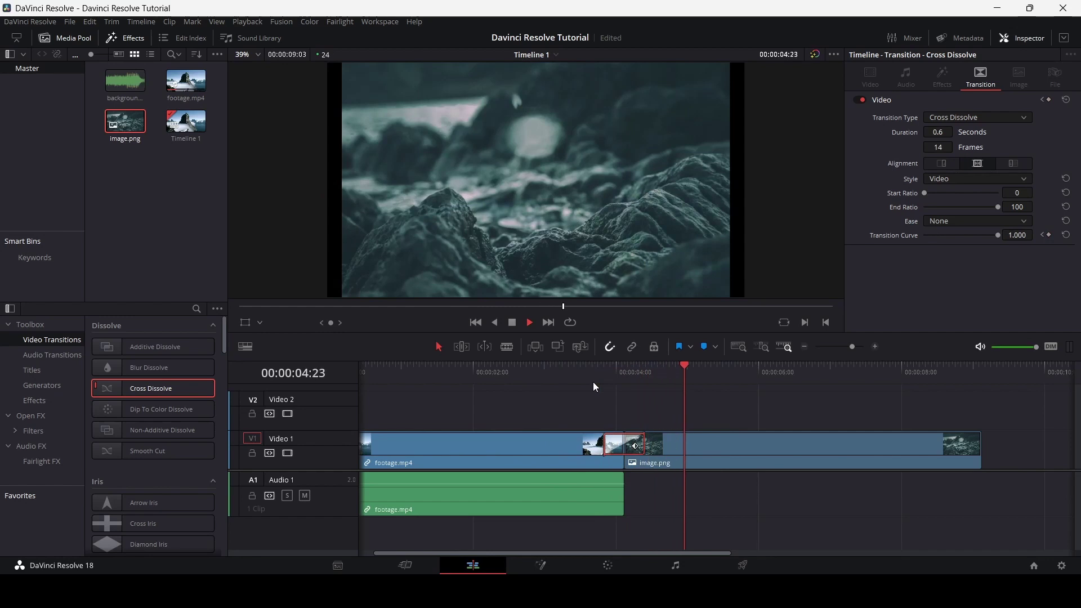
{"action": "key", "text": "space"}
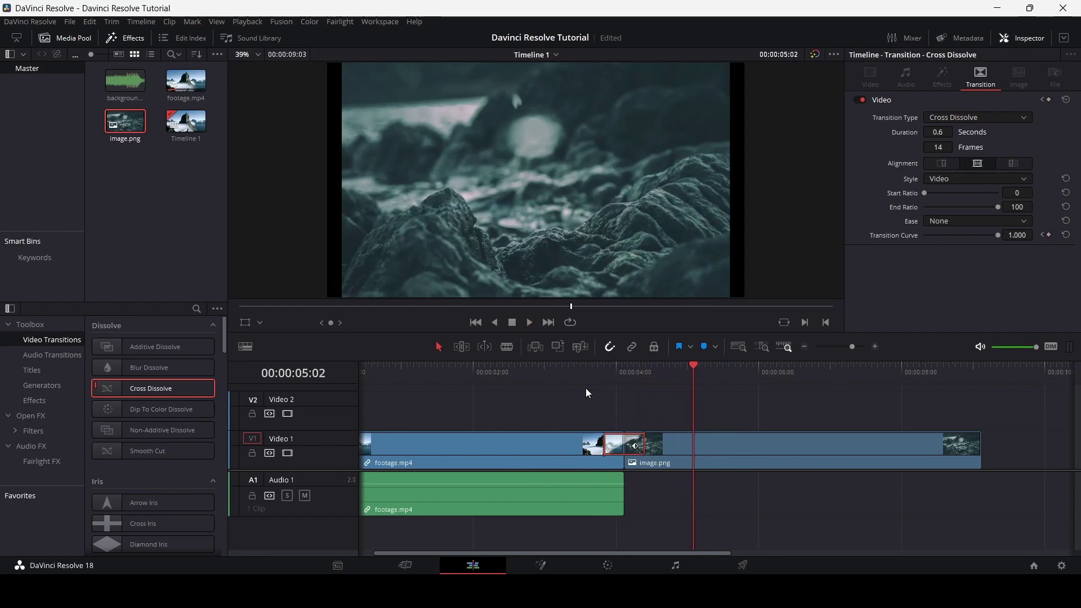
{"action": "key", "text": "ctrl+s"}
Step: Apply the Open FX Gaussian Blur to the image.png clip and move the playhead to 00:00:05:12 to view it
{"action": "scroll", "coordinate": [587, 393], "scroll_direction": "left", "scroll_amount": 1}
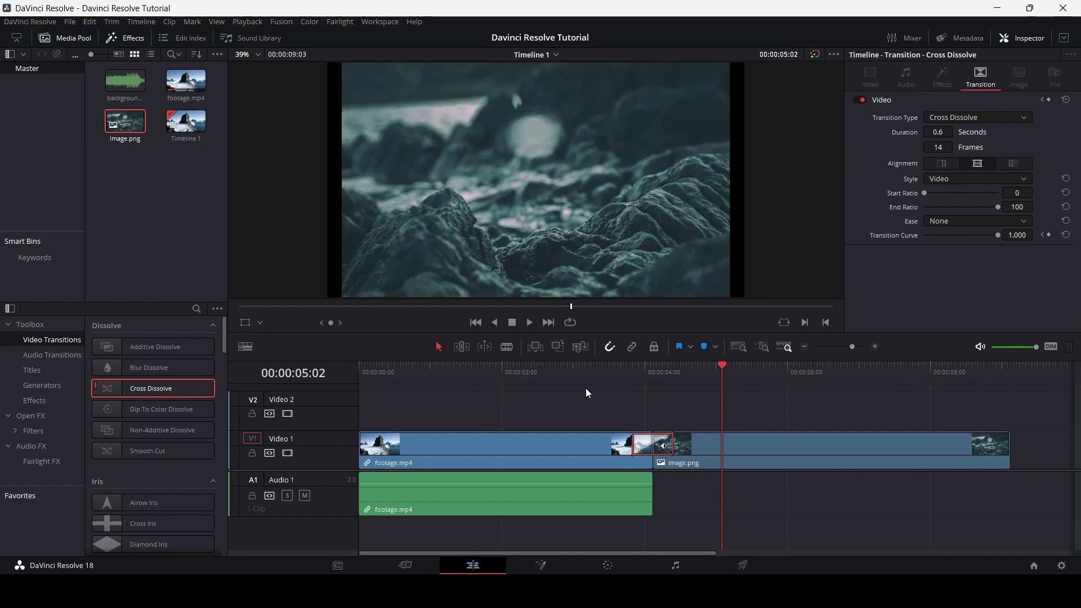
{"action": "left_click", "coordinate": [39, 401]}
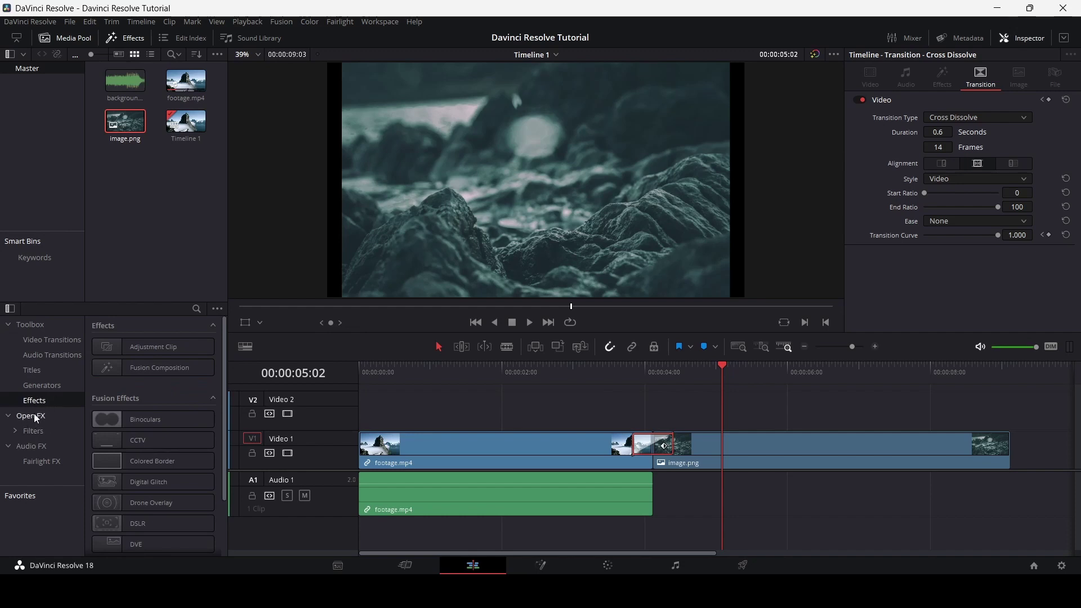
{"action": "left_click", "coordinate": [41, 418]}
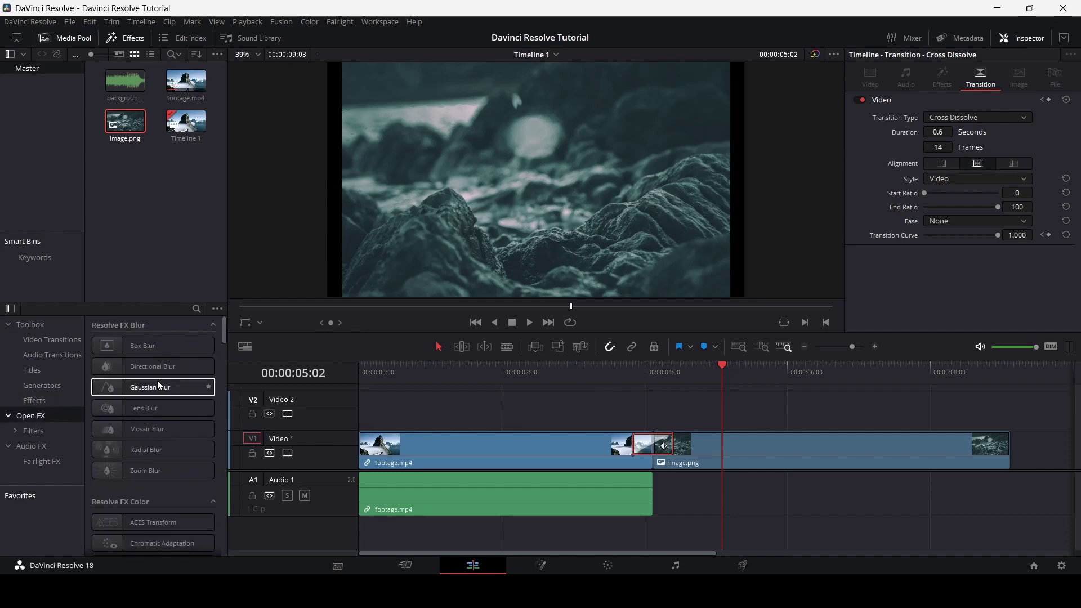
{"action": "left_click_drag", "start_coordinate": [150, 387], "coordinate": [789, 457]}
{"action": "left_click_drag", "start_coordinate": [723, 376], "coordinate": [753, 373]}
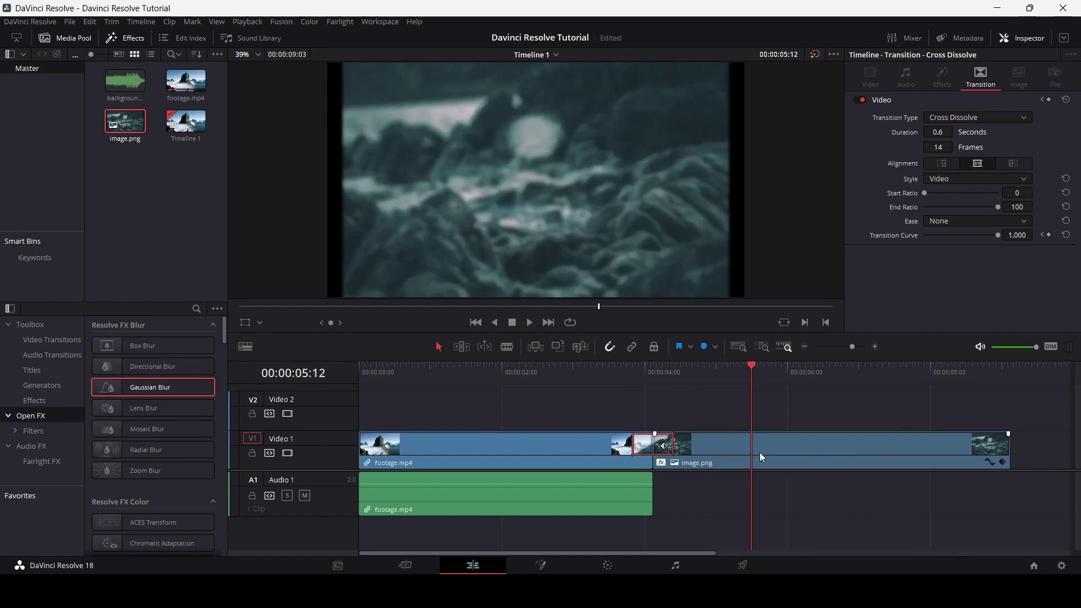
Step: Try a stronger Gaussian Blur in the image.png clip's effect settings, and remove the blur effect from the clip
{"action": "left_click", "coordinate": [790, 453]}
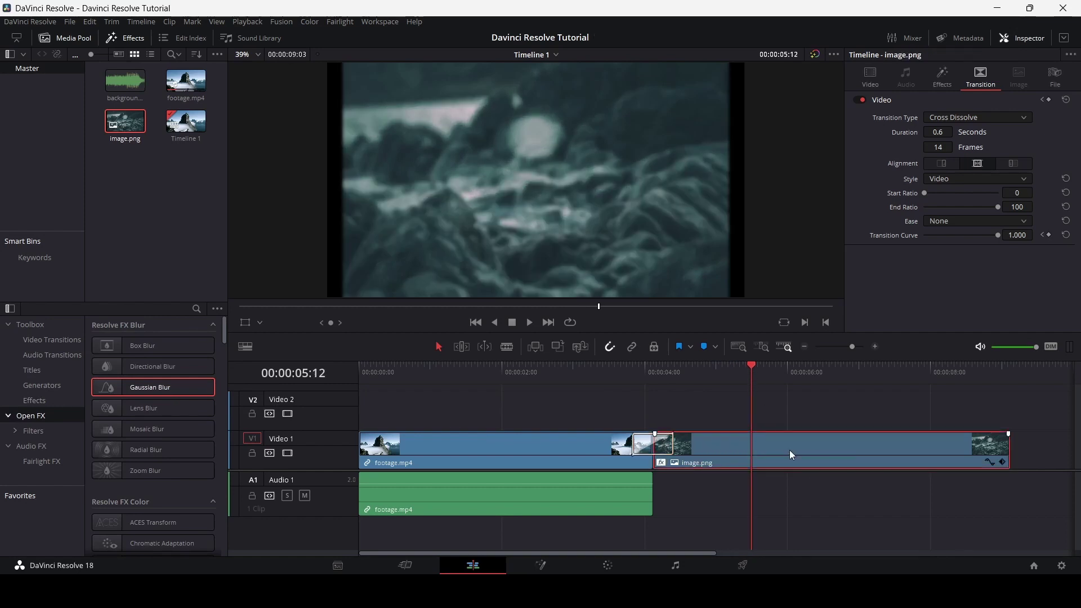
{"action": "left_click", "coordinate": [881, 81]}
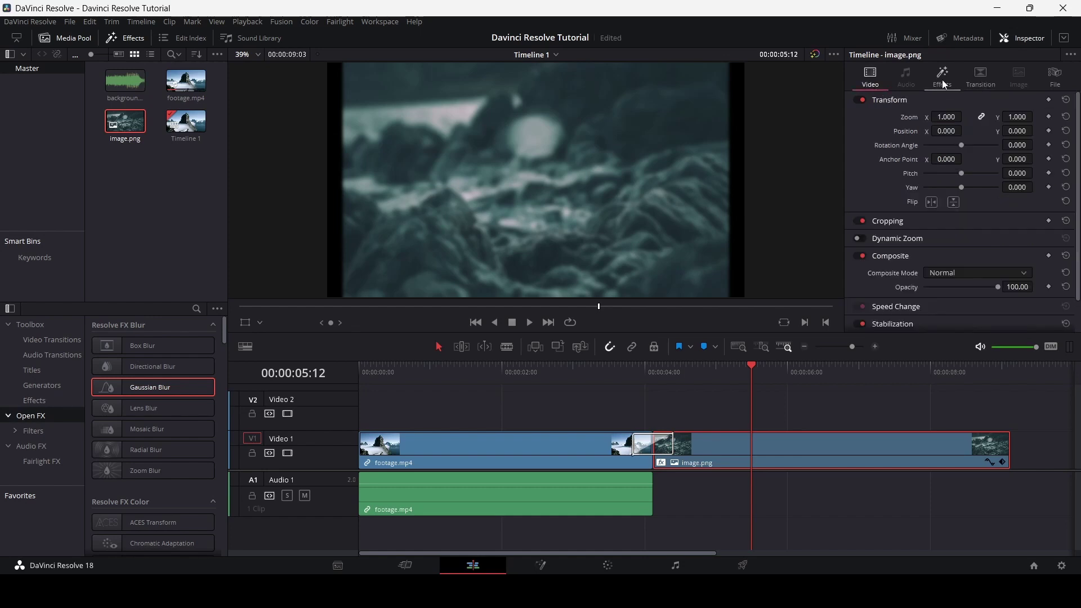
{"action": "left_click", "coordinate": [944, 82]}
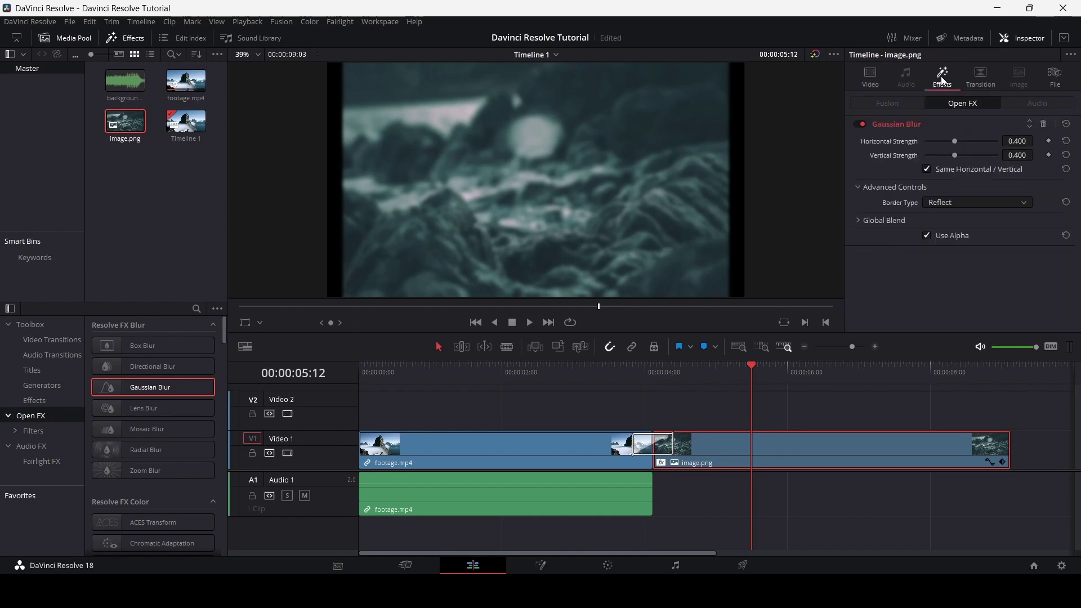
{"action": "mouse_move", "coordinate": [955, 142]}
{"action": "left_mouse_down"}
{"action": "mouse_move", "coordinate": [987, 140]}
{"action": "mouse_move", "coordinate": [943, 148]}
{"action": "mouse_move", "coordinate": [989, 148]}
{"action": "mouse_move", "coordinate": [958, 148]}
{"action": "mouse_move", "coordinate": [974, 146]}
{"action": "left_mouse_up"}
{"action": "left_click", "coordinate": [1043, 124]}
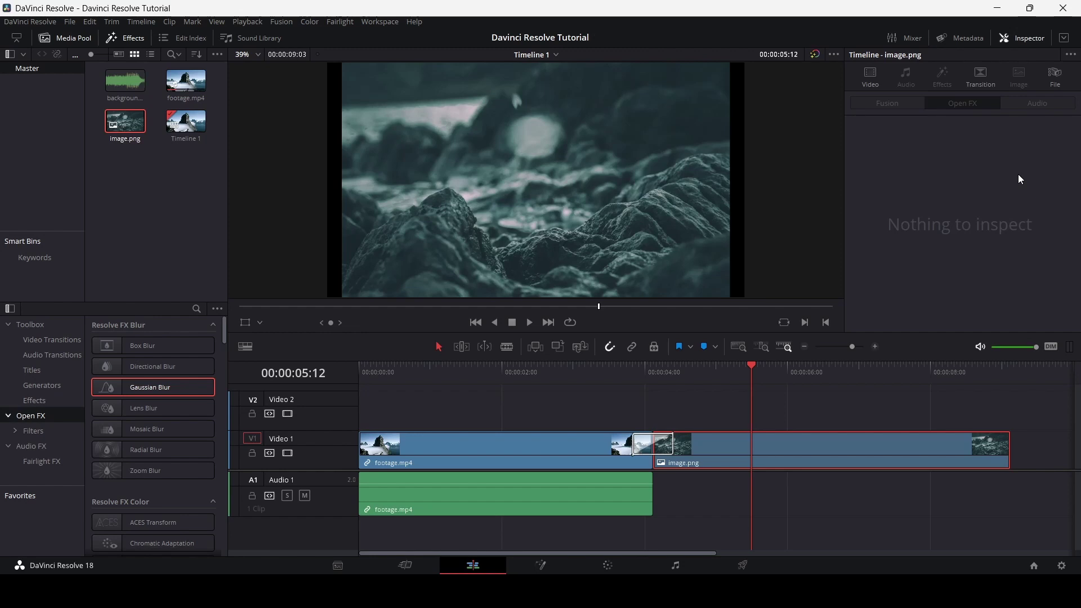
Step: Scale image.png to a zoom of 1.150 so it fills the frame, and save the project
{"action": "left_click", "coordinate": [872, 80]}
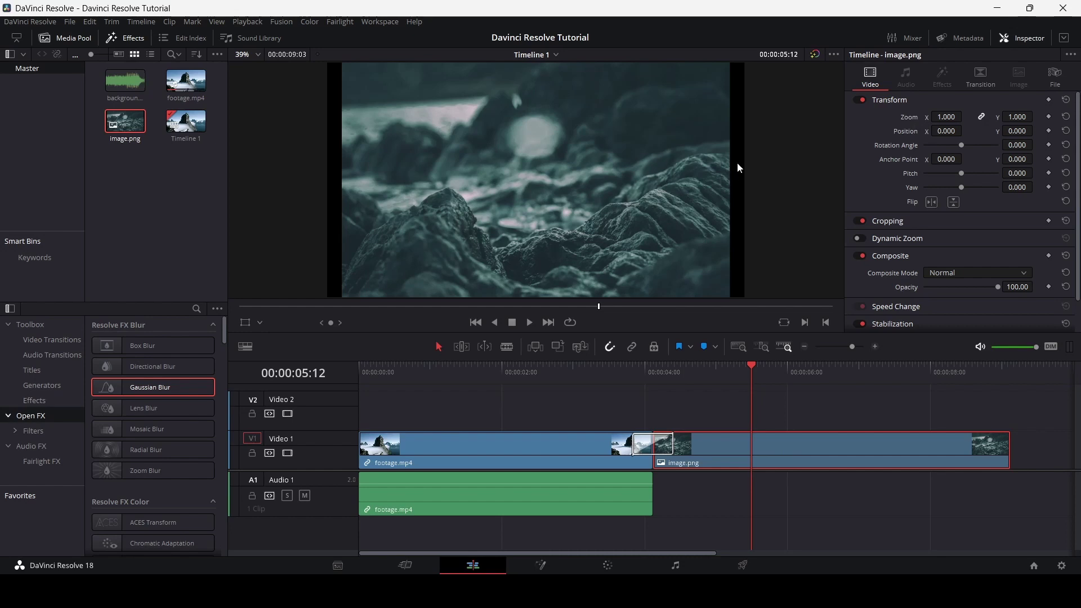
{"action": "left_click_drag", "start_coordinate": [946, 117], "coordinate": [968, 116]}
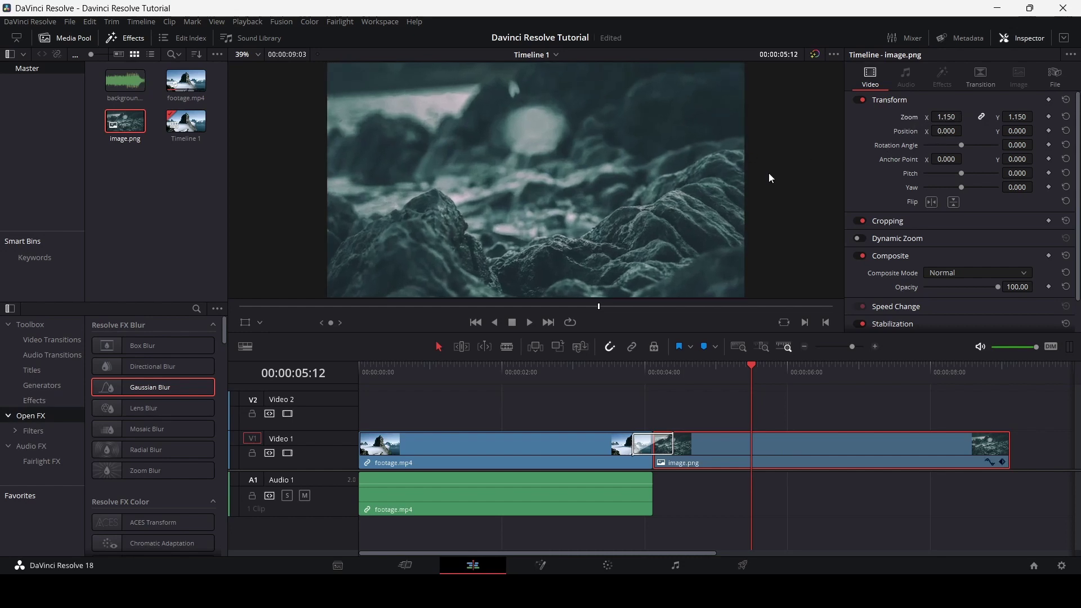
{"action": "key", "text": "ctrl+s"}
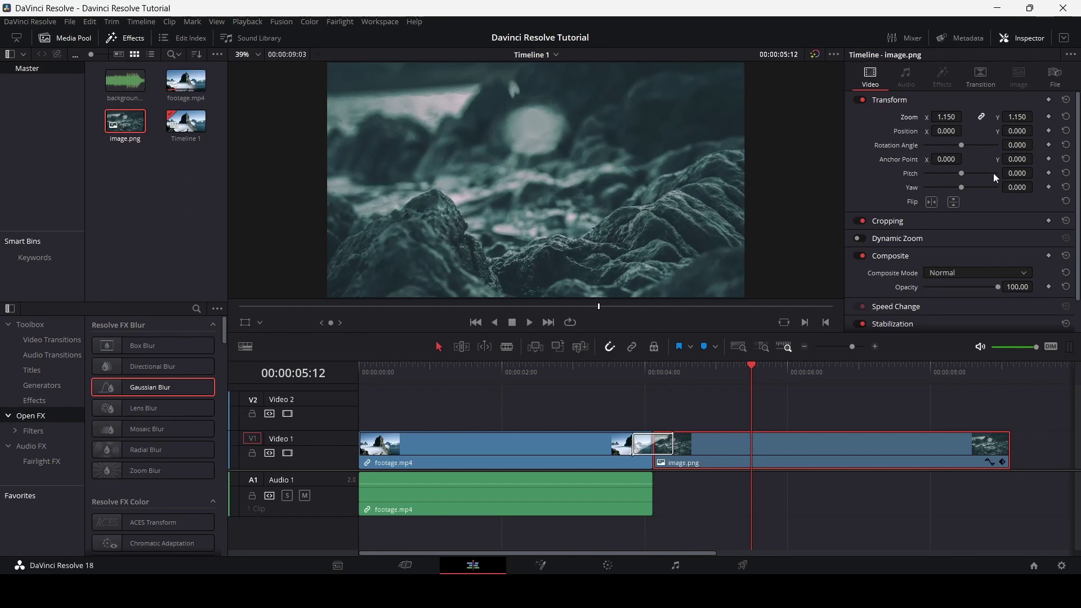
Step: Try transforming image.png with position X -34, rotation -19.240, pitch 0.447 and yaw -0.584, and toggle its horizontal flip on and off
{"action": "left_click_drag", "start_coordinate": [945, 130], "coordinate": [891, 170]}
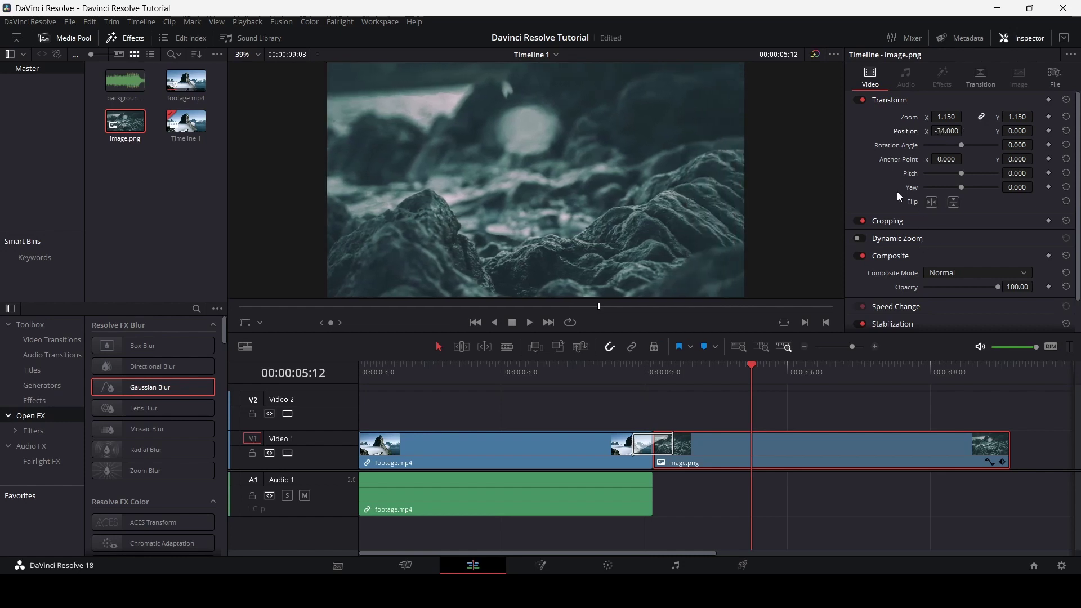
{"action": "left_click_drag", "start_coordinate": [963, 145], "coordinate": [947, 187]}
{"action": "left_click", "coordinate": [929, 203]}
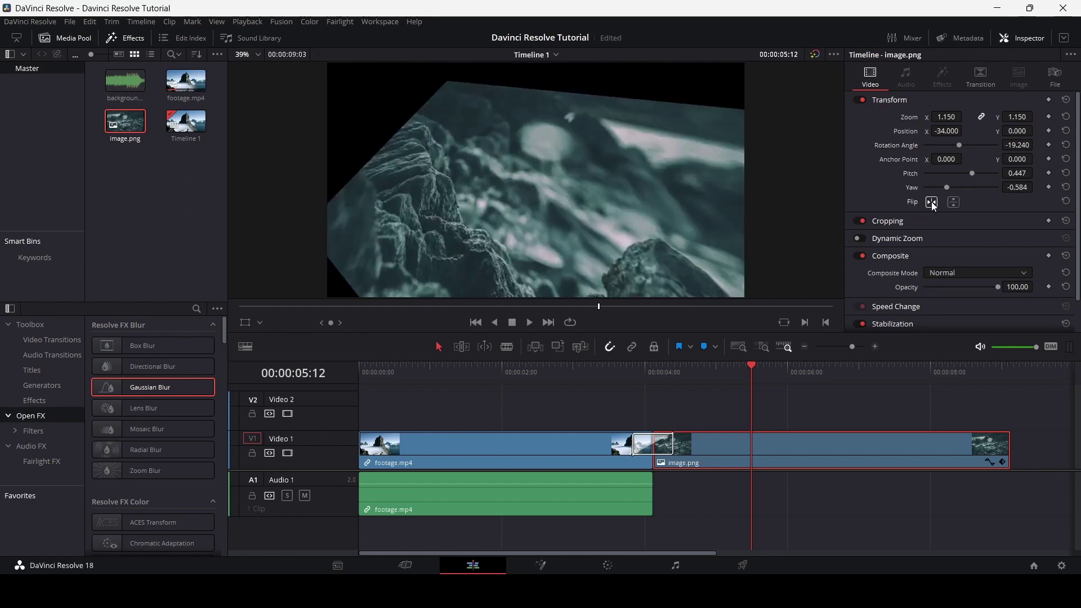
{"action": "left_click", "coordinate": [931, 202]}
{"action": "key", "text": "ctrl+s"}
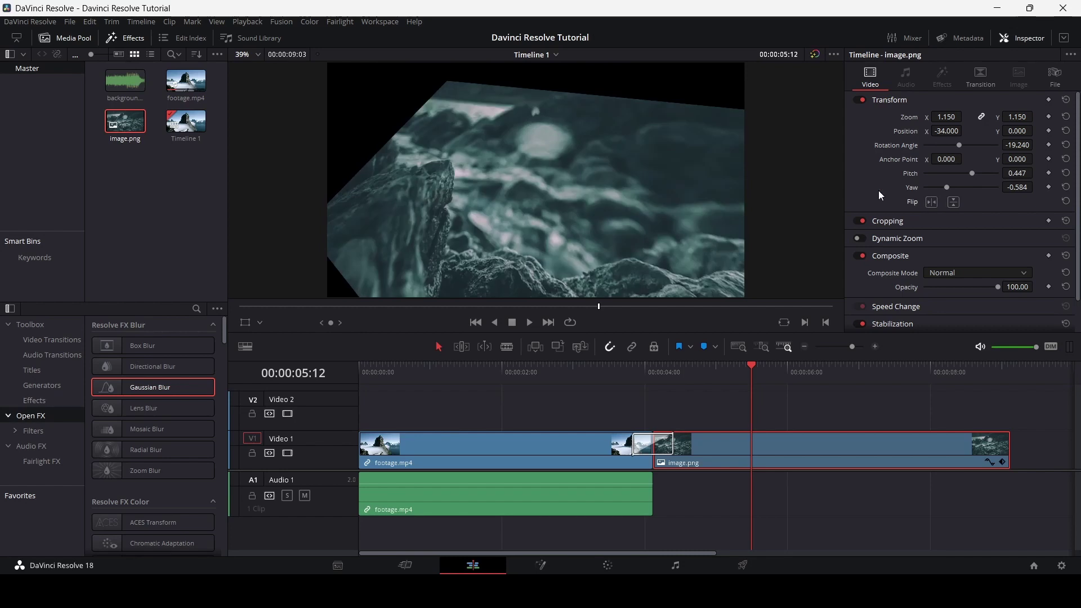
Step: Reset the yaw, pitch, rotation angle and position of image.png to their defaults
{"action": "left_click", "coordinate": [1066, 187]}
{"action": "left_click", "coordinate": [1066, 173]}
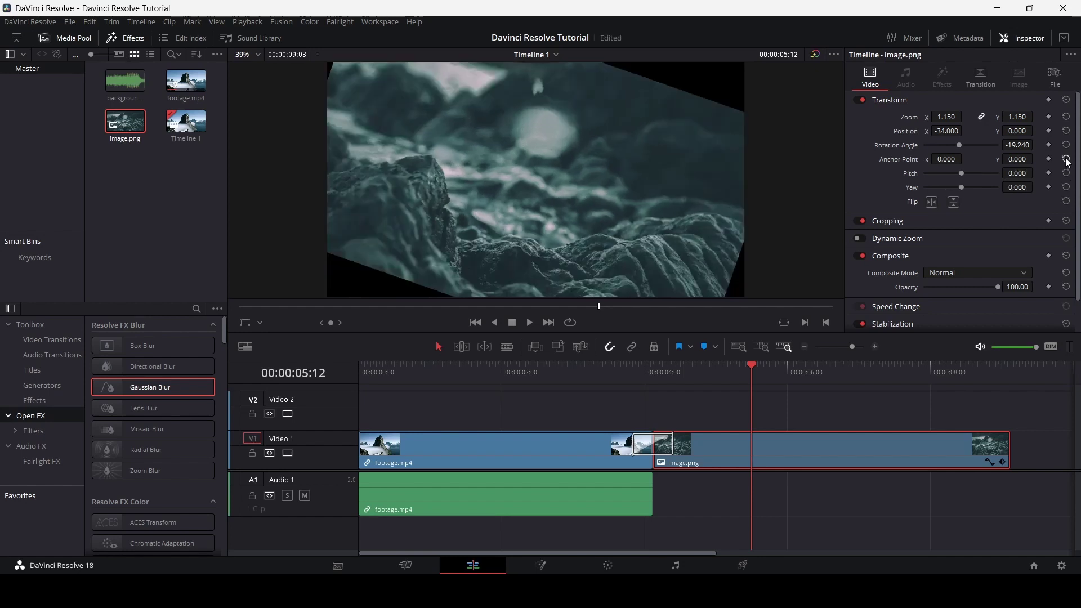
{"action": "left_click", "coordinate": [1065, 145]}
{"action": "left_click", "coordinate": [1065, 131]}
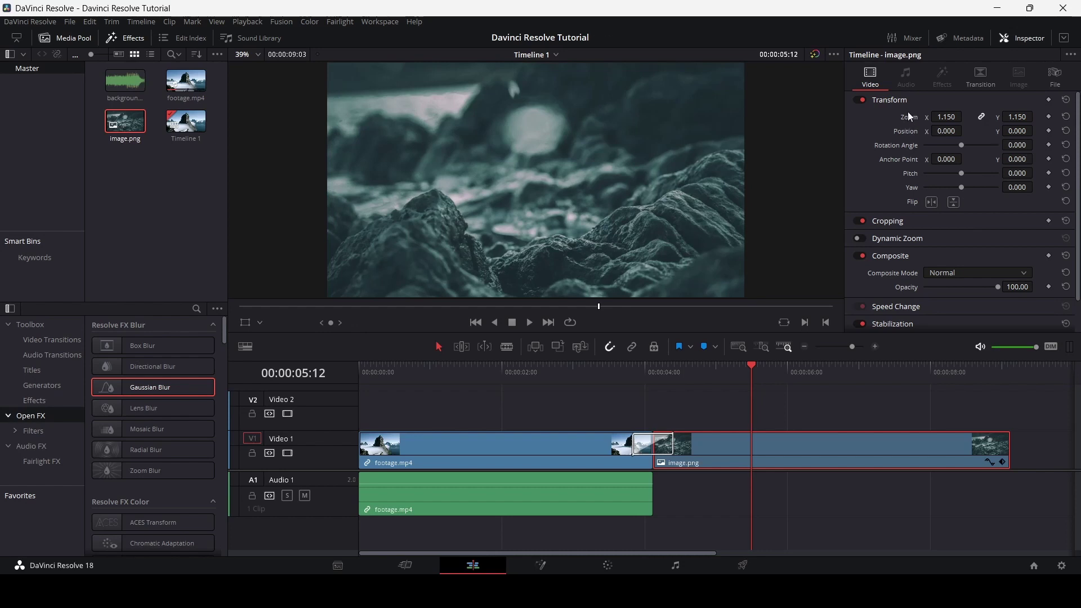
Step: Crop image.png by about 450 left, 423 right, 206 top and 247 bottom, and save the project
{"action": "left_click", "coordinate": [899, 222]}
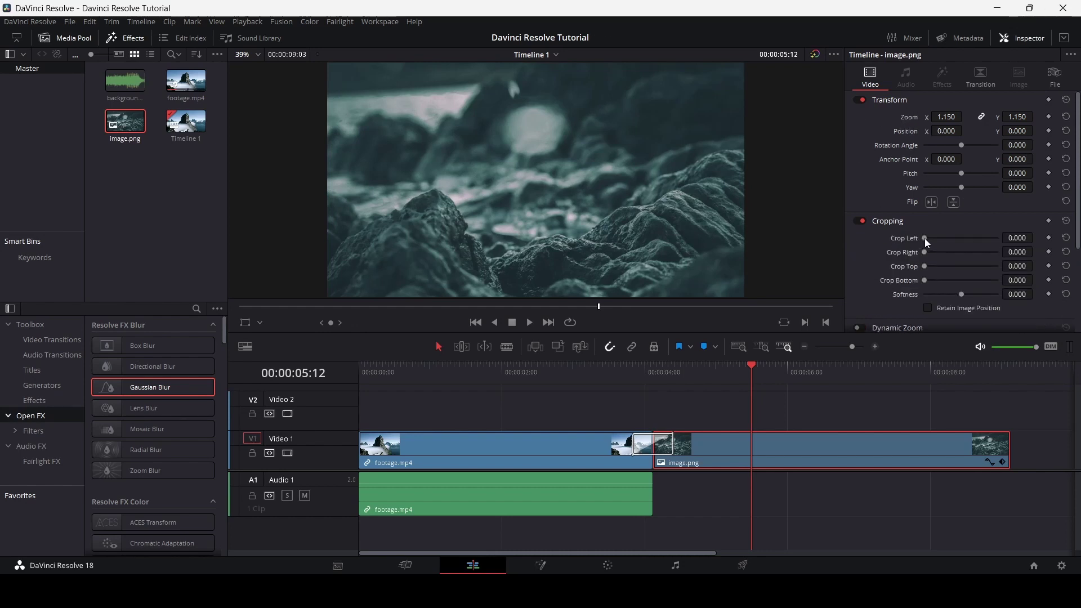
{"action": "left_click_drag", "start_coordinate": [924, 238], "coordinate": [941, 280]}
{"action": "key", "text": "ctrl+s"}
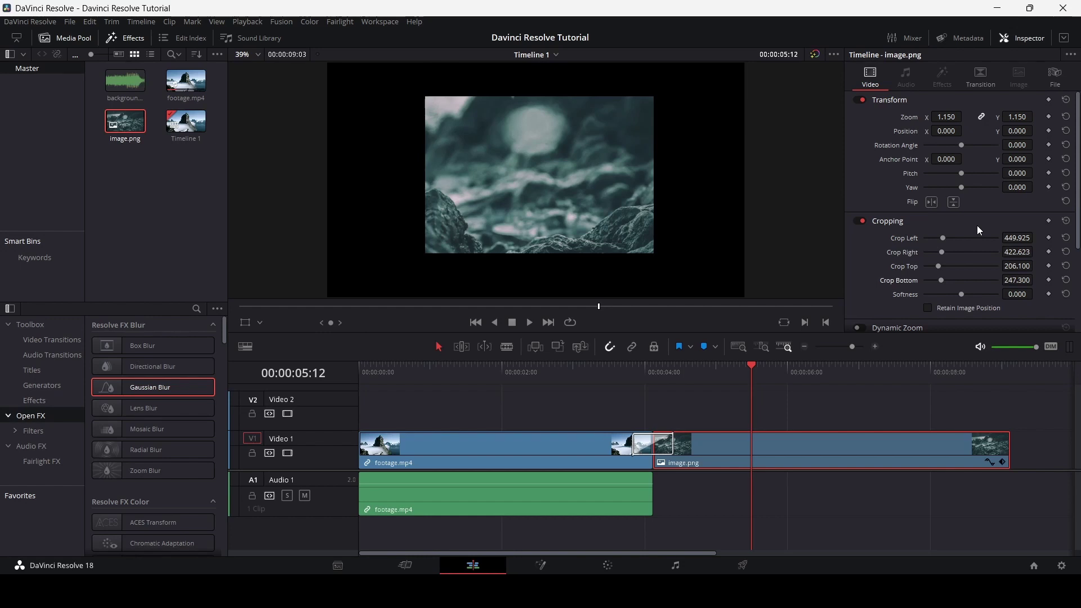
Step: Toggle image.png's cropping off and back on to compare, and reset all its crop values to default
{"action": "left_click", "coordinate": [859, 222]}
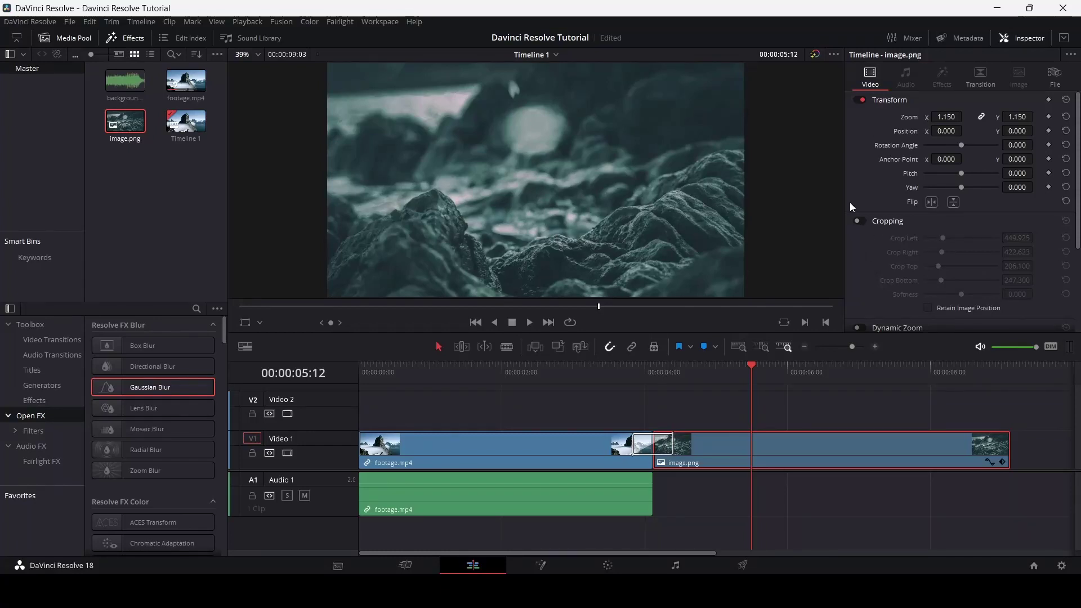
{"action": "key", "text": "ctrl+s"}
{"action": "left_click", "coordinate": [889, 221]}
{"action": "left_click", "coordinate": [888, 220]}
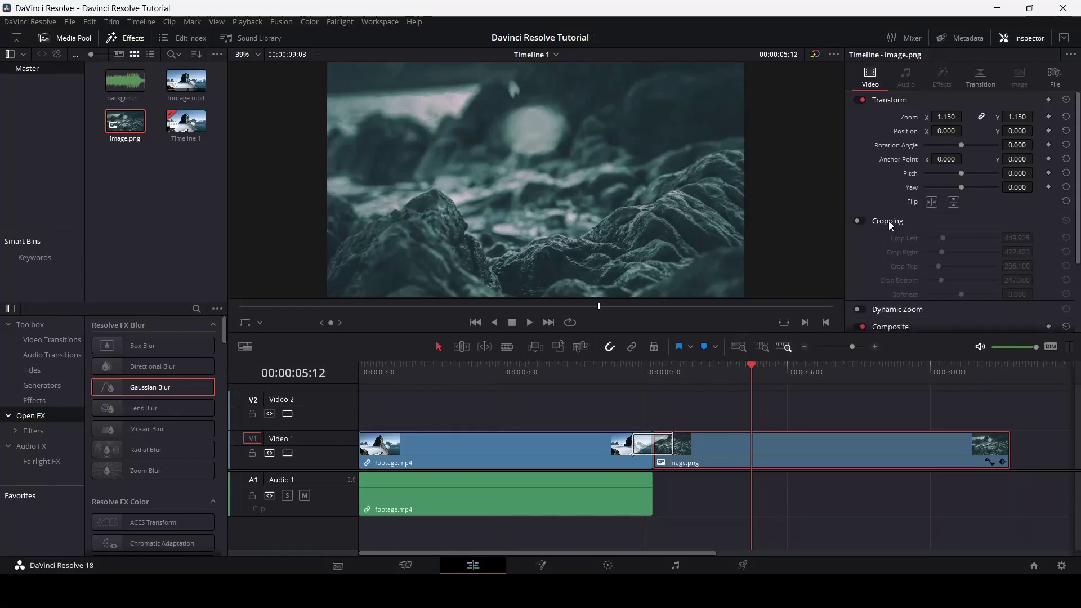
{"action": "left_click", "coordinate": [859, 221]}
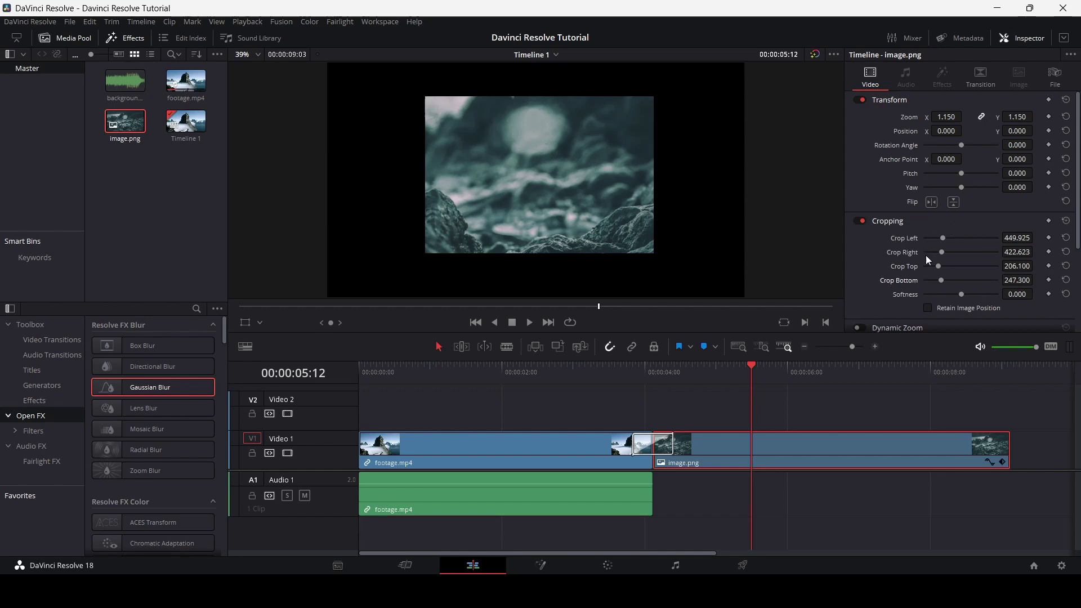
{"action": "left_click", "coordinate": [1066, 221]}
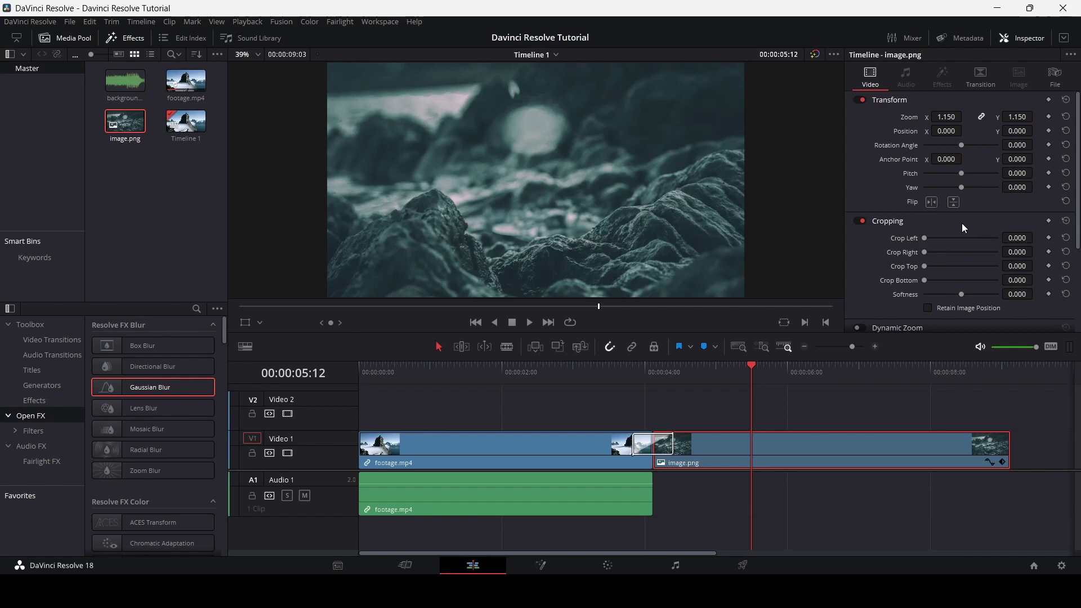
{"action": "left_click", "coordinate": [901, 222]}
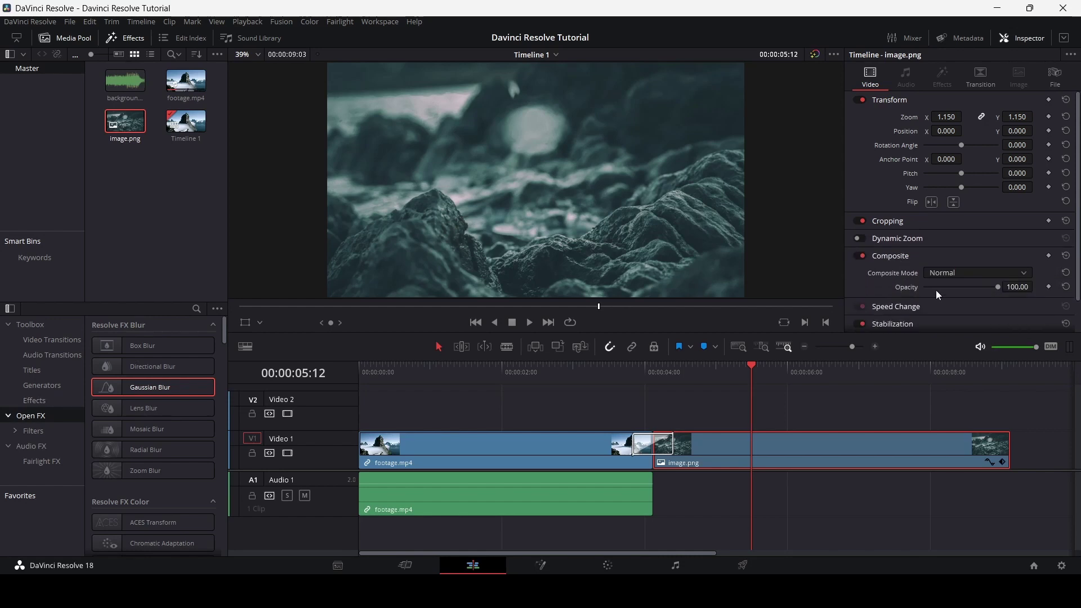
Step: Examine the opacity, composite mode and remaining video settings of image.png without changing them
{"action": "mouse_move", "coordinate": [998, 286]}
{"action": "left_mouse_down"}
{"action": "mouse_move", "coordinate": [934, 282]}
{"action": "mouse_move", "coordinate": [999, 283]}
{"action": "left_mouse_up"}
{"action": "scroll", "coordinate": [923, 264], "scroll_direction": "down", "scroll_amount": 1}
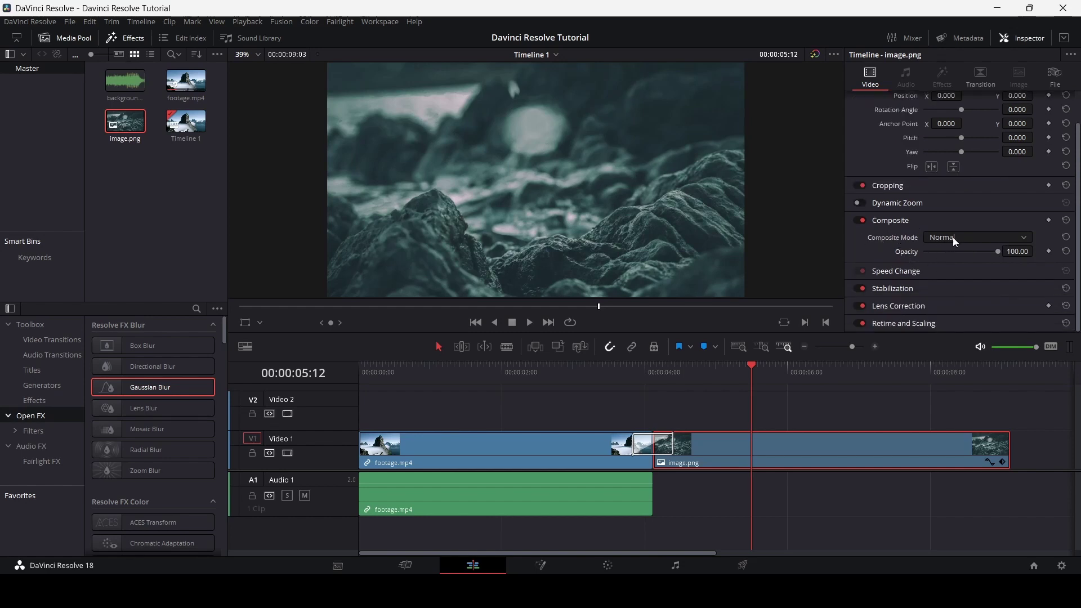
{"action": "left_click", "coordinate": [978, 238]}
{"action": "left_click", "coordinate": [980, 238]}
{"action": "scroll", "coordinate": [1079, 125], "scroll_direction": "up", "scroll_amount": 2}
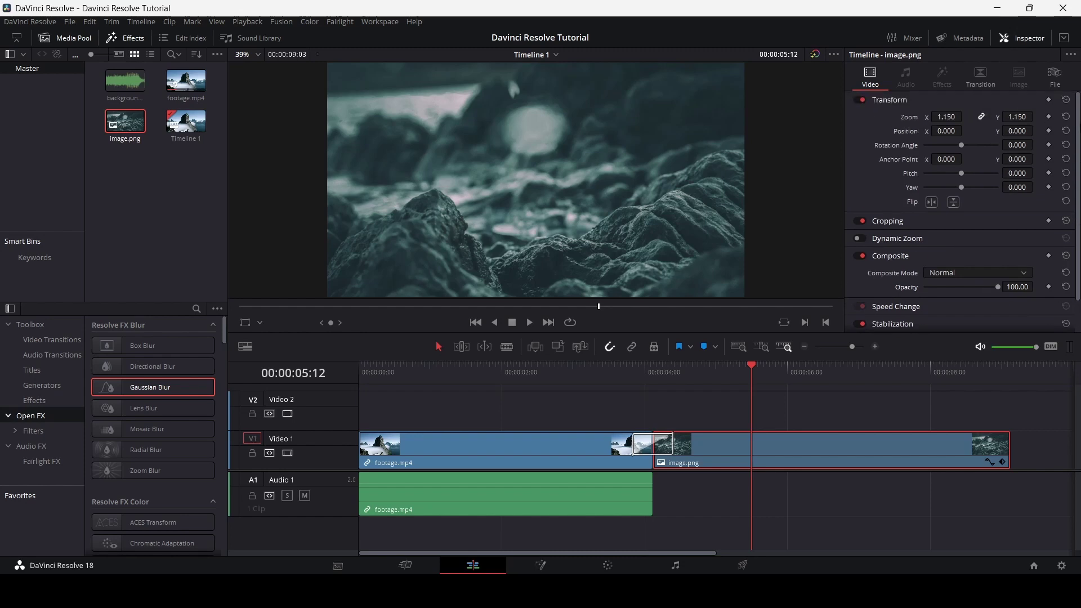
{"action": "scroll", "coordinate": [1078, 127], "scroll_direction": "down", "scroll_amount": 2}
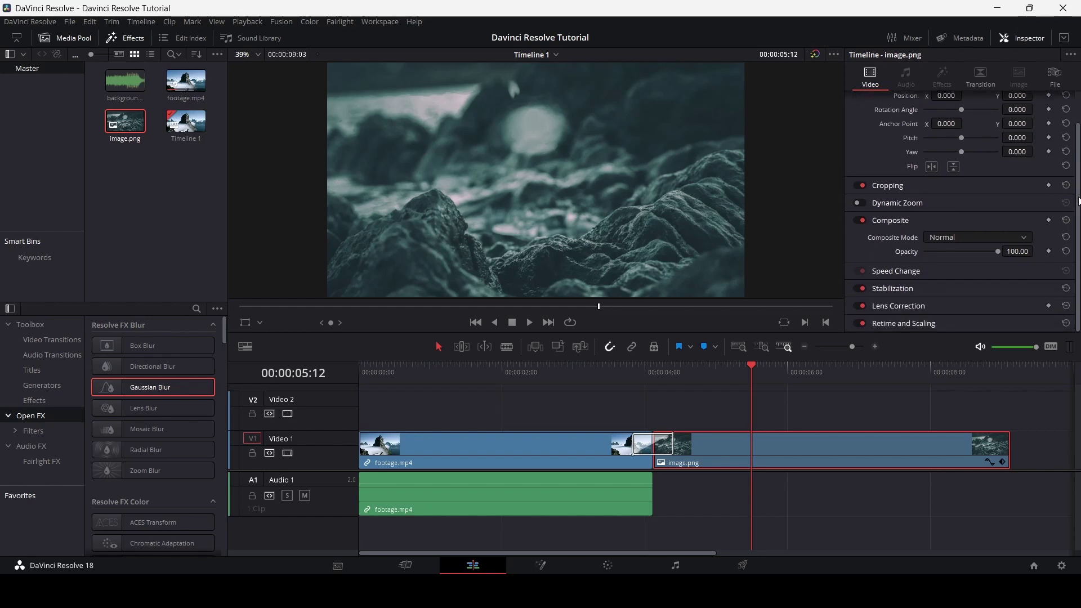
{"action": "scroll", "coordinate": [1077, 134], "scroll_direction": "up", "scroll_amount": 2}
{"action": "scroll", "coordinate": [1077, 134], "scroll_direction": "down", "scroll_amount": 2}
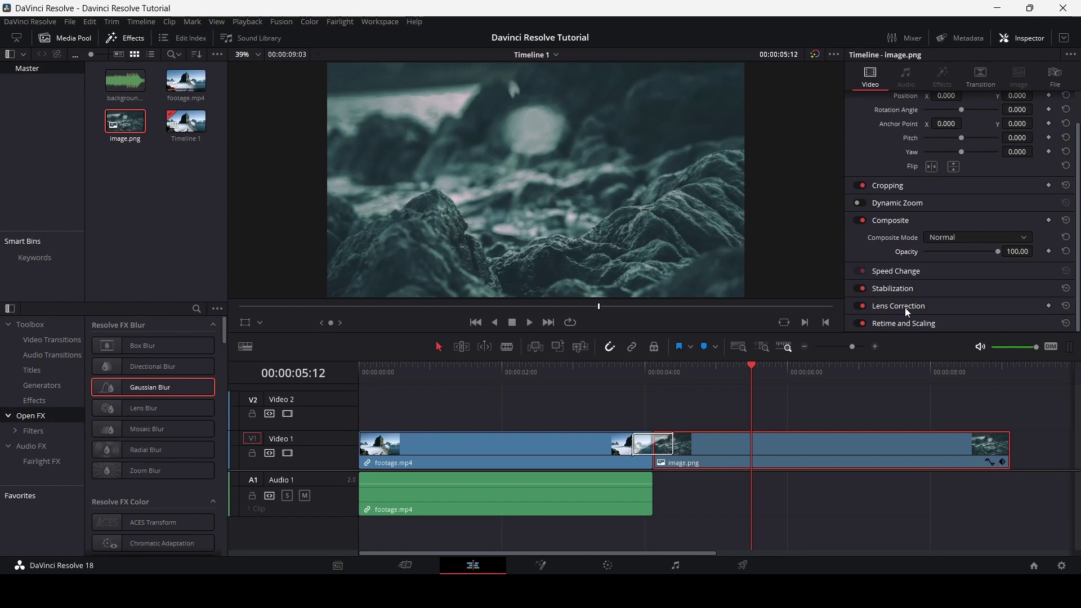
{"action": "scroll", "coordinate": [906, 312], "scroll_direction": "up", "scroll_amount": 1}
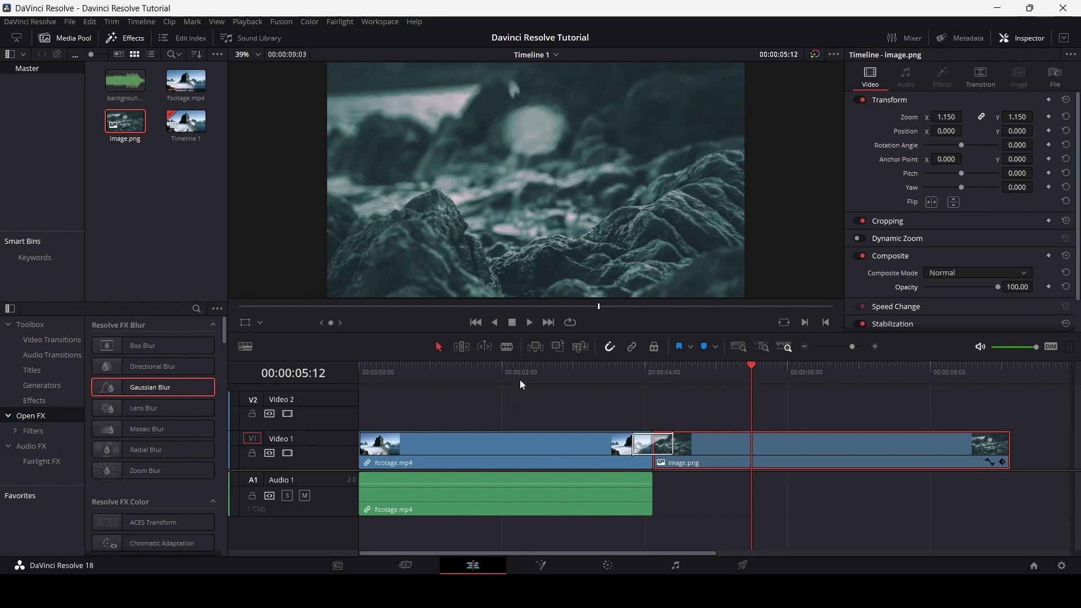
Step: Add a zoom keyframe to footage.mp4 at the start of the timeline and save the project
{"action": "left_click_drag", "start_coordinate": [513, 372], "coordinate": [359, 370]}
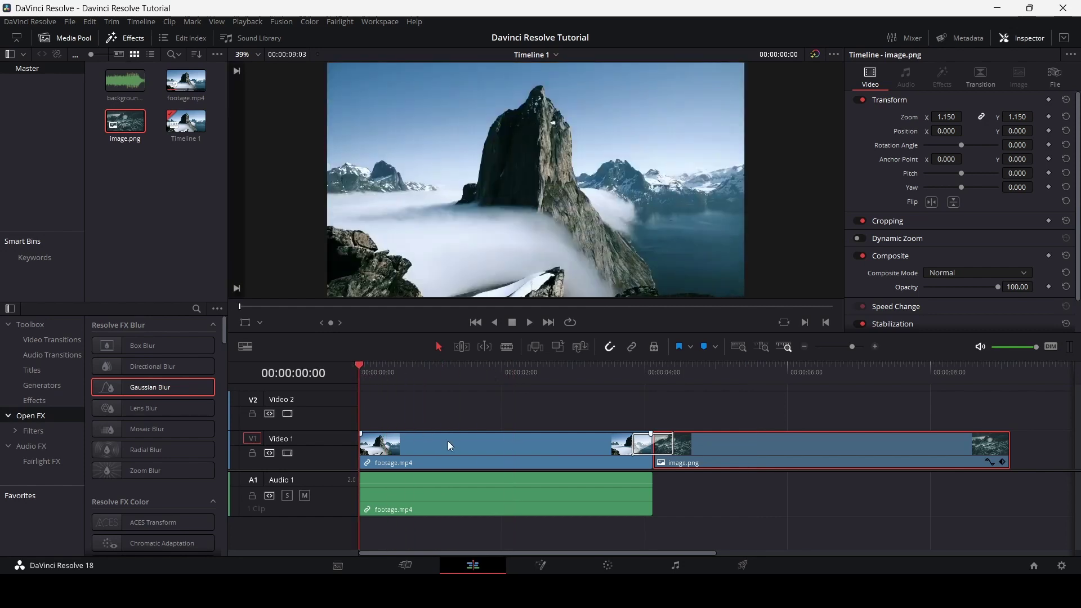
{"action": "left_click", "coordinate": [427, 445]}
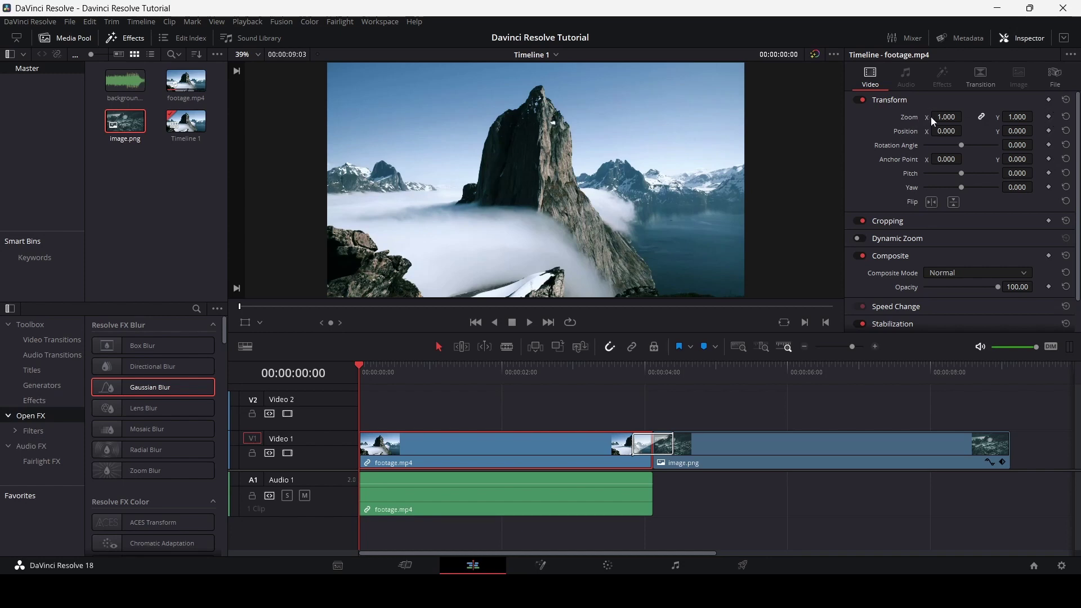
{"action": "left_click", "coordinate": [1049, 117]}
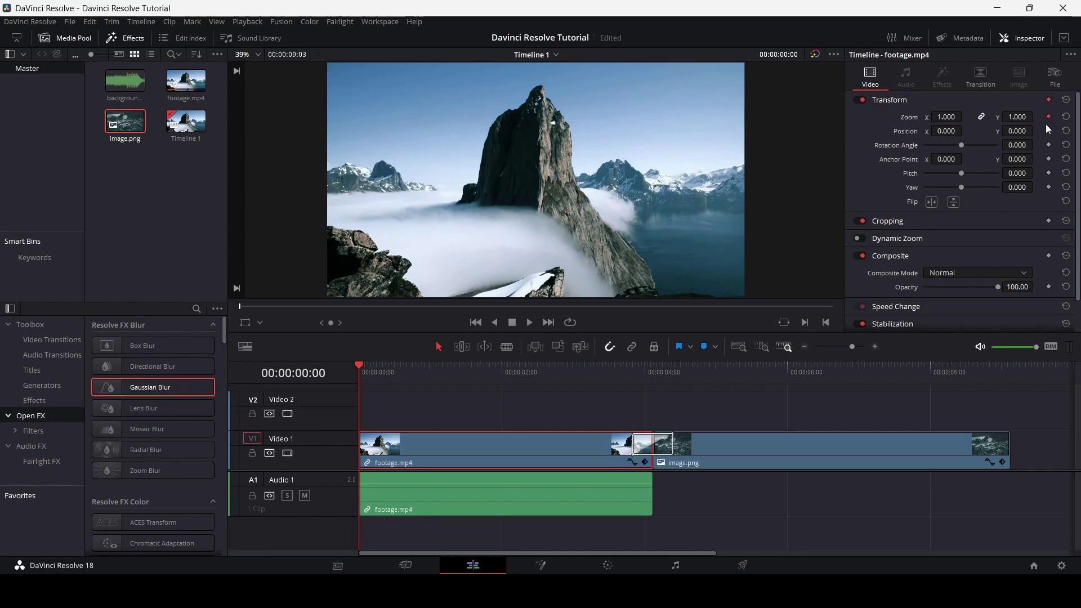
{"action": "key", "text": "ctrl+s"}
Step: Set footage.mp4's zoom to 1.5 at 00:00:03:20 and step between its two zoom keyframes
{"action": "left_click_drag", "start_coordinate": [360, 366], "coordinate": [632, 370]}
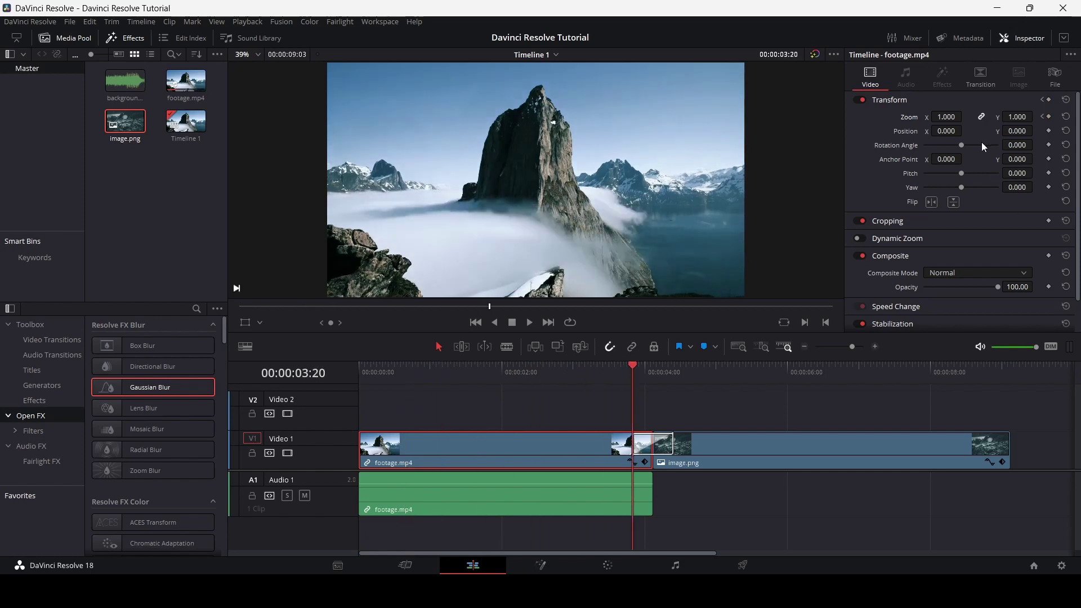
{"action": "left_click", "coordinate": [946, 116]}
{"action": "type", "text": "1.5"}
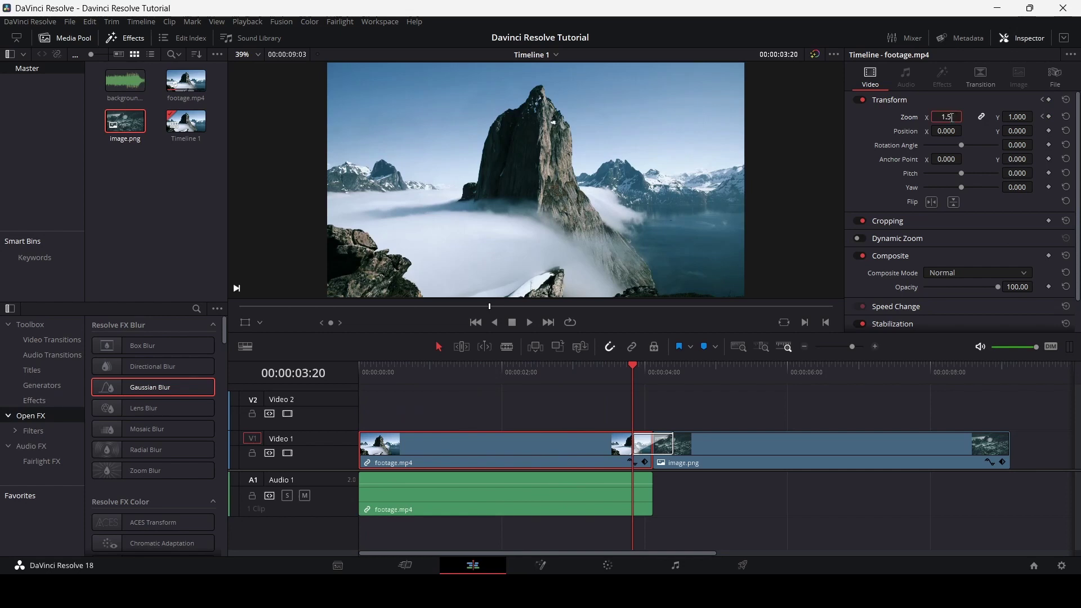
{"action": "key", "text": "Return"}
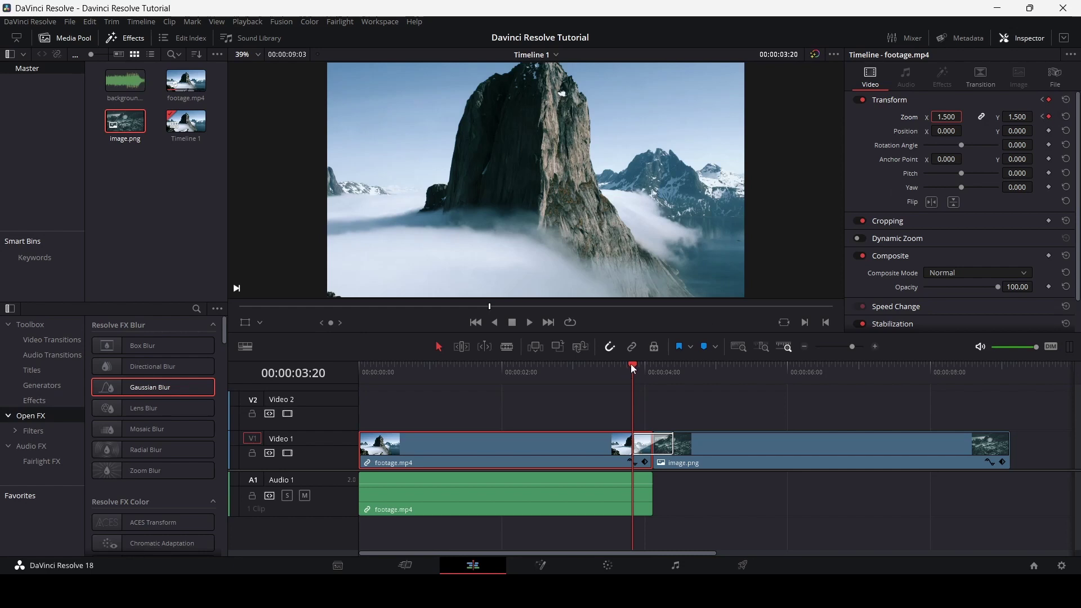
{"action": "left_click", "coordinate": [1042, 117]}
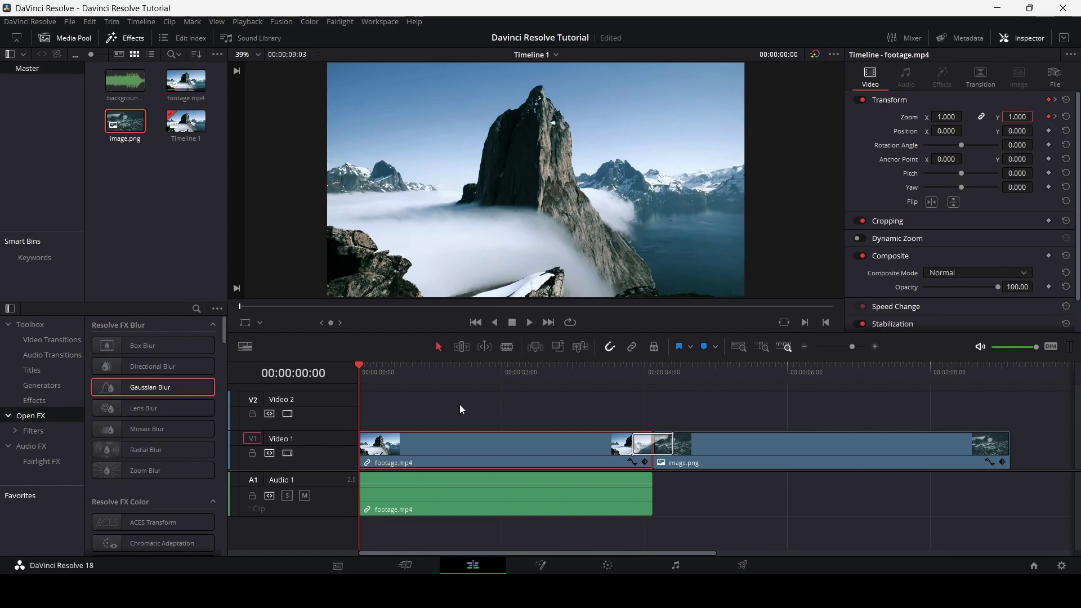
{"action": "left_click", "coordinate": [1055, 117]}
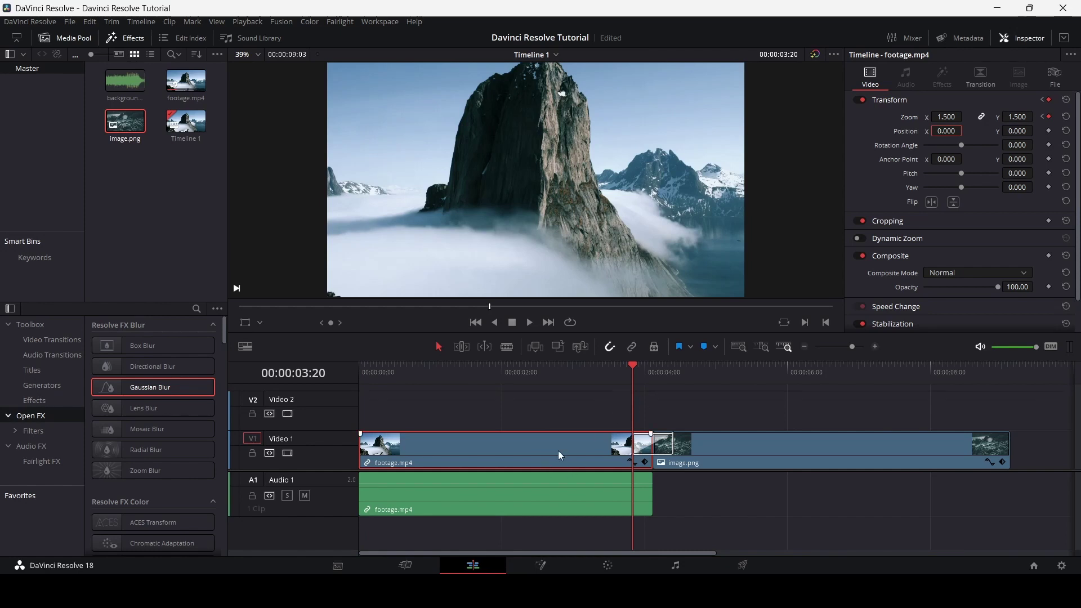
Step: Show the Zoom X keyframe curve of footage.mp4 in the timeline and enlarge the video track area
{"action": "scroll", "coordinate": [558, 451], "scroll_direction": "up", "scroll_amount": 2}
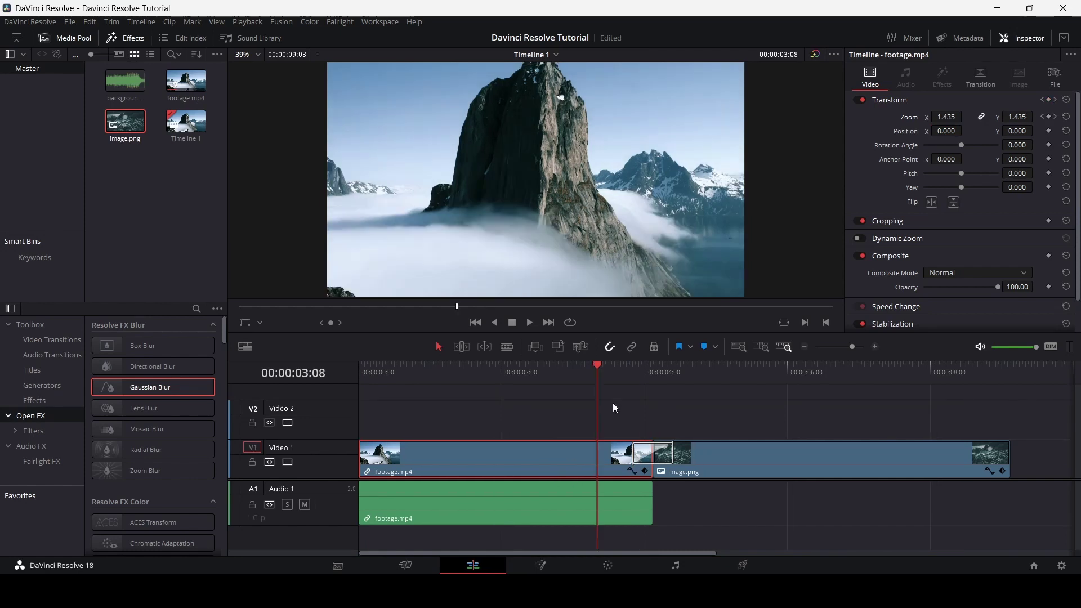
{"action": "left_click", "coordinate": [632, 471]}
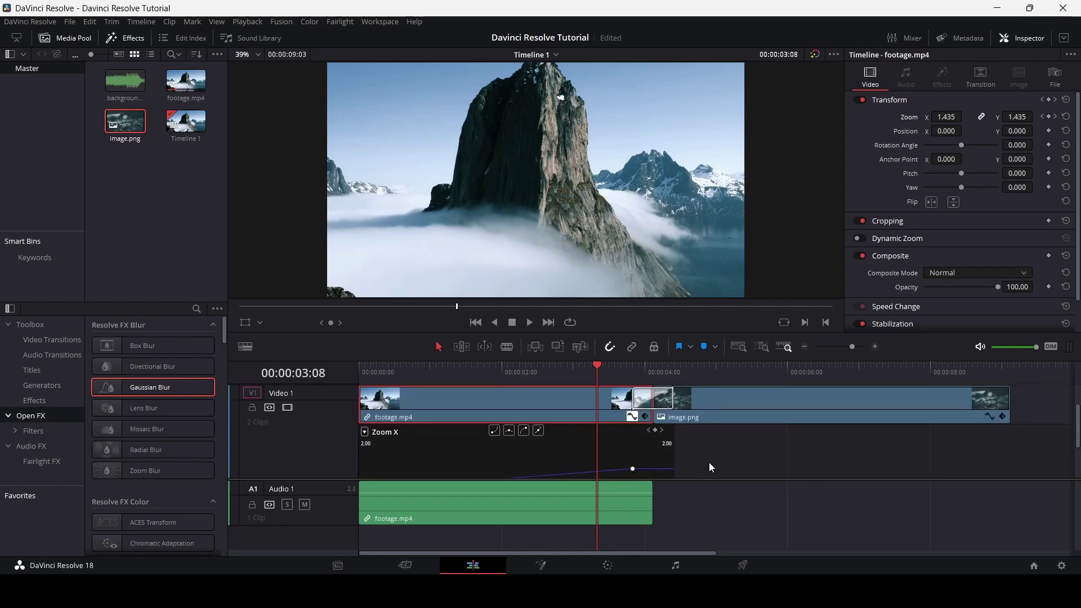
{"action": "scroll", "coordinate": [710, 466], "scroll_direction": "down", "scroll_amount": 3}
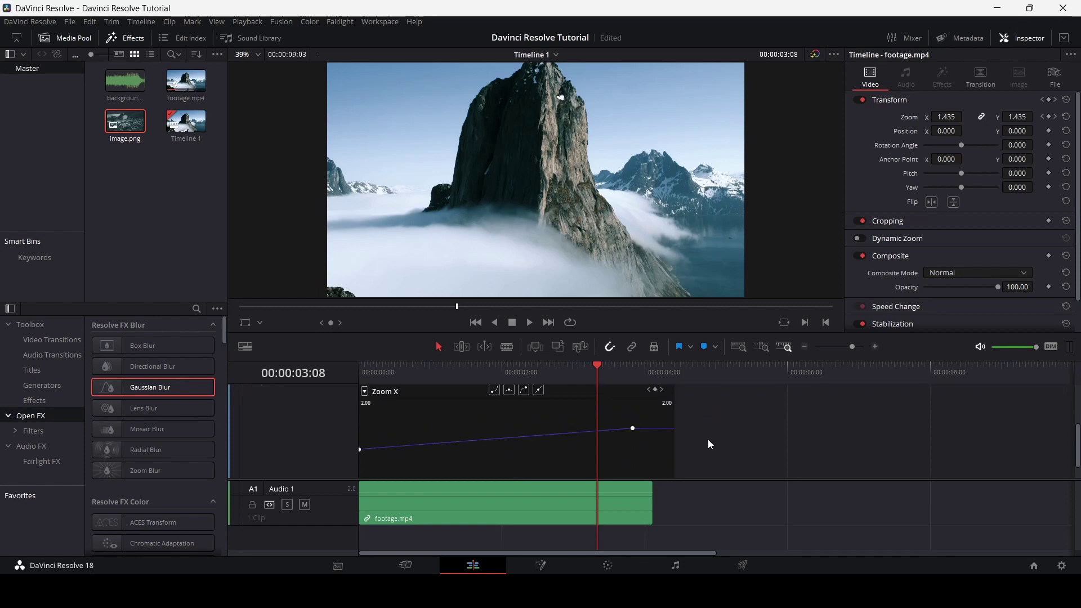
{"action": "scroll", "coordinate": [707, 439], "scroll_direction": "up", "scroll_amount": 1}
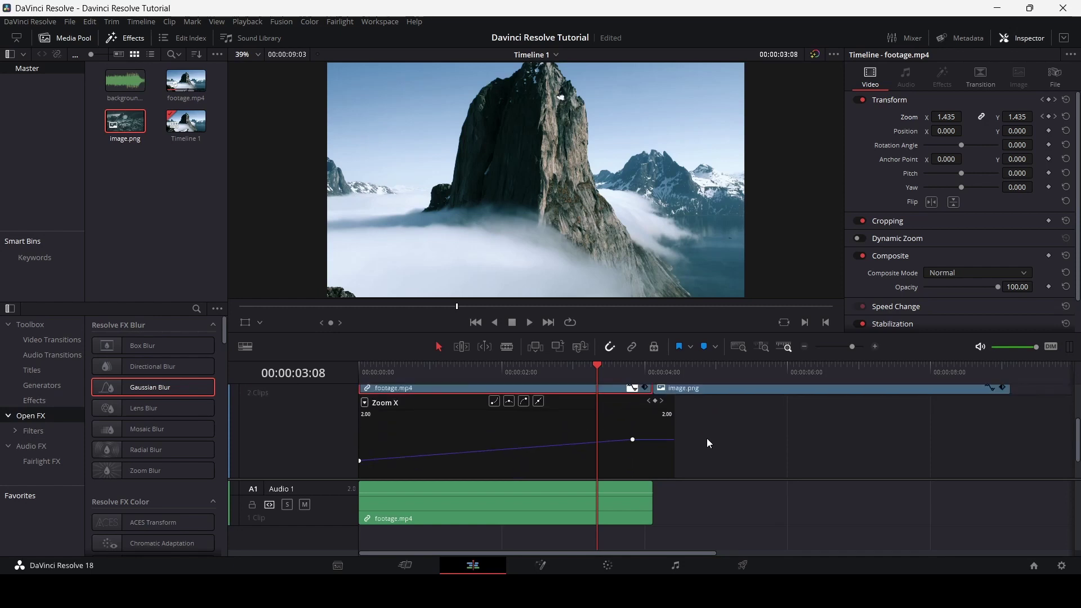
{"action": "left_click_drag", "start_coordinate": [326, 479], "coordinate": [326, 512]}
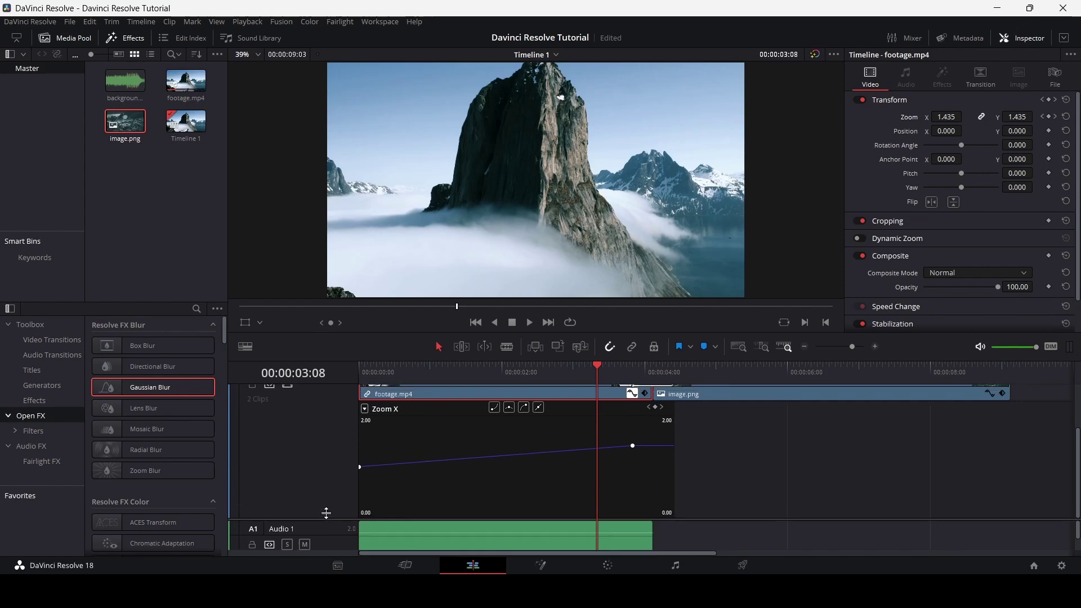
{"action": "scroll", "coordinate": [754, 467], "scroll_direction": "up", "scroll_amount": 2}
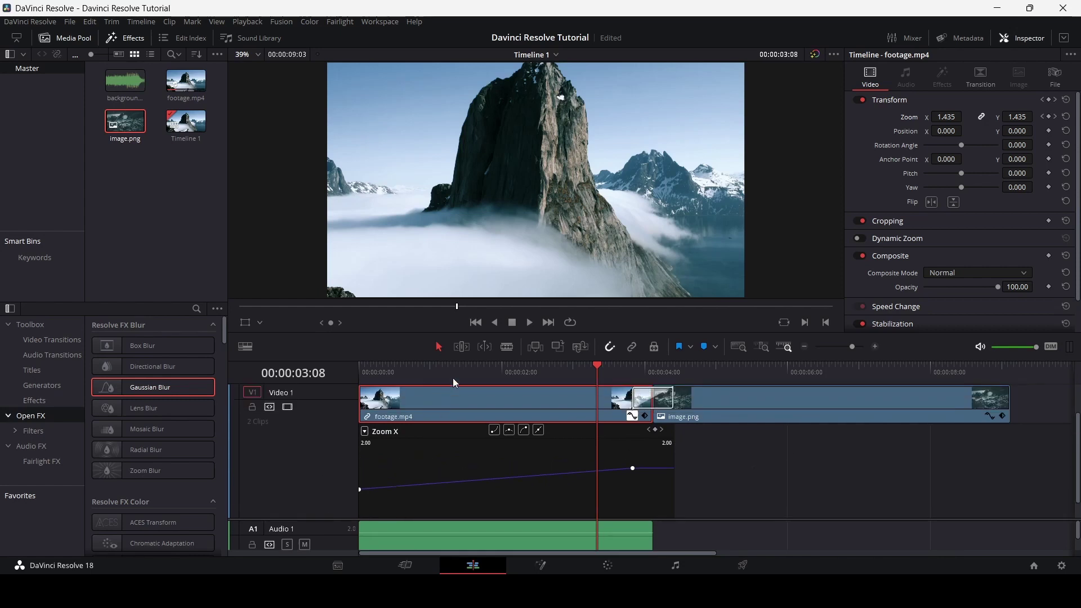
Step: Return the playhead to the timeline start and view the list of parameters available for the keyframe curve
{"action": "left_click_drag", "start_coordinate": [452, 373], "coordinate": [356, 375]}
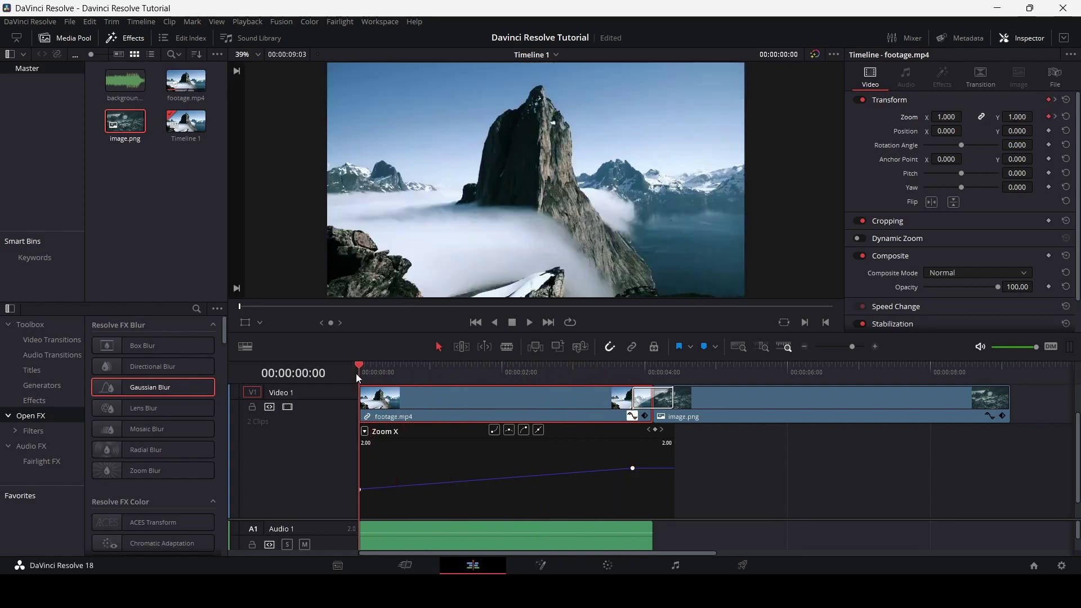
{"action": "left_click", "coordinate": [364, 432]}
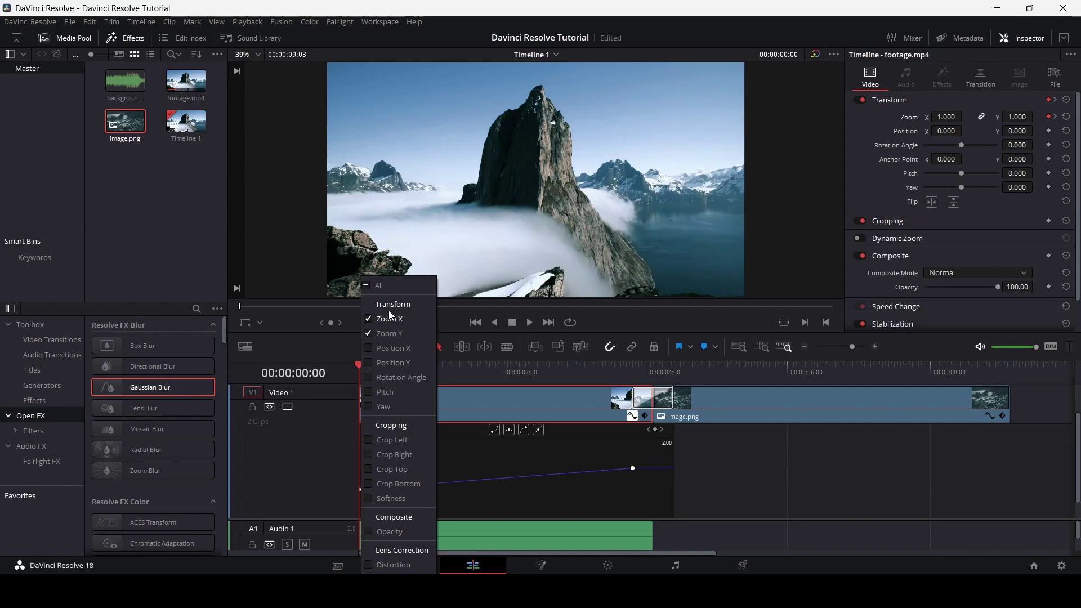
{"action": "left_click", "coordinate": [329, 466]}
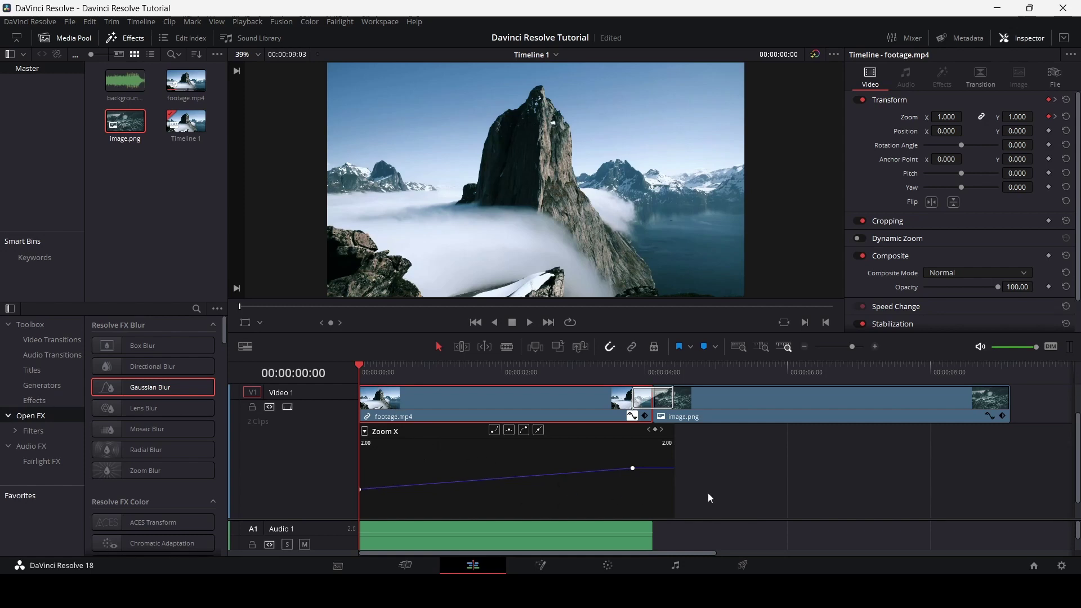
Step: Try moving the second Zoom X keyframe, undo the move, and smooth the curve into that keyframe with a longer handle
{"action": "left_click_drag", "start_coordinate": [633, 468], "coordinate": [613, 523]}
{"action": "key", "text": "ctrl+z"}
{"action": "left_click", "coordinate": [633, 468]}
{"action": "left_click", "coordinate": [524, 431]}
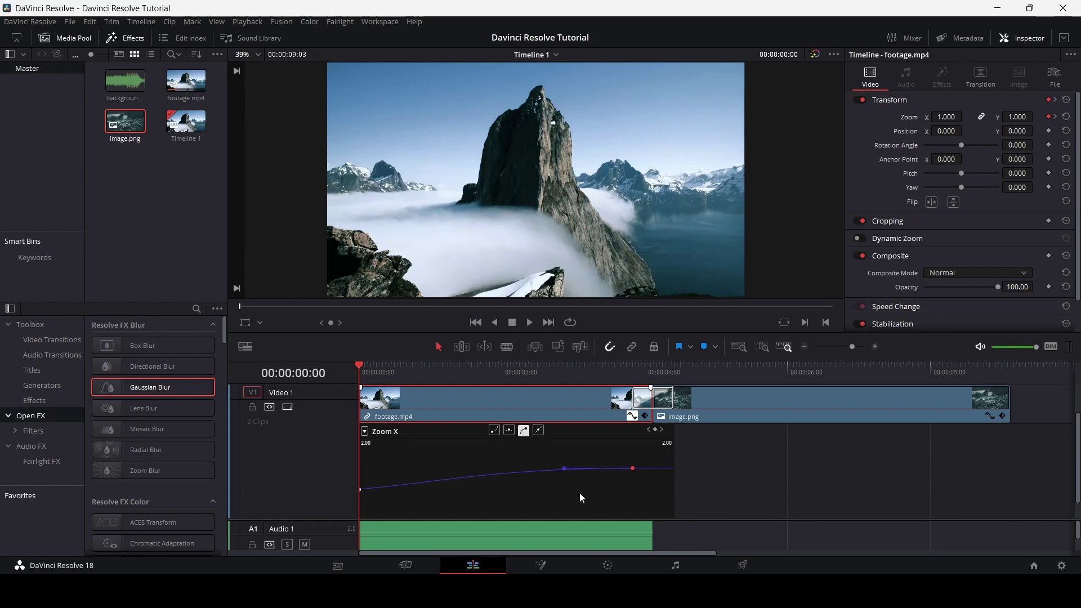
{"action": "left_click_drag", "start_coordinate": [564, 468], "coordinate": [537, 470]}
Step: Play the timeline from the start to preview the smoothed zoom, and return the playhead to the beginning
{"action": "key", "text": "space"}
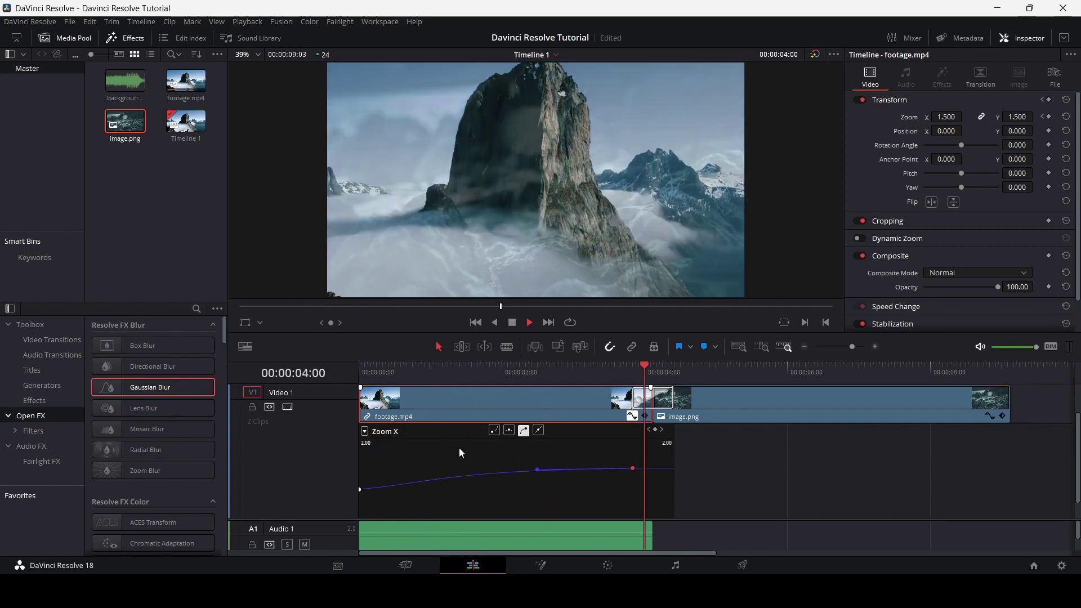
{"action": "key", "text": "space"}
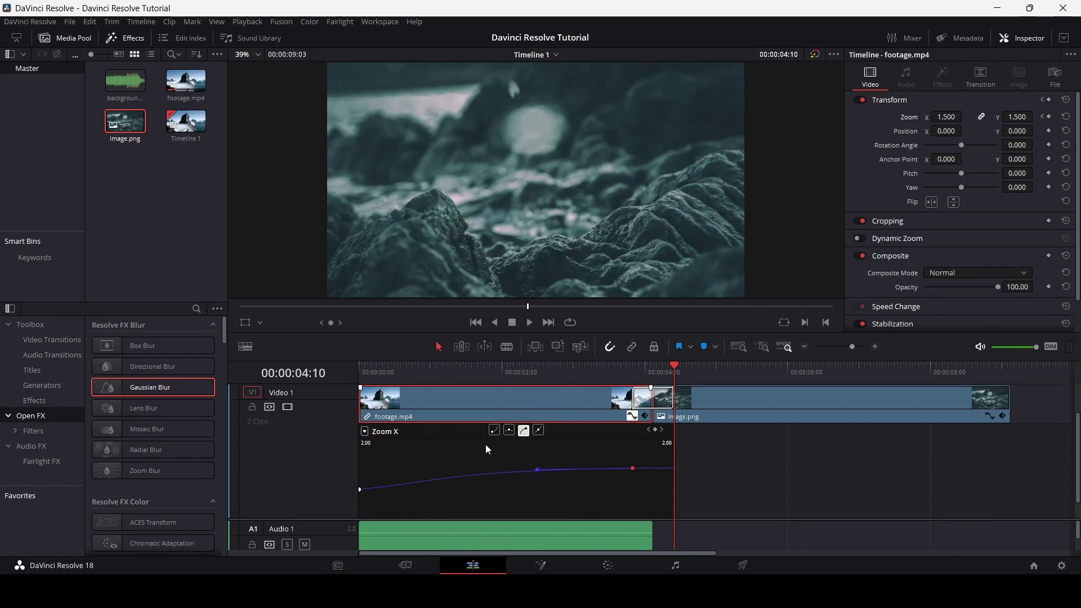
{"action": "key", "text": "Home"}
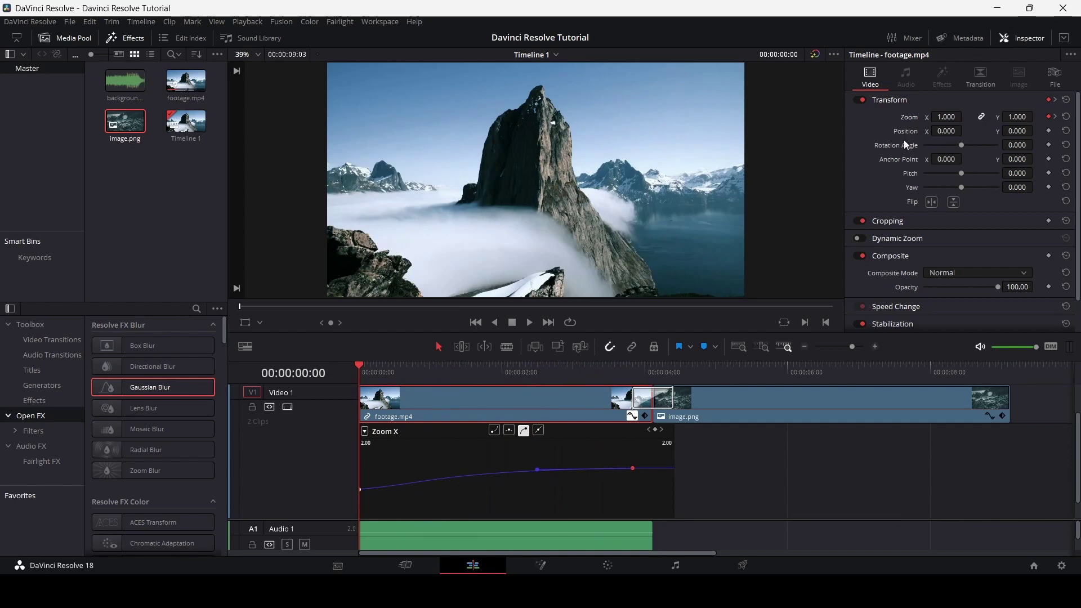
Step: Animate footage.mp4's position with a keyframe at 00:00:00:12 and position X 54 at 00:00:01:00
{"action": "left_click", "coordinate": [394, 371]}
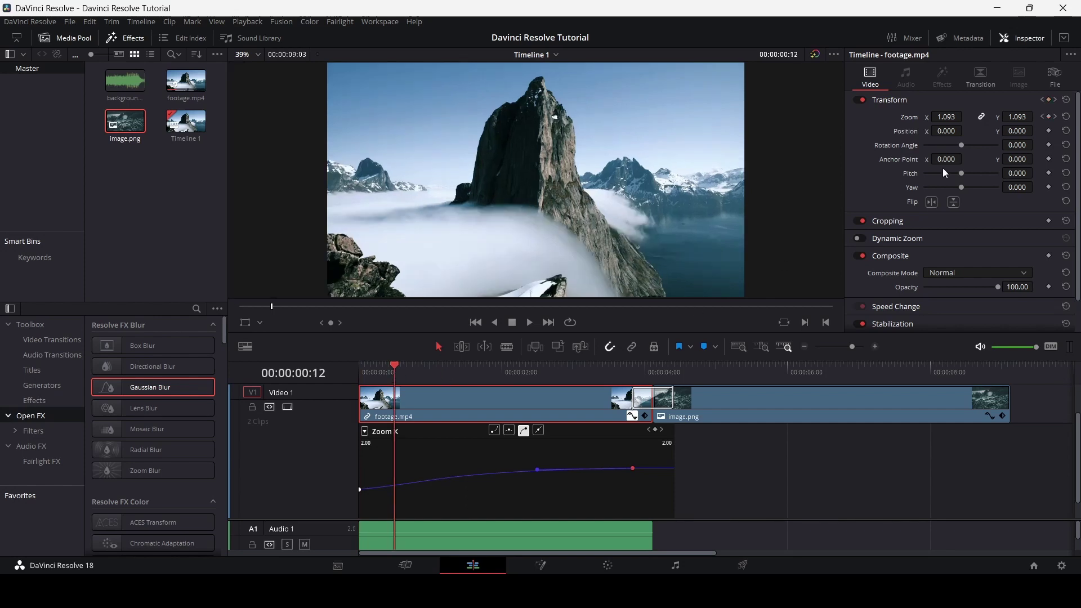
{"action": "left_click", "coordinate": [1048, 131]}
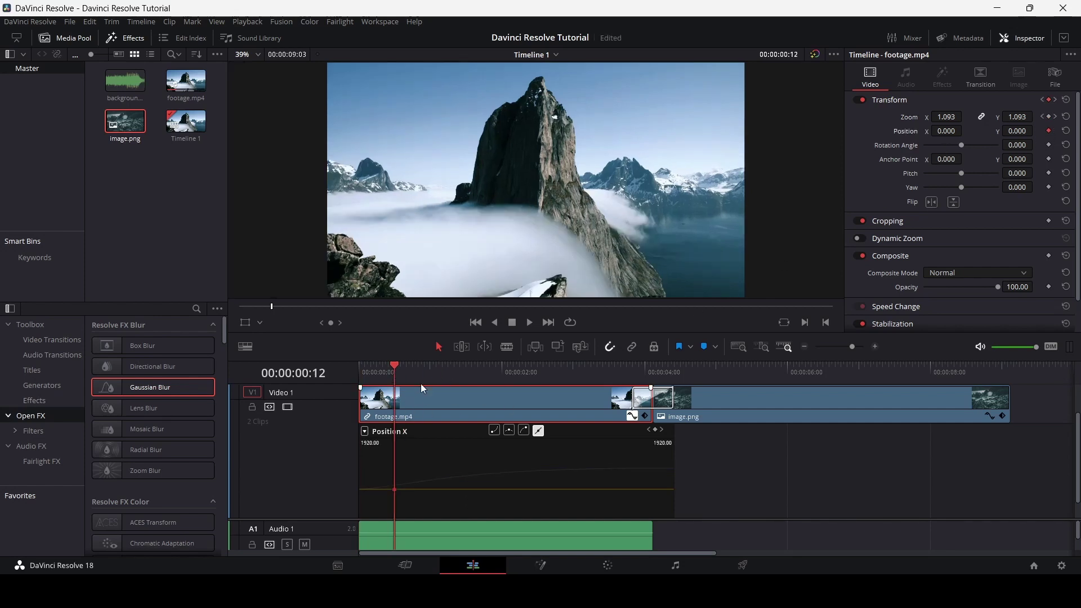
{"action": "left_click", "coordinate": [426, 365]}
{"action": "left_click_drag", "start_coordinate": [426, 363], "coordinate": [430, 364]}
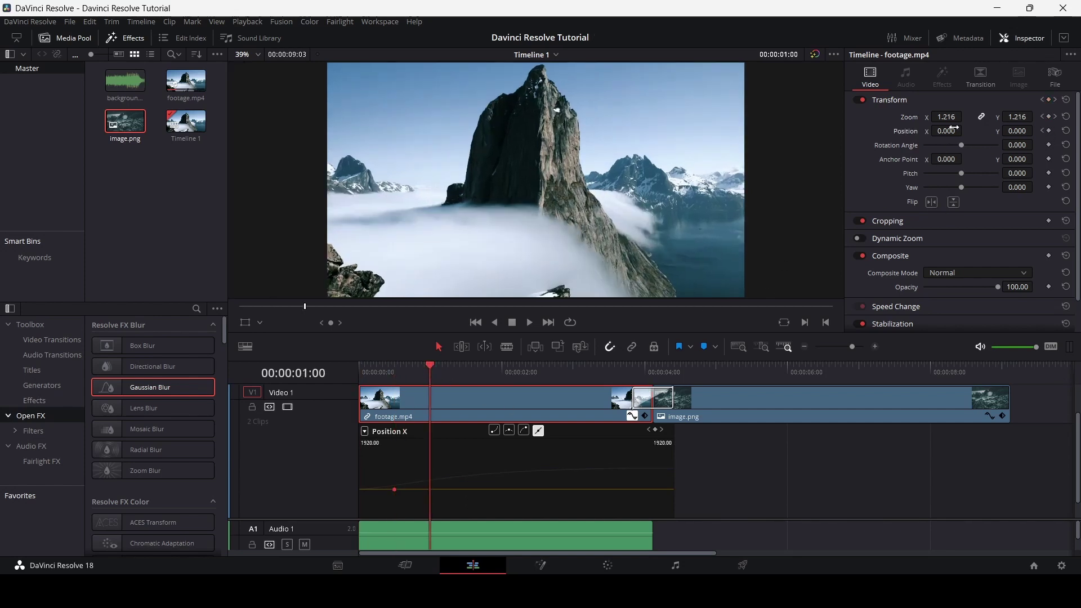
{"action": "left_click_drag", "start_coordinate": [962, 131], "coordinate": [990, 130]}
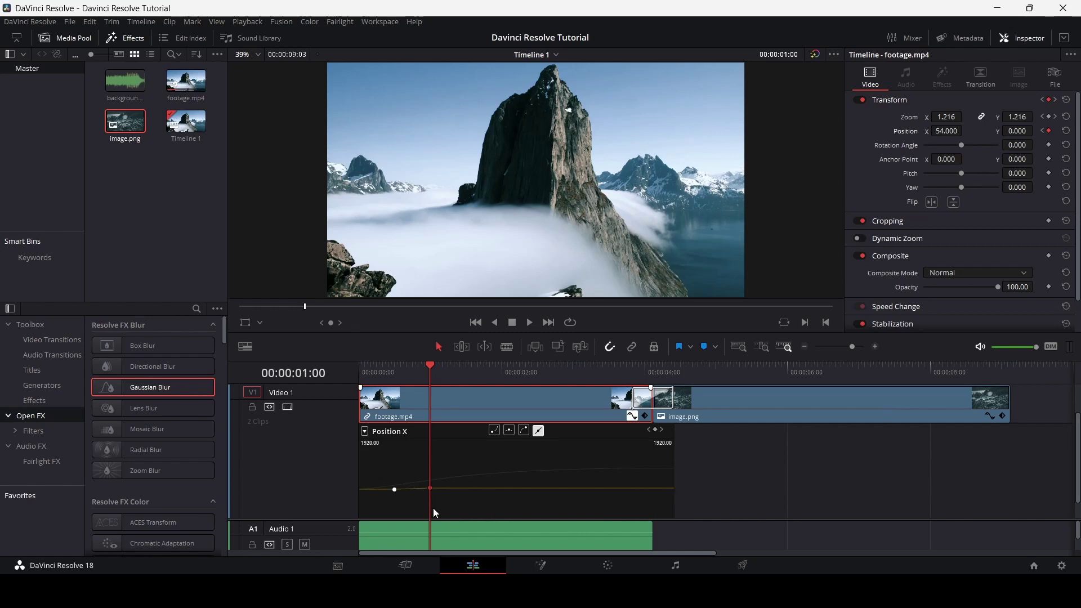
Step: Switch footage.mp4's keyframe curve to Zoom X and back to Position X to compare the two curves
{"action": "left_click", "coordinate": [365, 431]}
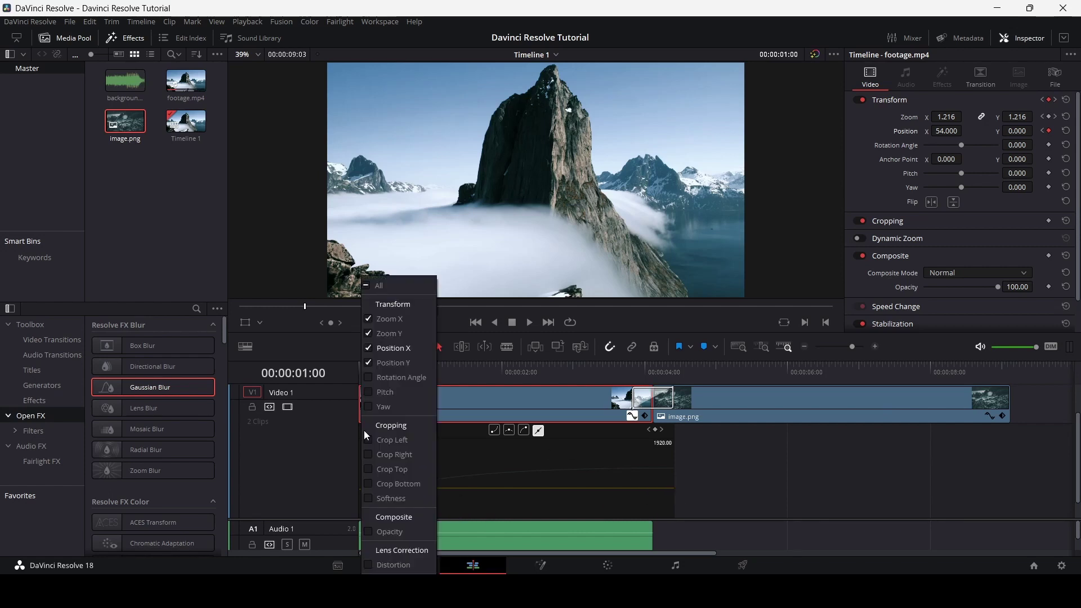
{"action": "left_click", "coordinate": [390, 319]}
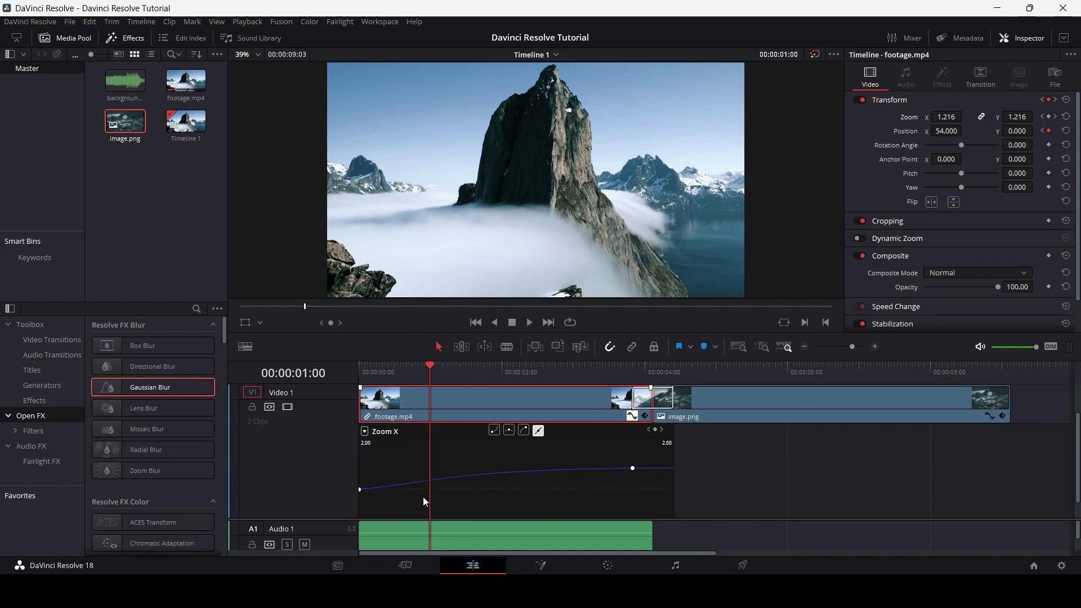
{"action": "left_click", "coordinate": [365, 432]}
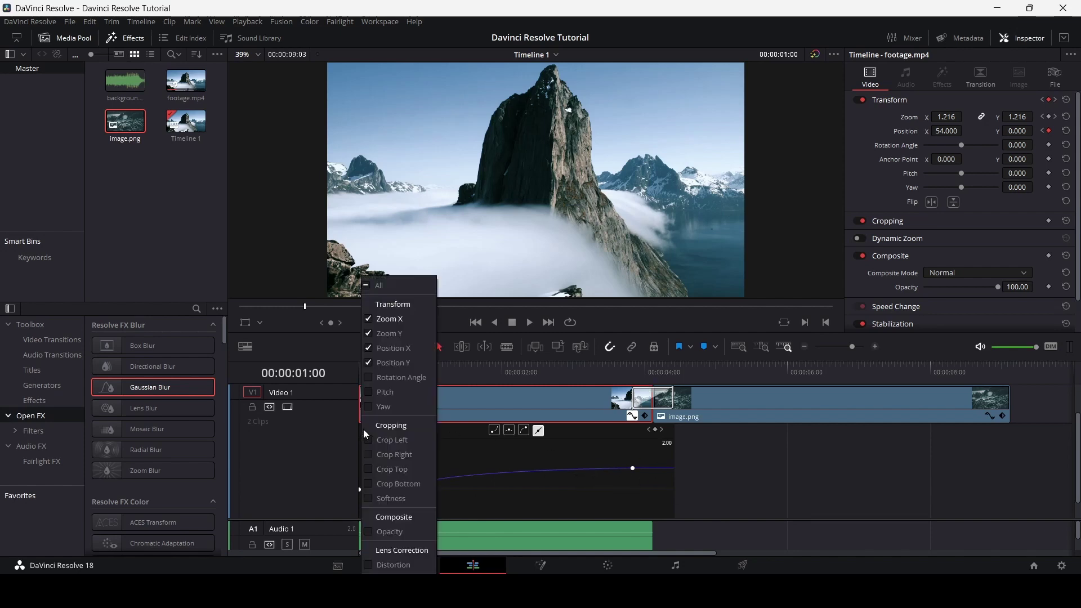
{"action": "left_click", "coordinate": [401, 350]}
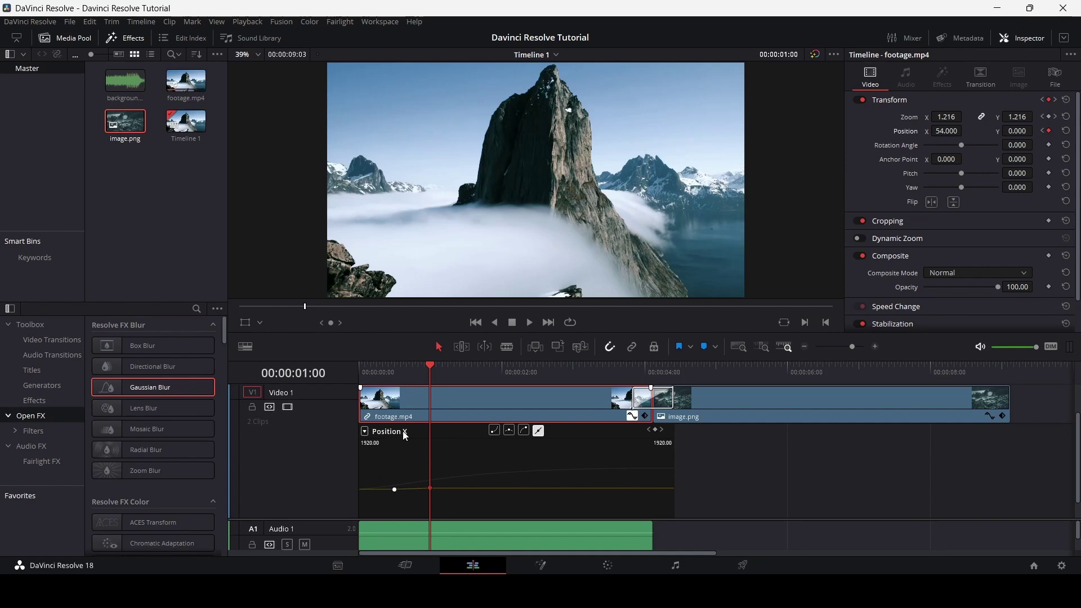
Step: Delete both Position X keyframes from footage.mp4's curve
{"action": "mouse_move", "coordinate": [430, 487]}
{"action": "left_click_drag", "start_coordinate": [430, 488], "coordinate": [387, 481]}
{"action": "left_click", "coordinate": [377, 375]}
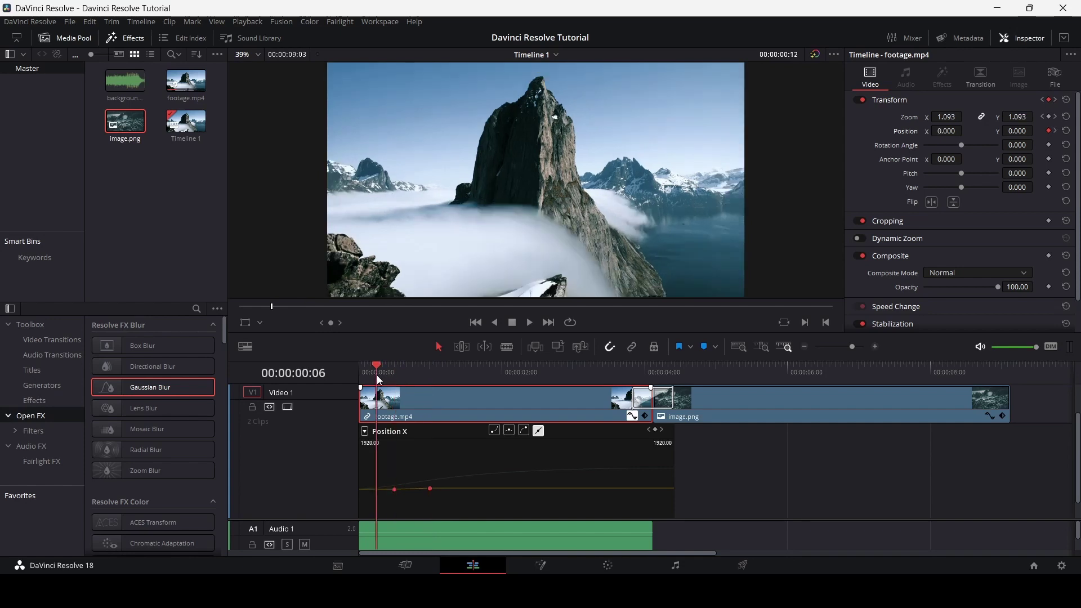
{"action": "left_click_drag", "start_coordinate": [377, 376], "coordinate": [373, 375]}
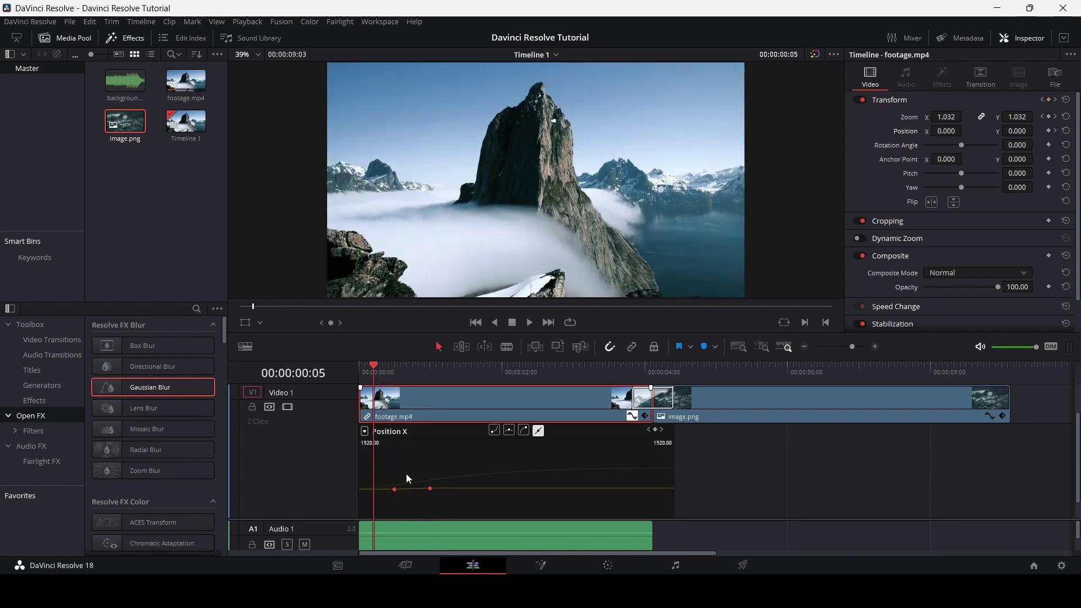
{"action": "key", "text": "Delete"}
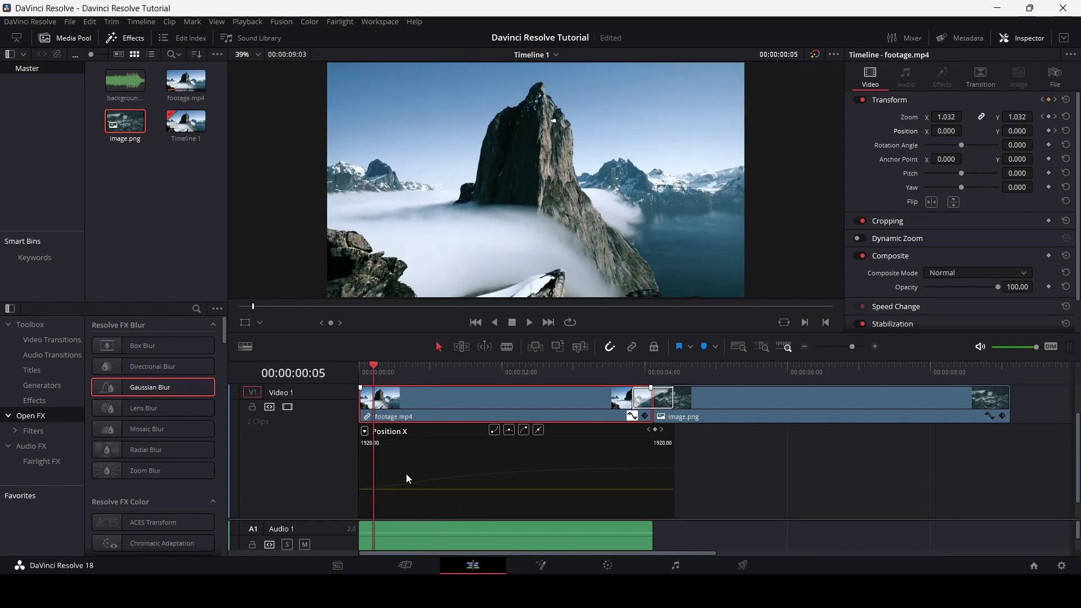
Step: Return the playhead to the timeline start and close footage.mp4's keyframe curve so both video tracks are in view
{"action": "left_click_drag", "start_coordinate": [389, 368], "coordinate": [359, 370]}
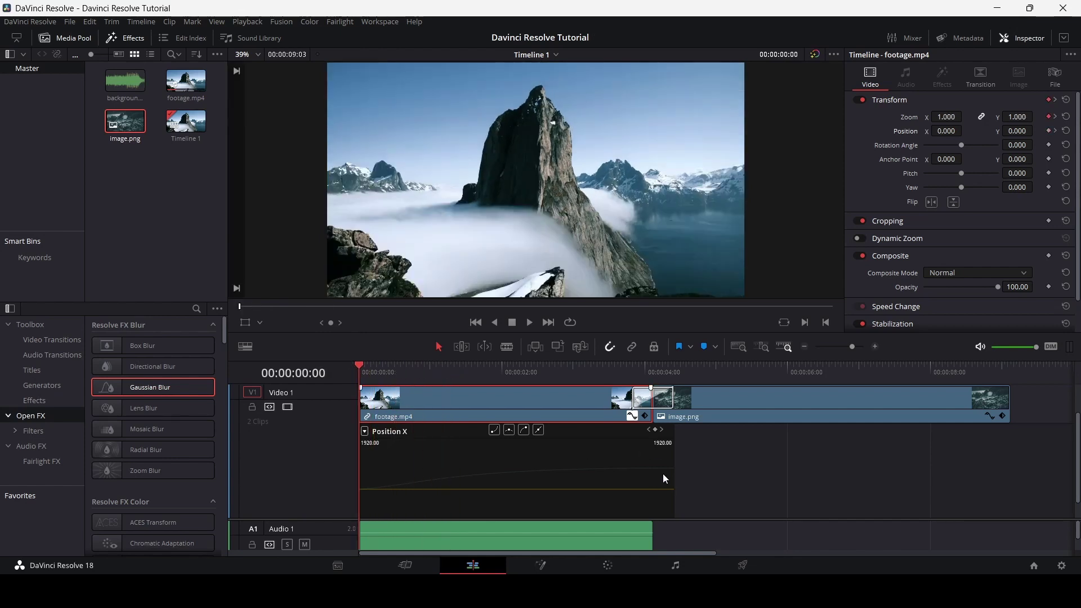
{"action": "left_click", "coordinate": [632, 415]}
{"action": "left_click_drag", "start_coordinate": [334, 520], "coordinate": [331, 478]}
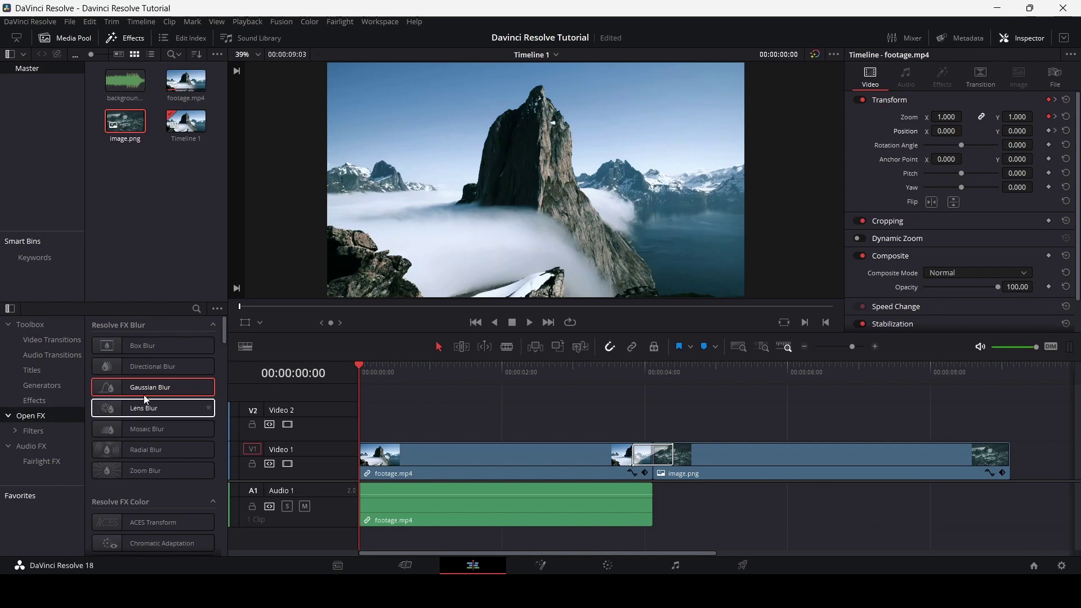
Step: Add a Text title on Video 2 from about 00:00:00:13 to 00:00:06:00, and trim image.png's end to about 00:00:06:14
{"action": "left_click", "coordinate": [47, 373]}
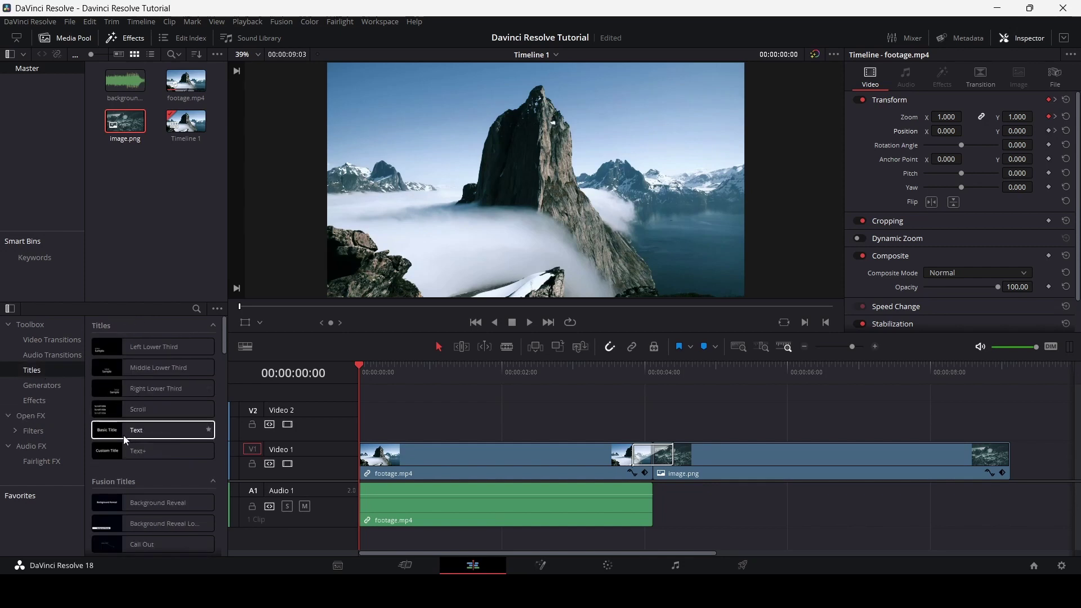
{"action": "left_click_drag", "start_coordinate": [123, 434], "coordinate": [482, 427]}
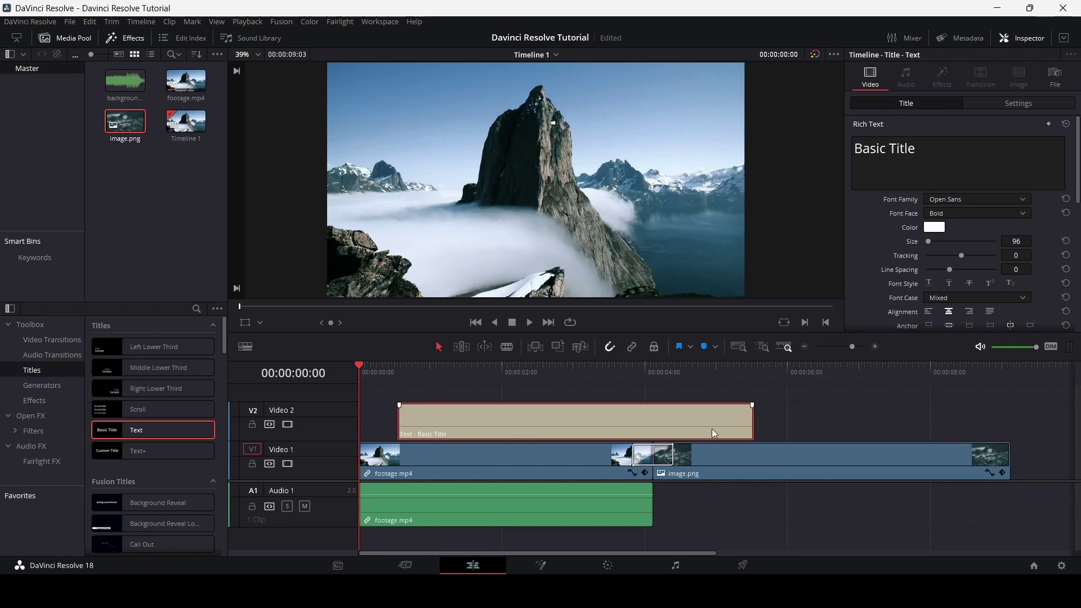
{"action": "left_click_drag", "start_coordinate": [749, 423], "coordinate": [785, 419]}
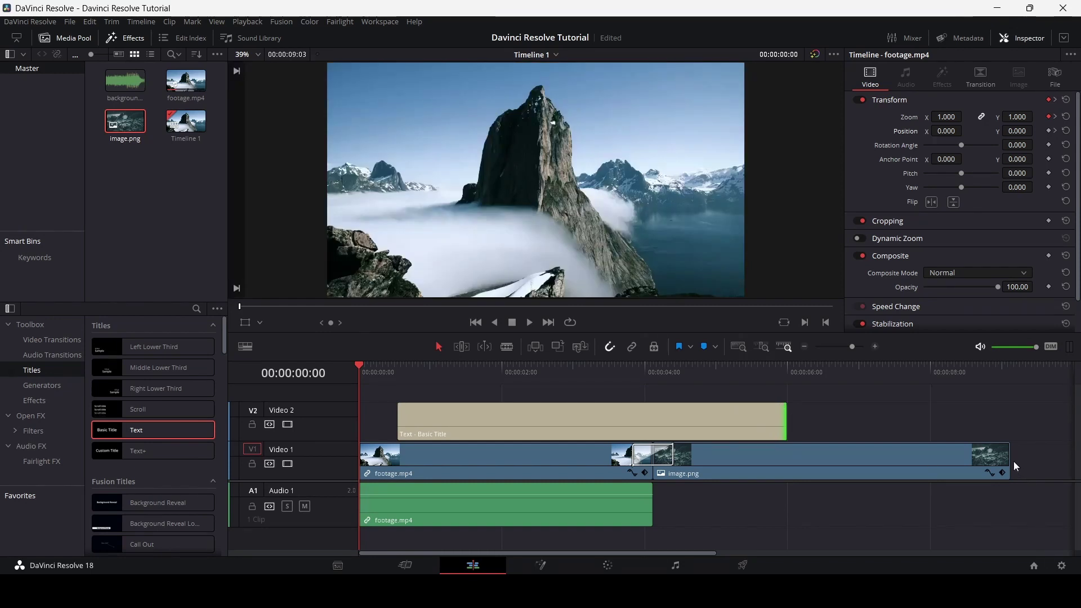
{"action": "left_click_drag", "start_coordinate": [1008, 460], "coordinate": [827, 460]}
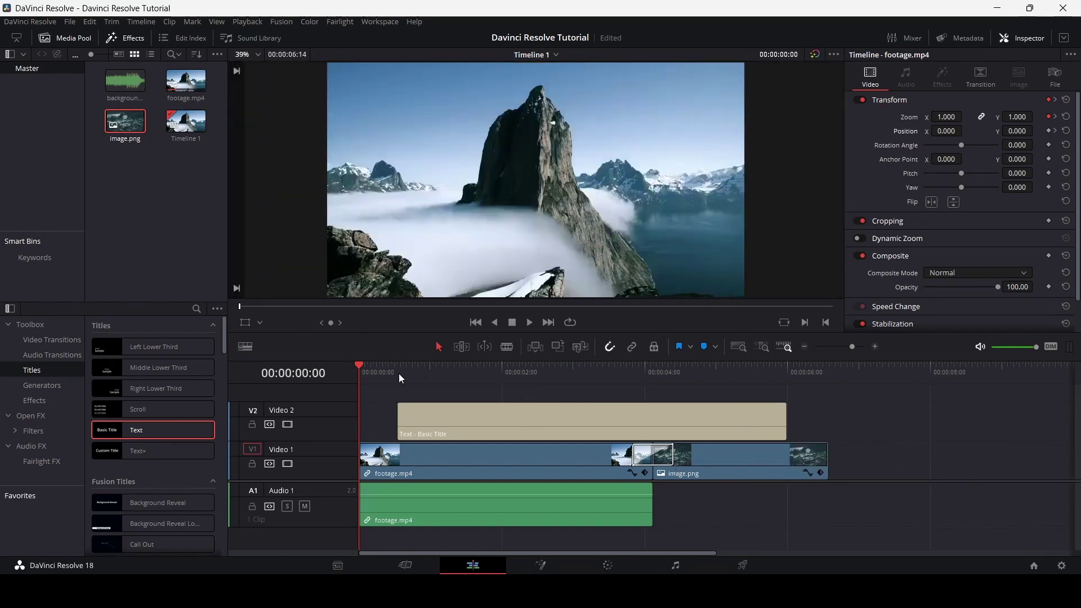
Step: Move the playhead to 00:00:02:13 over the title and replace the title's wording with "Text"
{"action": "left_click_drag", "start_coordinate": [397, 372], "coordinate": [539, 371]}
{"action": "left_click", "coordinate": [555, 410]}
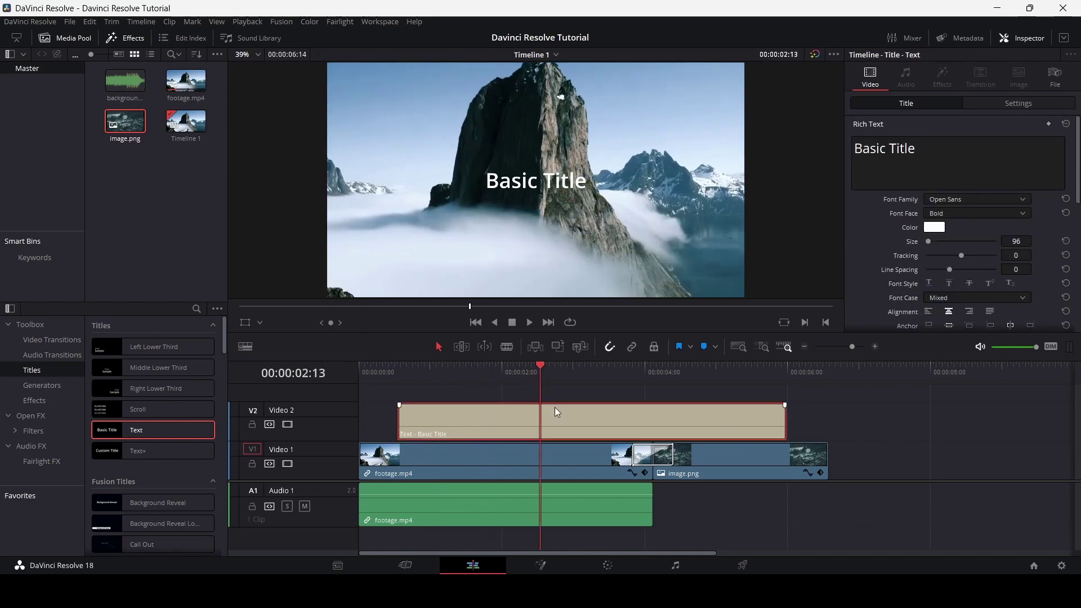
{"action": "left_click", "coordinate": [917, 160]}
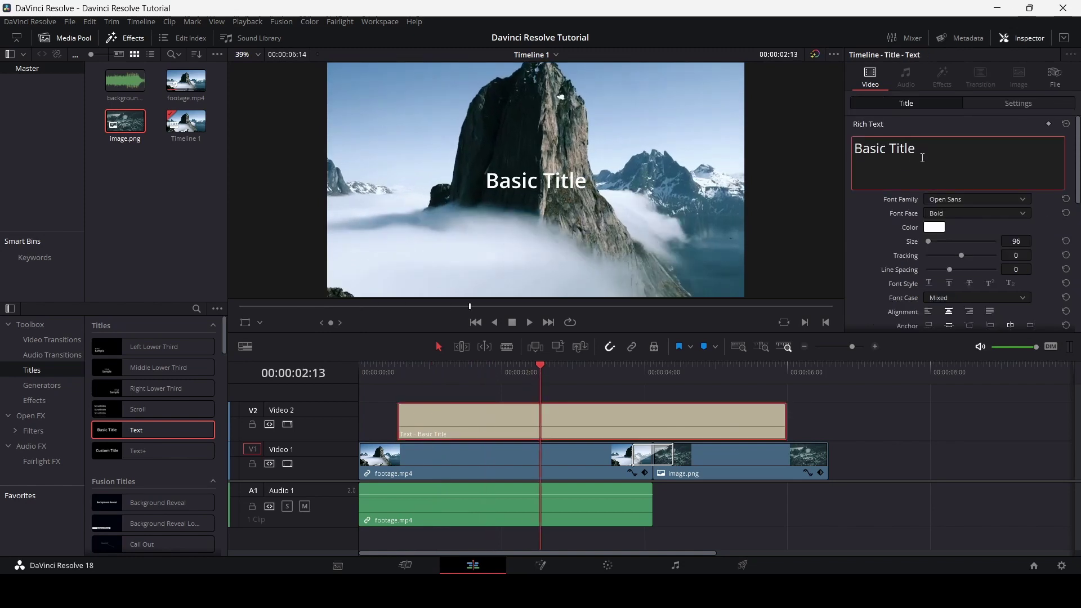
{"action": "left_click_drag", "start_coordinate": [923, 155], "coordinate": [854, 148]}
{"action": "type", "text": "Text"}
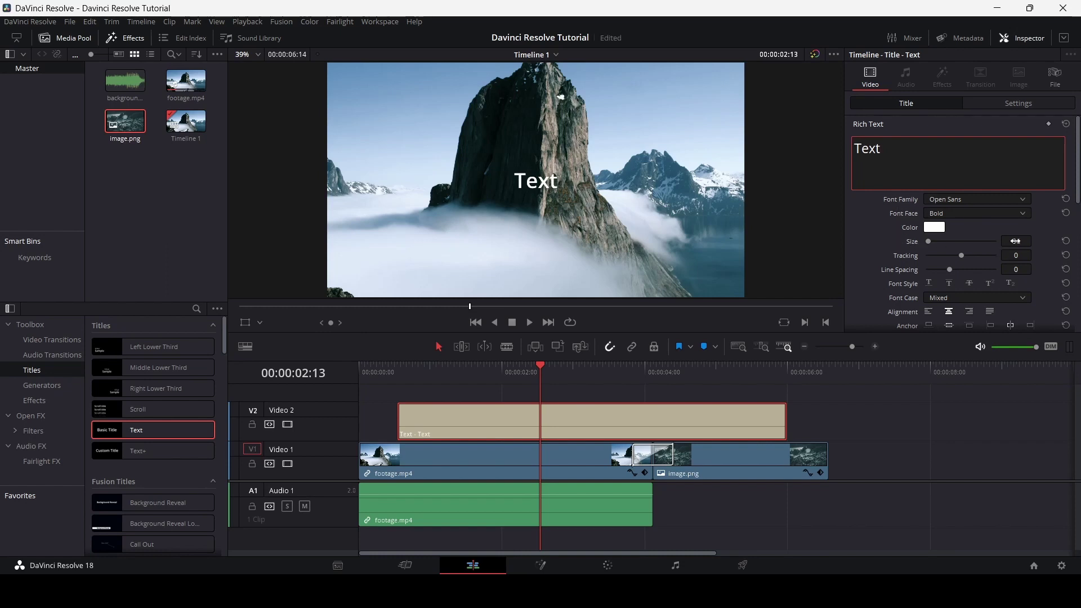
Step: Set the title's size to 224 and its font case to All Caps
{"action": "left_click_drag", "start_coordinate": [1015, 241], "coordinate": [1041, 241]}
{"action": "scroll", "coordinate": [901, 247], "scroll_direction": "down", "scroll_amount": 2}
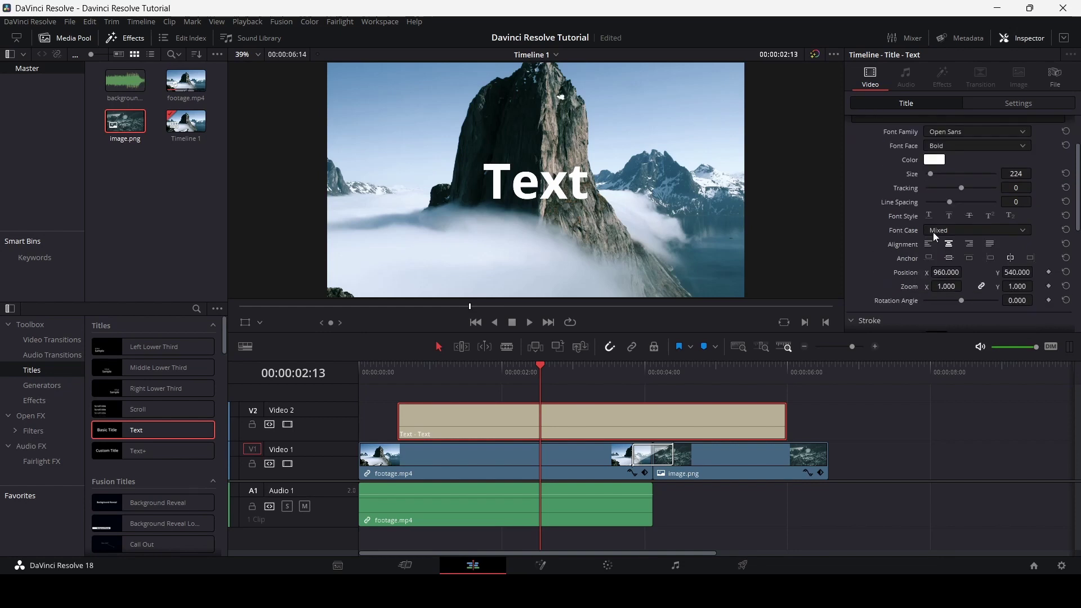
{"action": "left_click", "coordinate": [935, 231]}
{"action": "left_click", "coordinate": [951, 254]}
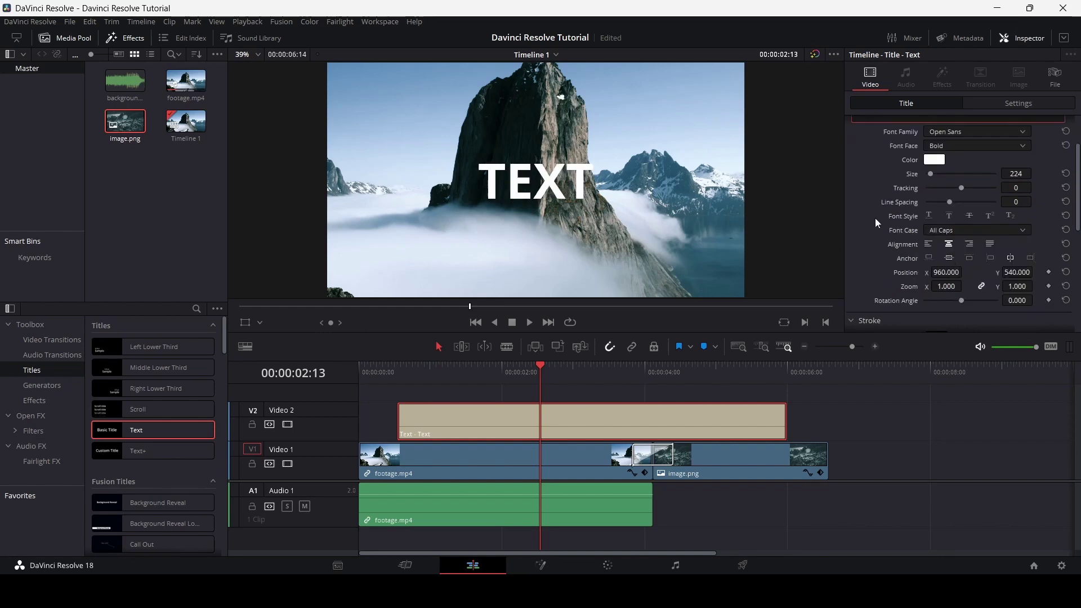
Step: Set the X offset of the title's drop shadow to 50
{"action": "scroll", "coordinate": [874, 218], "scroll_direction": "down", "scroll_amount": 4}
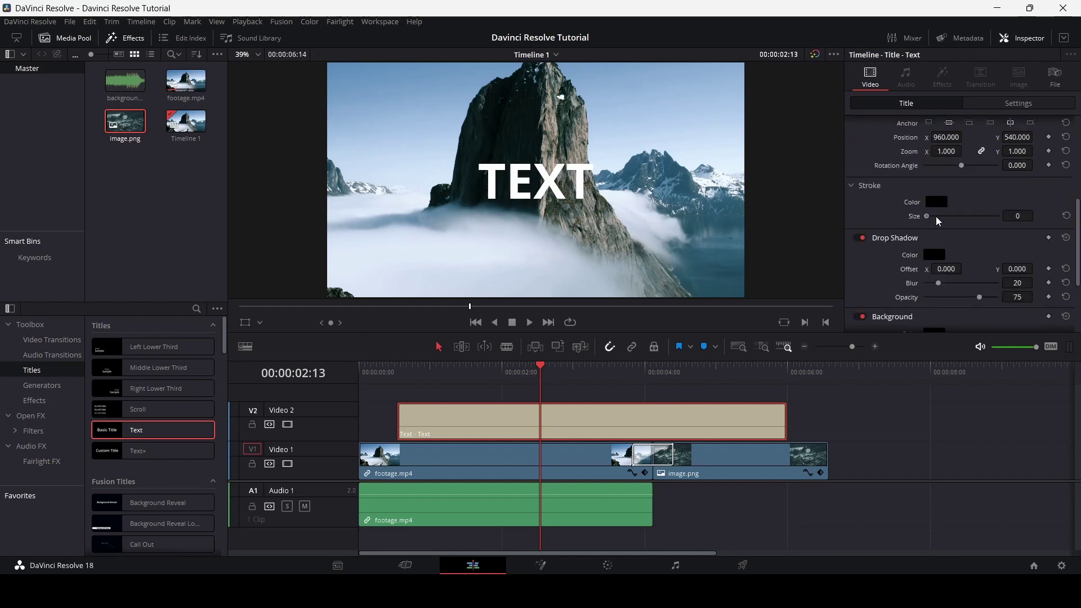
{"action": "scroll", "coordinate": [925, 245], "scroll_direction": "down", "scroll_amount": 2}
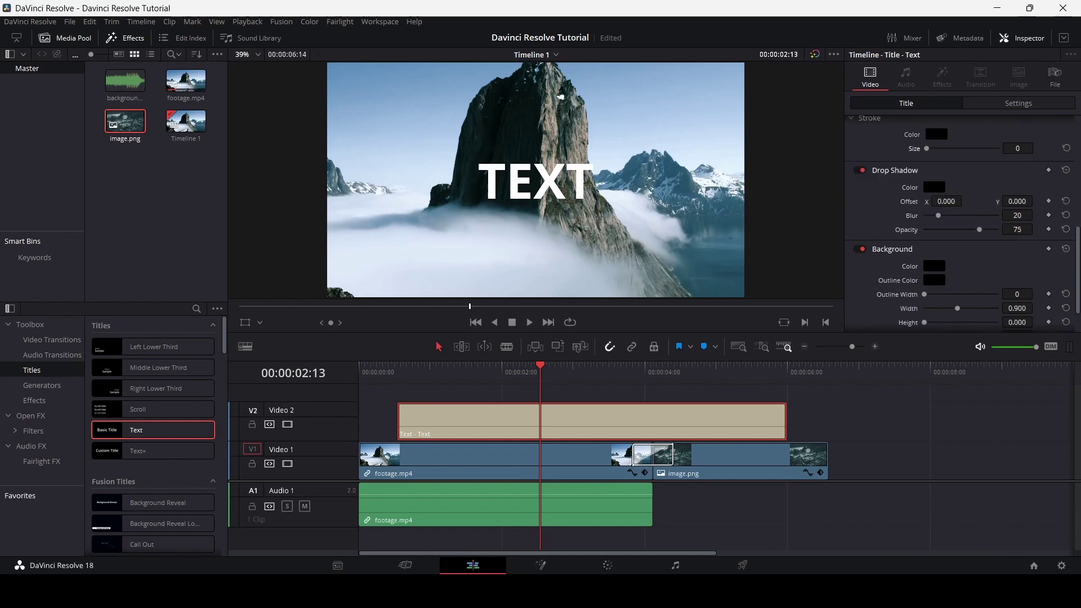
{"action": "left_click_drag", "start_coordinate": [945, 201], "coordinate": [971, 201]}
Step: Give the title background a height of 0.595 and corner radius 0, and disable the background
{"action": "scroll", "coordinate": [910, 256], "scroll_direction": "down", "scroll_amount": 1}
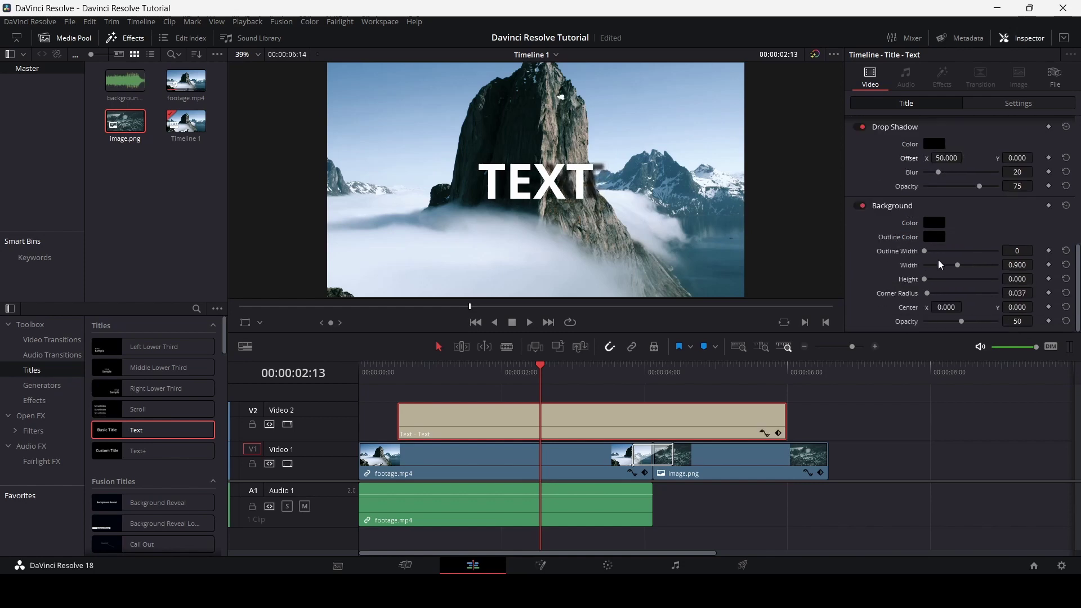
{"action": "left_click_drag", "start_coordinate": [924, 279], "coordinate": [864, 300]}
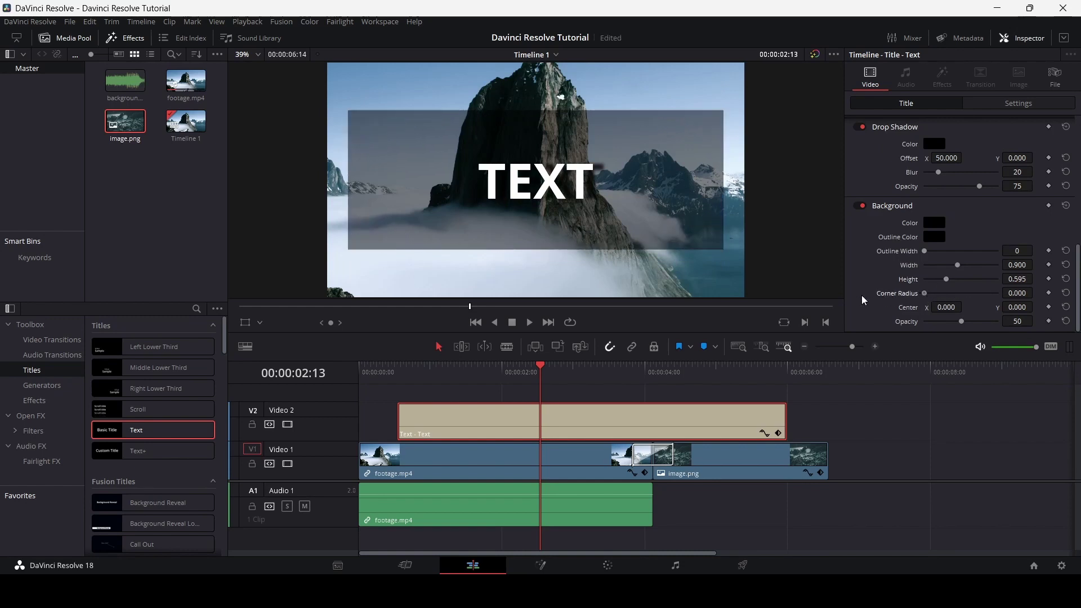
{"action": "left_click", "coordinate": [861, 207]}
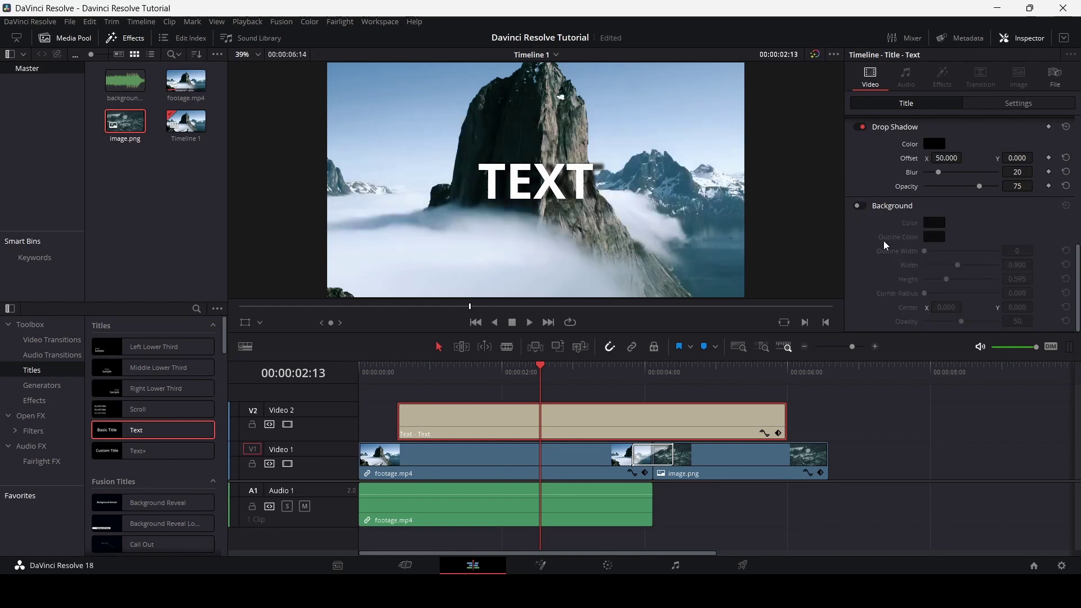
Step: Try the title's transform with zoom 1.210 and position X -81, and reset both values
{"action": "scroll", "coordinate": [883, 240], "scroll_direction": "up", "scroll_amount": 10}
{"action": "left_click", "coordinate": [1007, 103]}
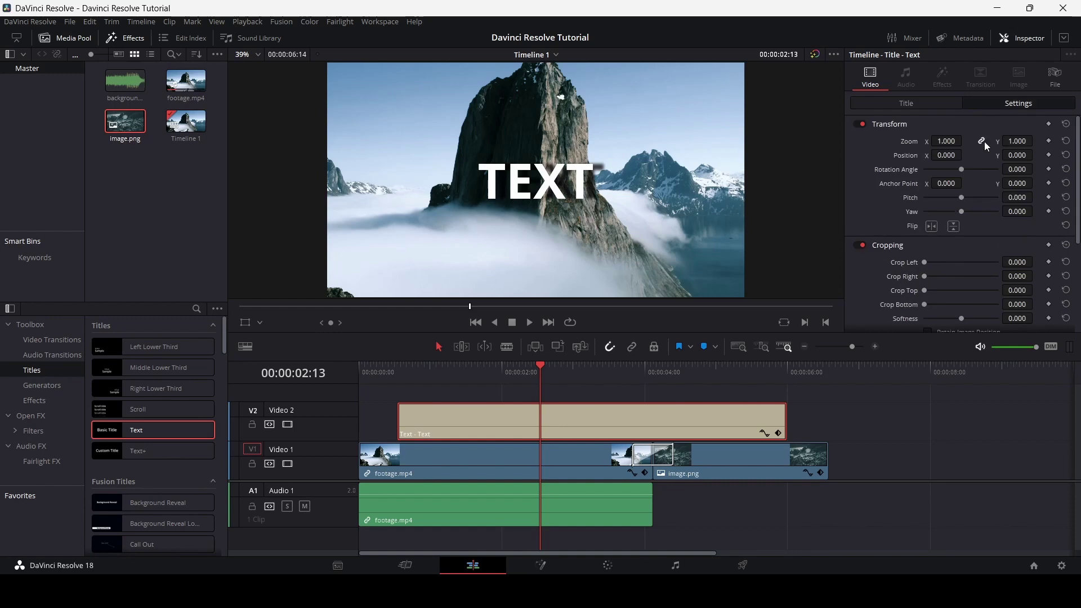
{"action": "left_click_drag", "start_coordinate": [946, 141], "coordinate": [964, 162]}
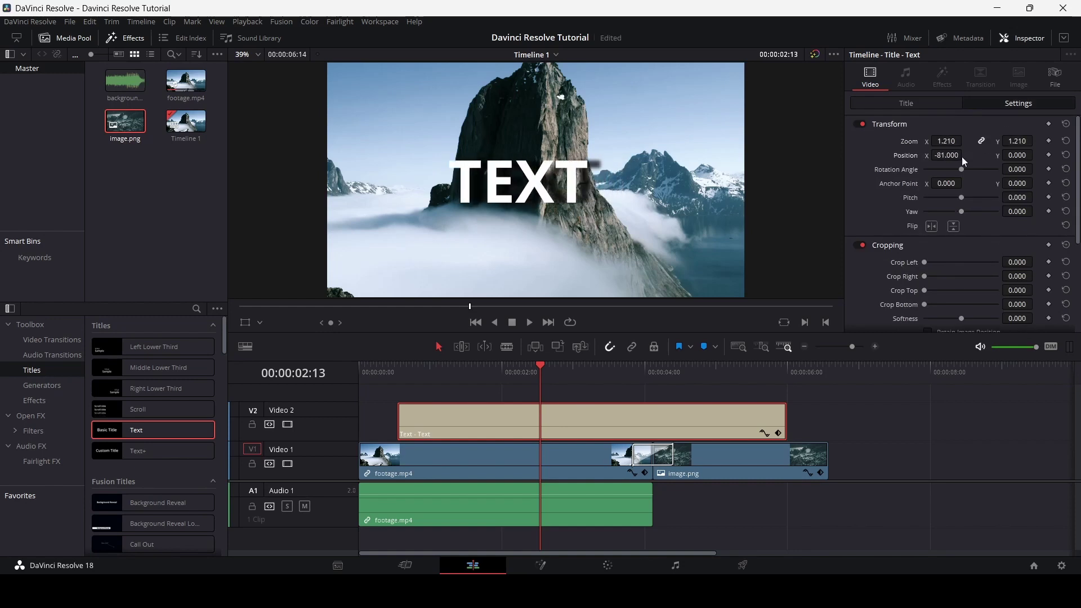
{"action": "left_click", "coordinate": [1065, 140]}
{"action": "left_click", "coordinate": [1066, 155]}
{"action": "left_click", "coordinate": [901, 104]}
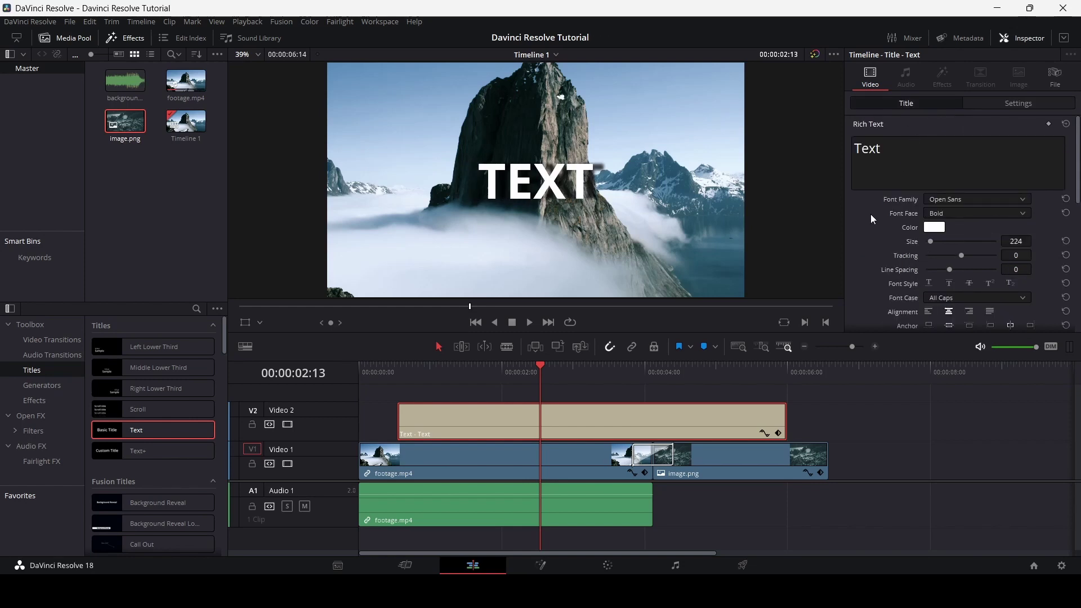
Step: Review the title's transform, cropping and further clip settings, and return to its text properties
{"action": "left_click", "coordinate": [1003, 103]}
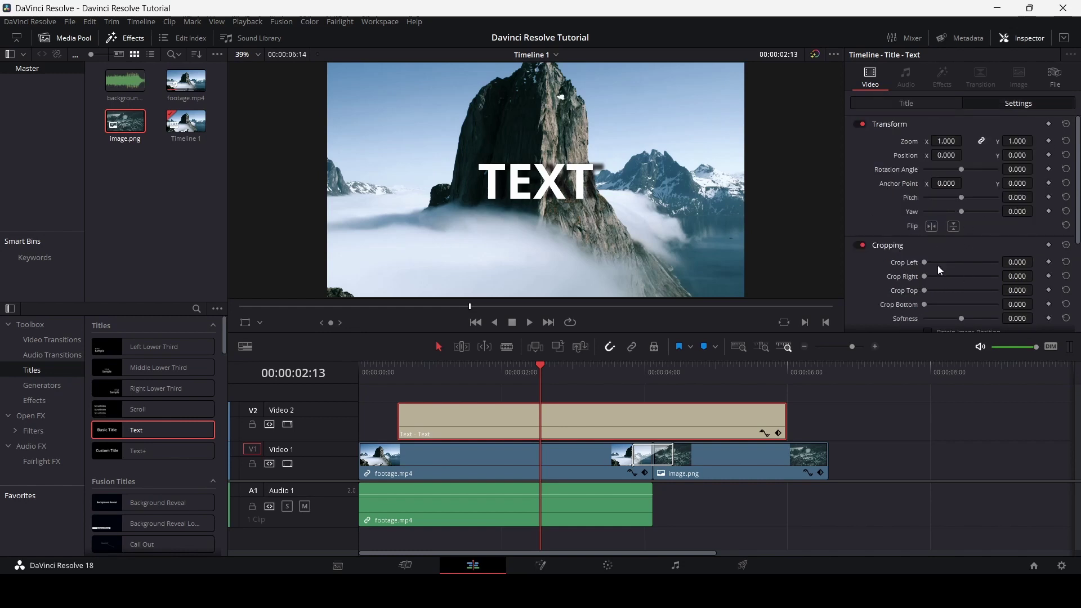
{"action": "scroll", "coordinate": [937, 248], "scroll_direction": "down", "scroll_amount": 5}
{"action": "scroll", "coordinate": [938, 231], "scroll_direction": "up", "scroll_amount": 5}
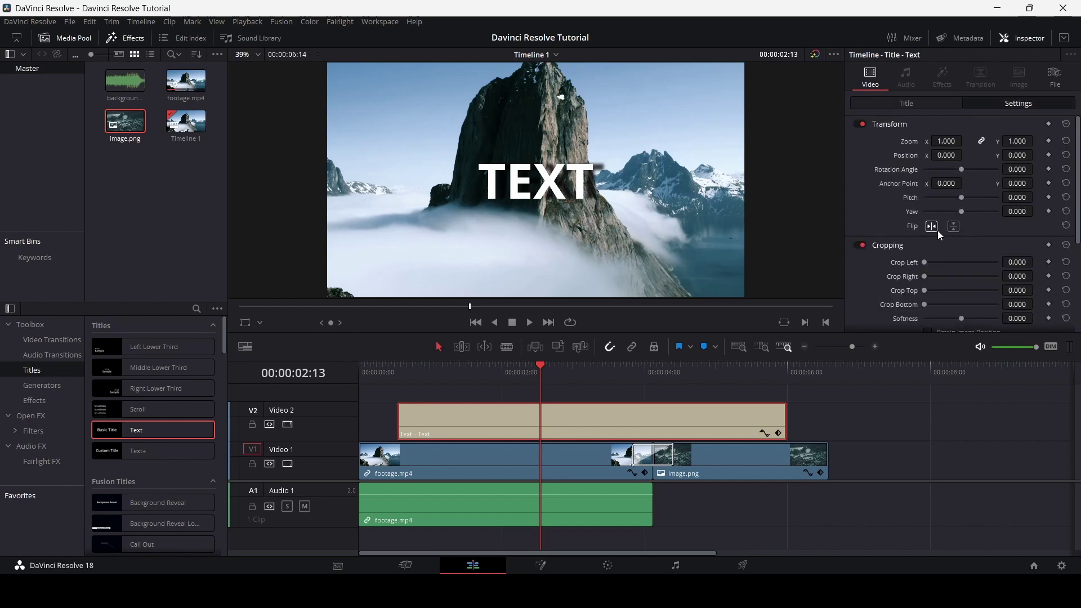
{"action": "left_click", "coordinate": [908, 105]}
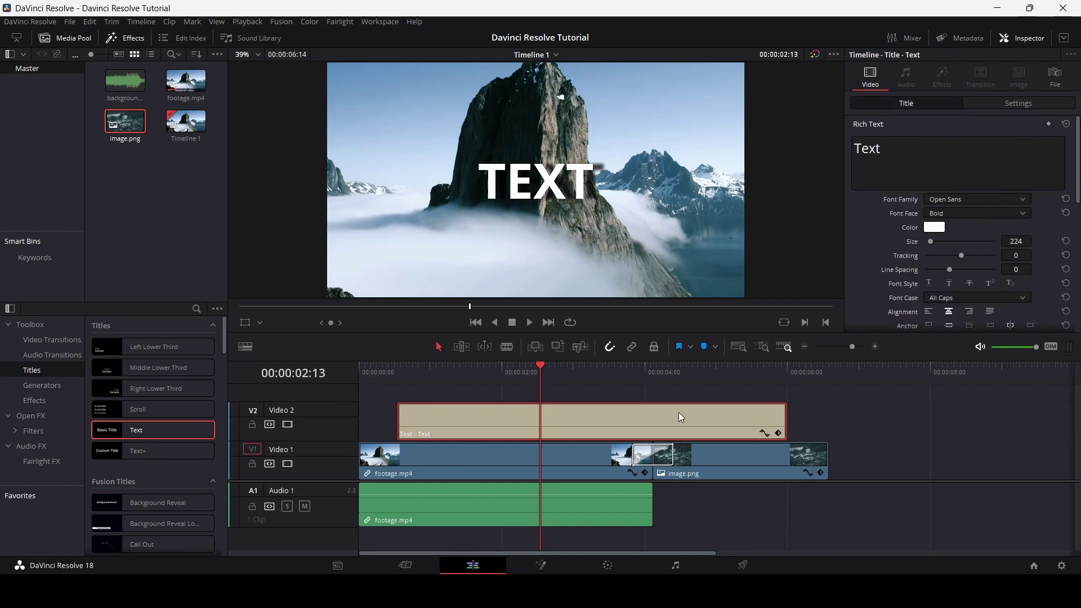
Step: Add a short fade-in to the start of footage.mp4 and play the timeline from the beginning to preview it
{"action": "left_click", "coordinate": [397, 391]}
{"action": "mouse_move", "coordinate": [393, 376]}
{"action": "left_mouse_down"}
{"action": "mouse_move", "coordinate": [383, 376]}
{"action": "mouse_move", "coordinate": [562, 373]}
{"action": "mouse_move", "coordinate": [404, 378]}
{"action": "left_mouse_up"}
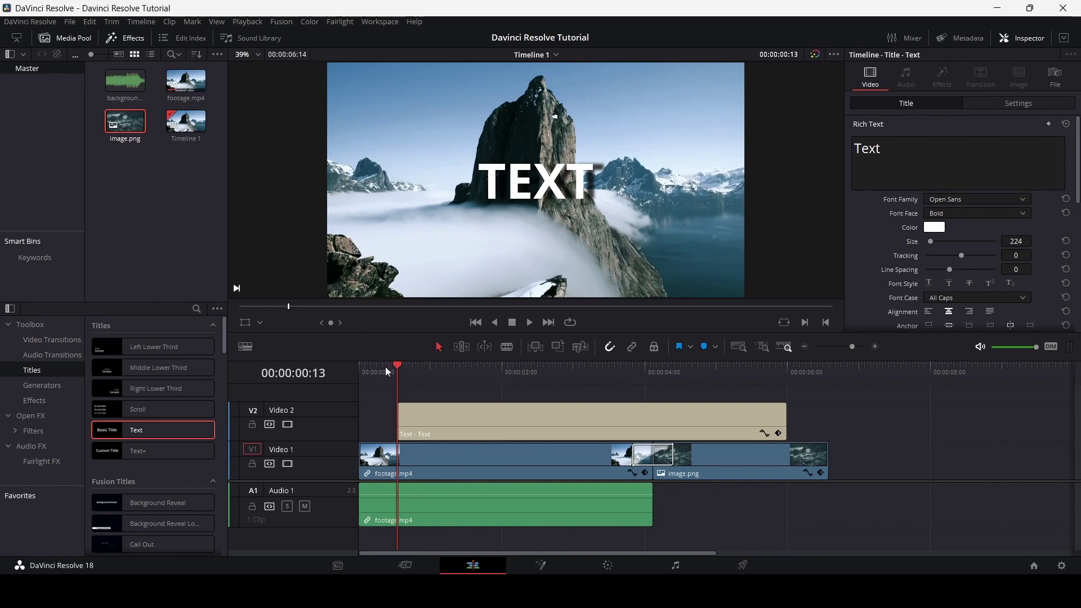
{"action": "left_click_drag", "start_coordinate": [386, 369], "coordinate": [359, 384]}
{"action": "left_click", "coordinate": [400, 474]}
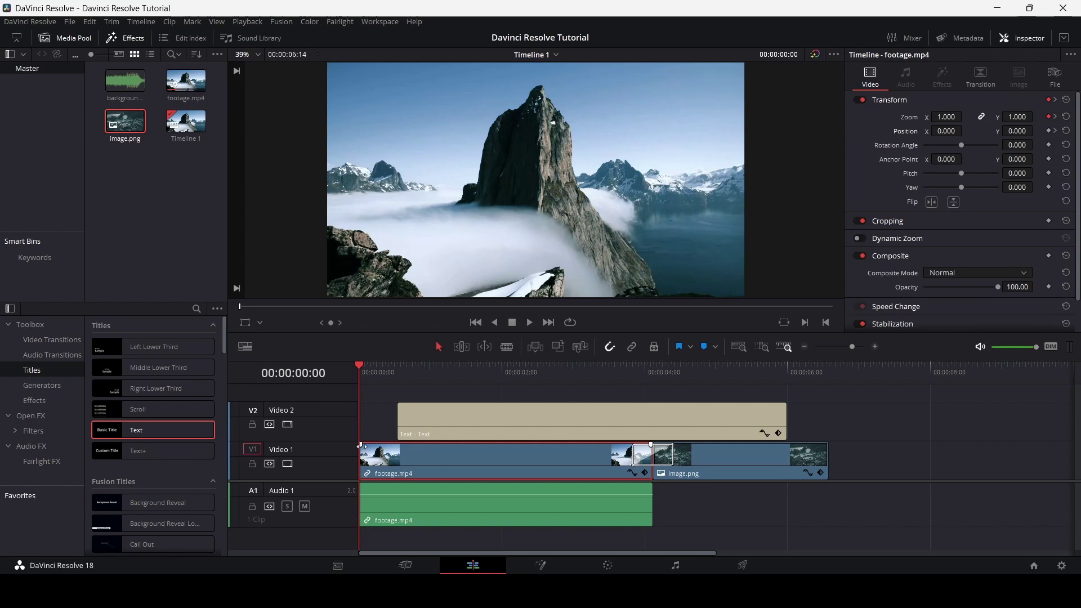
{"action": "left_click_drag", "start_coordinate": [360, 446], "coordinate": [386, 445]}
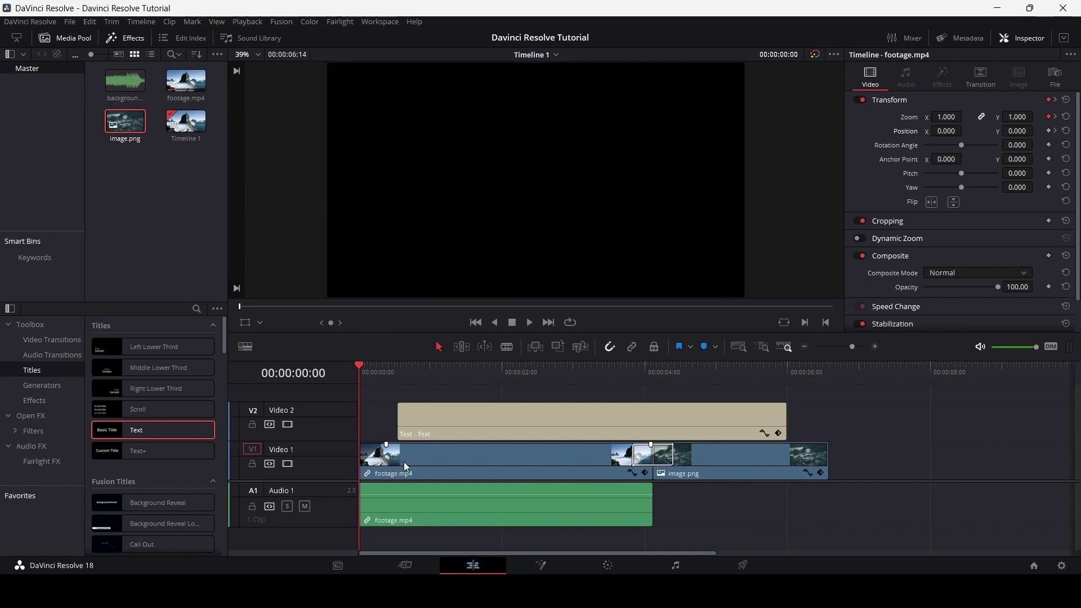
{"action": "key", "text": "space"}
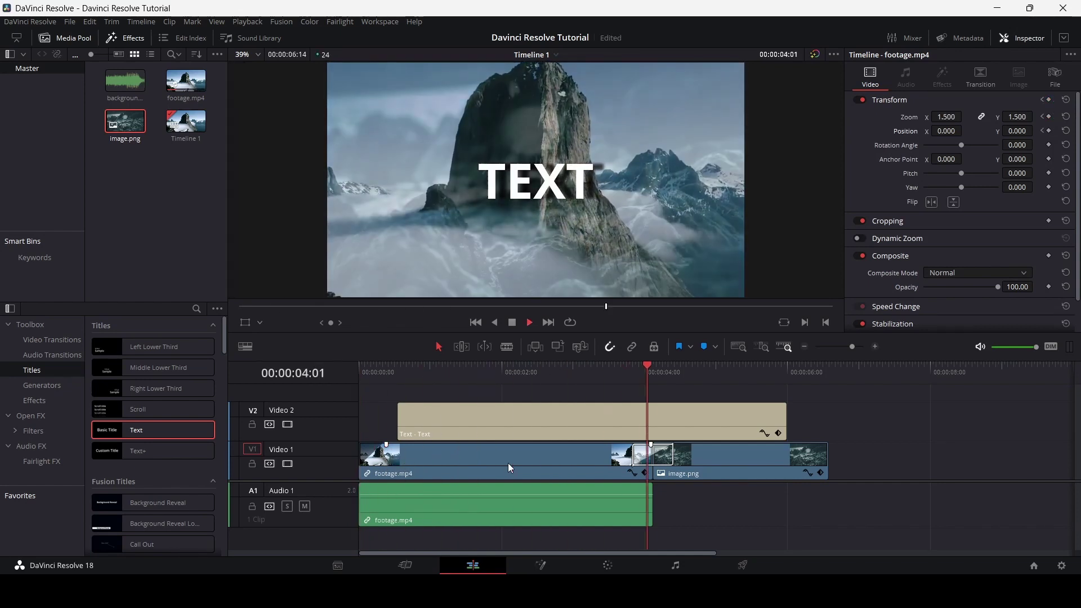
{"action": "key", "text": "space"}
Step: Add a short fade-out to the end of image.png and play the timeline to preview it
{"action": "left_click", "coordinate": [735, 462]}
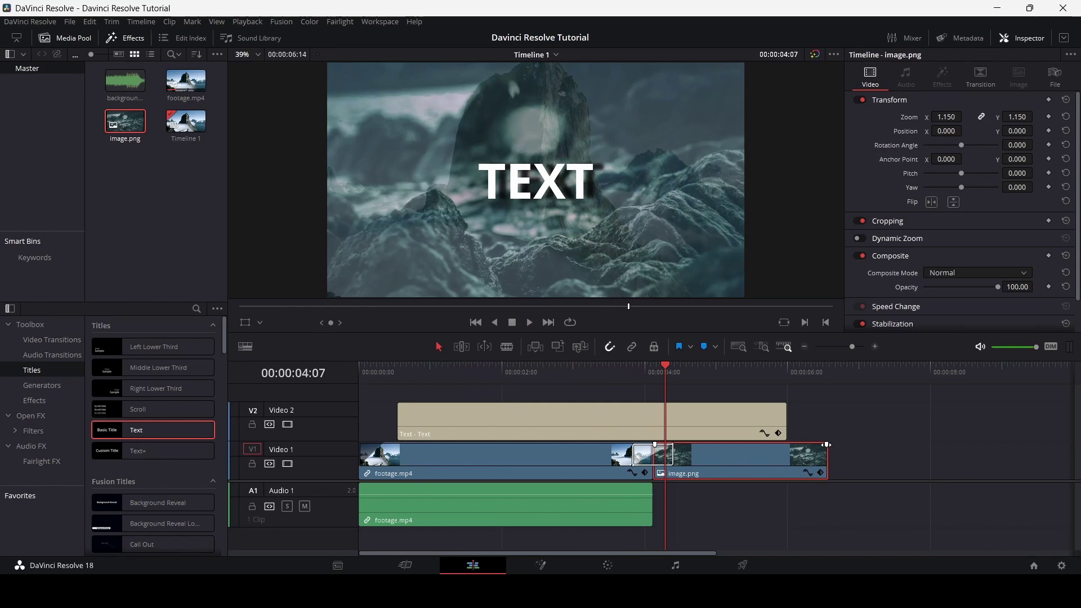
{"action": "left_click", "coordinate": [827, 445]}
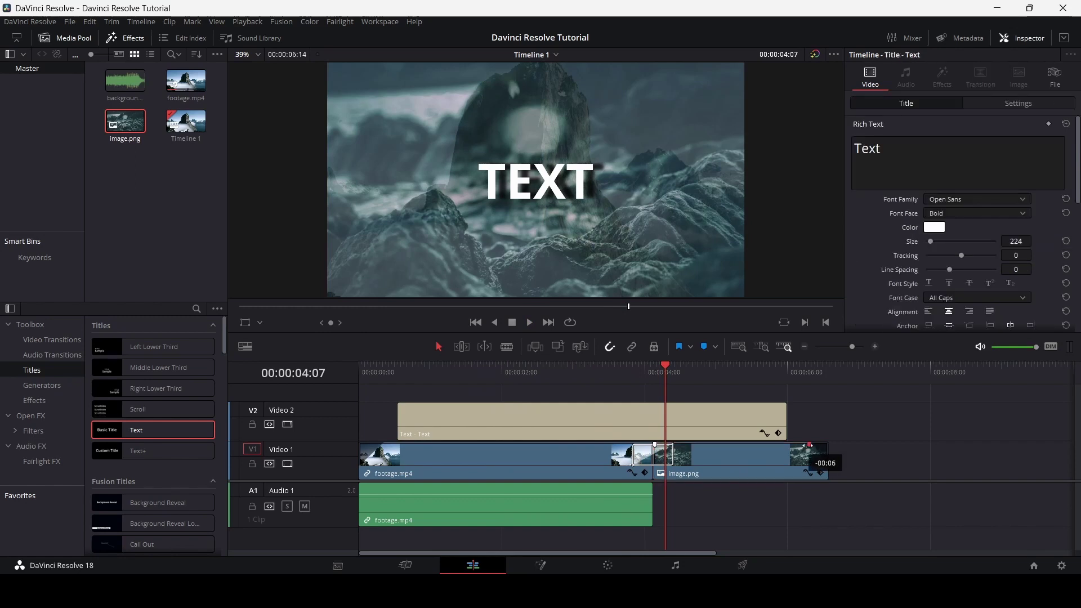
{"action": "key", "text": "space"}
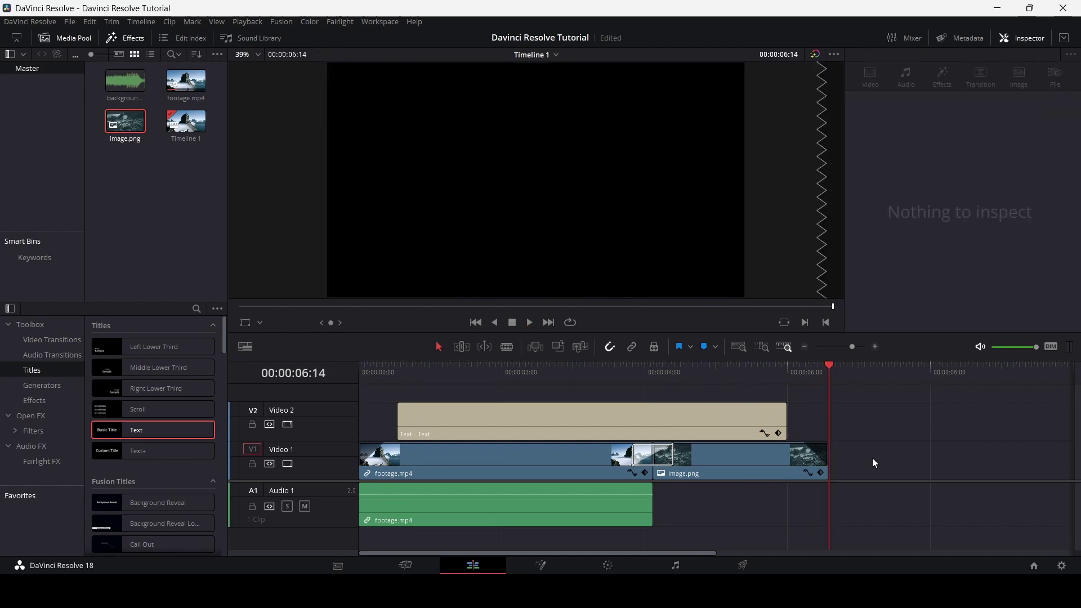
Step: Add a short fade-in and fade-out to the title clip, preview them from near the timeline's start, and save the project
{"action": "left_click", "coordinate": [462, 375]}
{"action": "left_click_drag", "start_coordinate": [401, 405], "coordinate": [411, 405]}
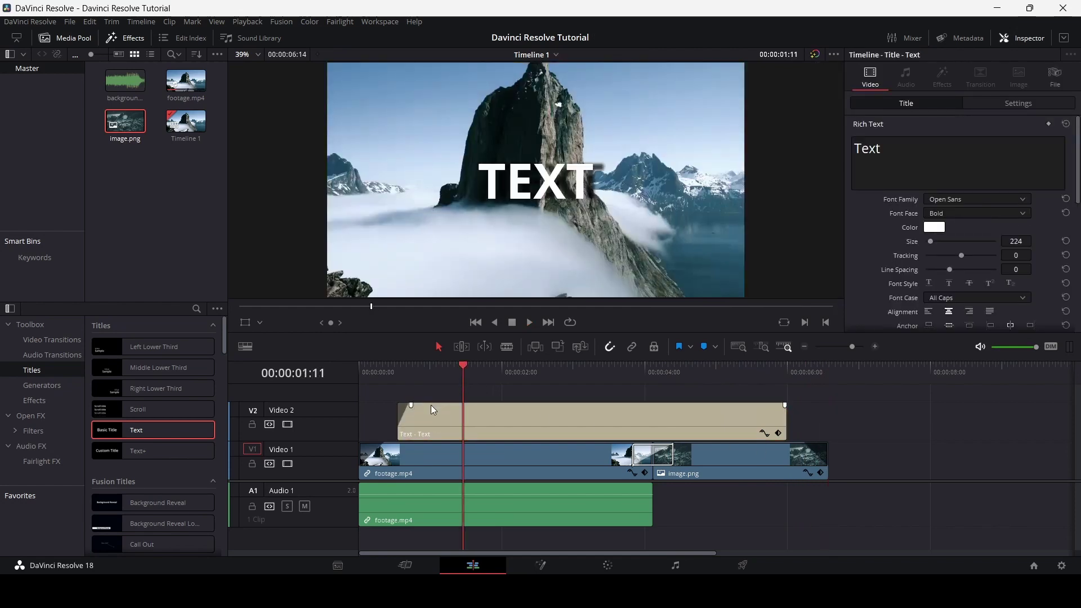
{"action": "left_click_drag", "start_coordinate": [784, 405], "coordinate": [775, 405]}
{"action": "left_click", "coordinate": [383, 377]}
{"action": "key", "text": "space"}
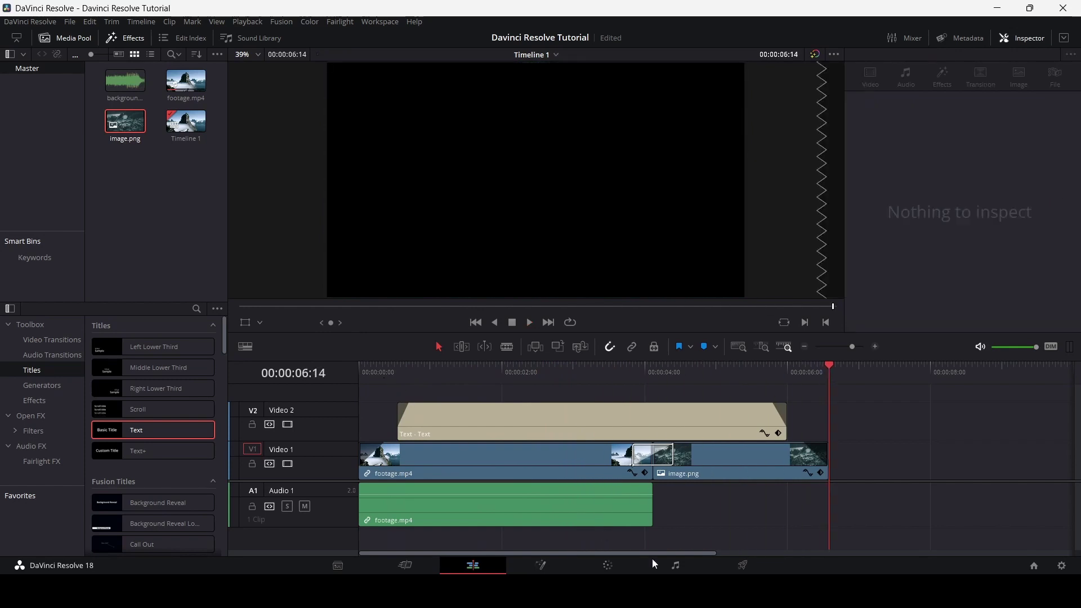
{"action": "key", "text": "ctrl+s"}
Step: Delete the audio of footage.mp4 and place background music.mp3 at the start of the Audio 1 track
{"action": "left_click", "coordinate": [526, 377]}
{"action": "left_click", "coordinate": [481, 511]}
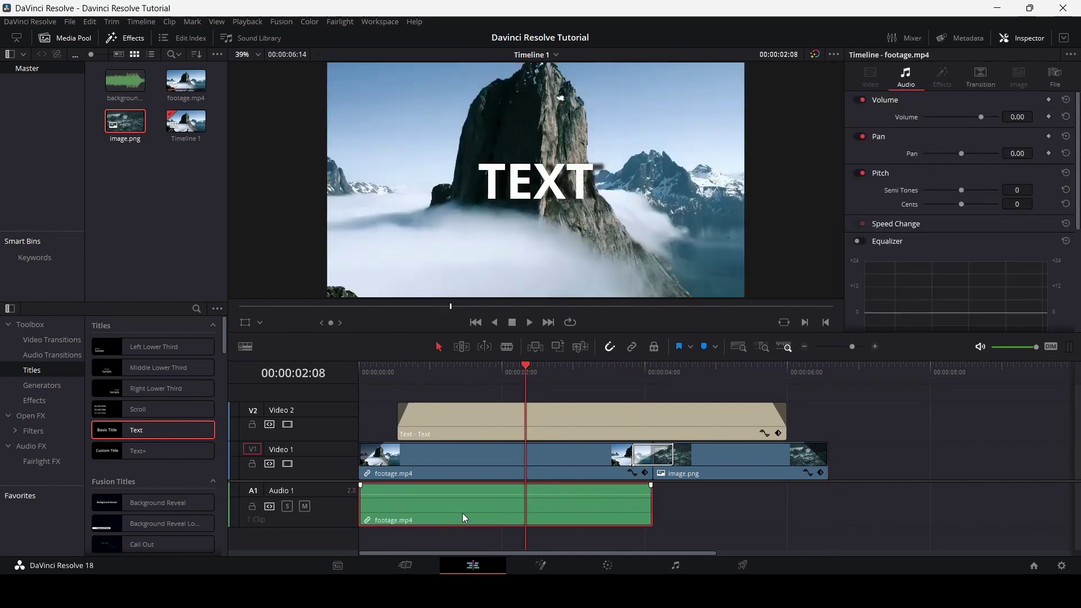
{"action": "key", "text": "Delete"}
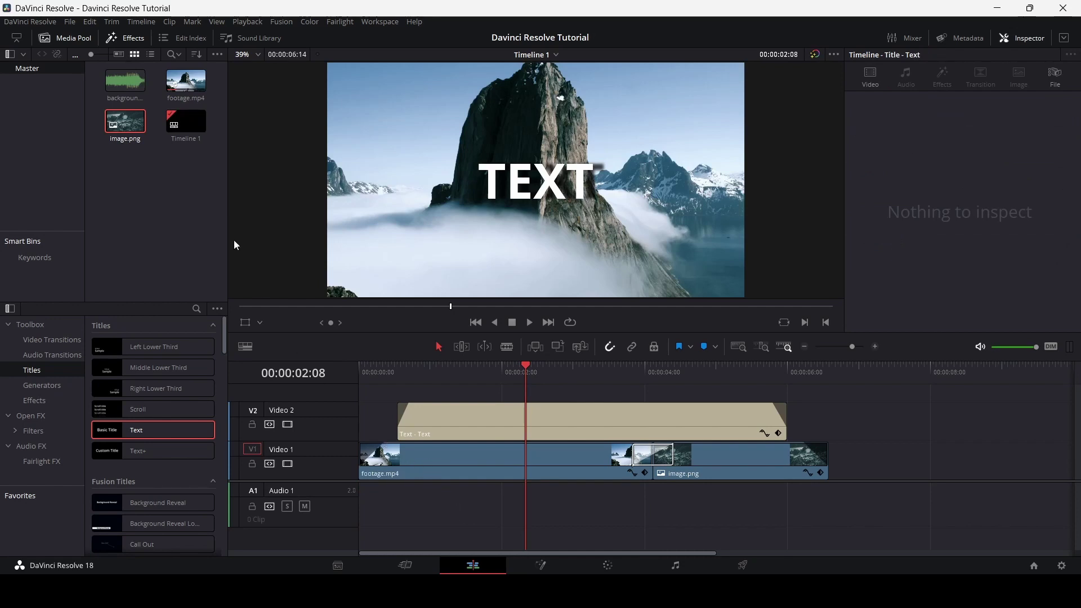
{"action": "left_click_drag", "start_coordinate": [123, 84], "coordinate": [437, 510]}
{"action": "left_click_drag", "start_coordinate": [559, 506], "coordinate": [507, 507]}
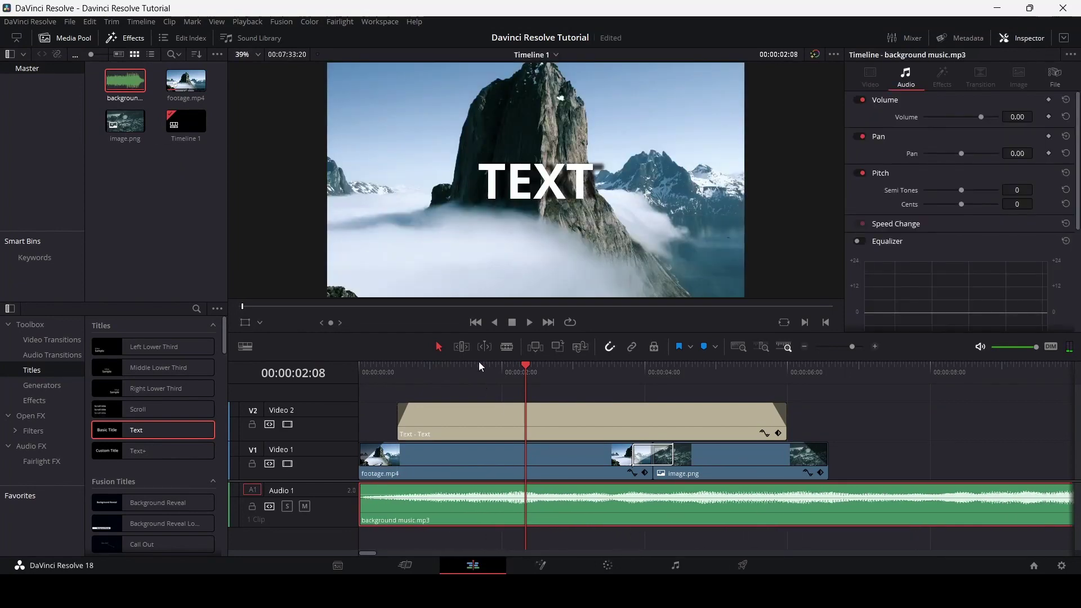
Step: Split the background music at 06:14, where the video ends, and delete the part after the cut
{"action": "left_click", "coordinate": [506, 347]}
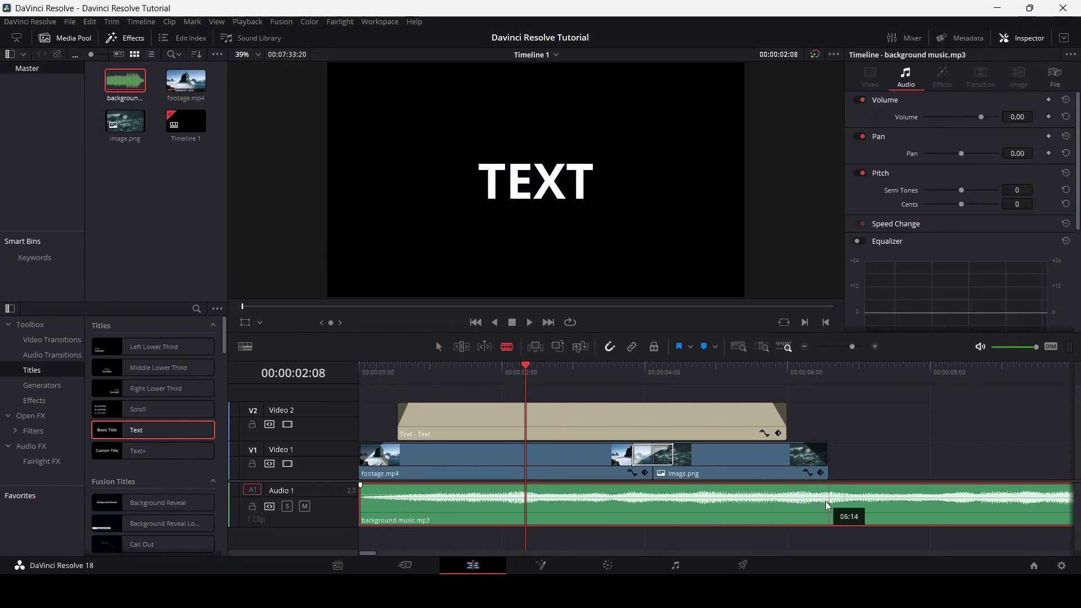
{"action": "left_click", "coordinate": [817, 509]}
{"action": "left_click", "coordinate": [879, 511]}
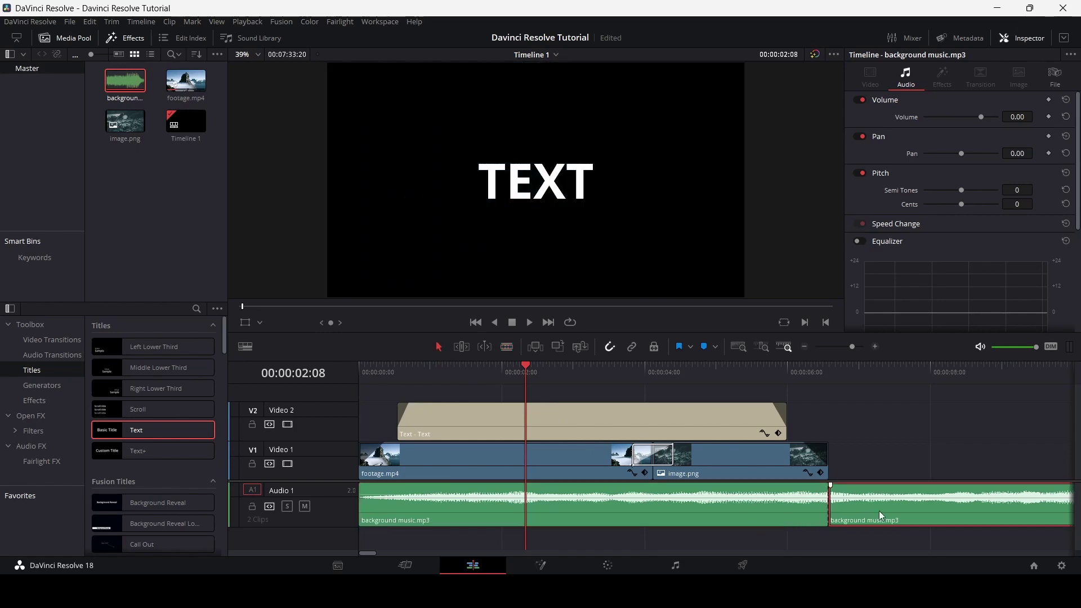
{"action": "key", "text": "Delete"}
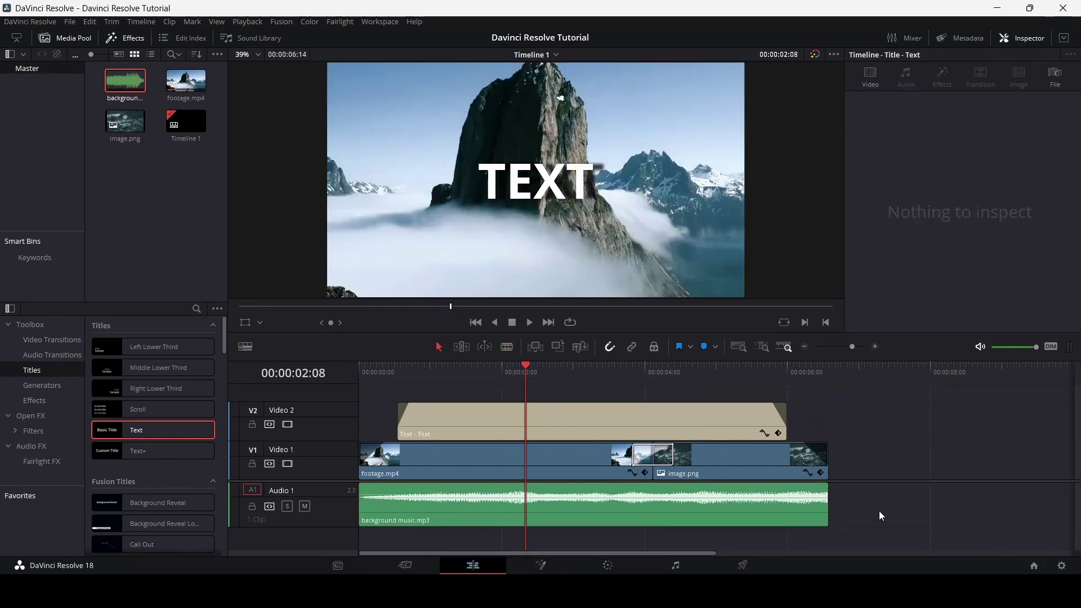
Step: Add a fade-out to the end of the background music and set its volume to -6.80
{"action": "left_click_drag", "start_coordinate": [826, 486], "coordinate": [788, 489]}
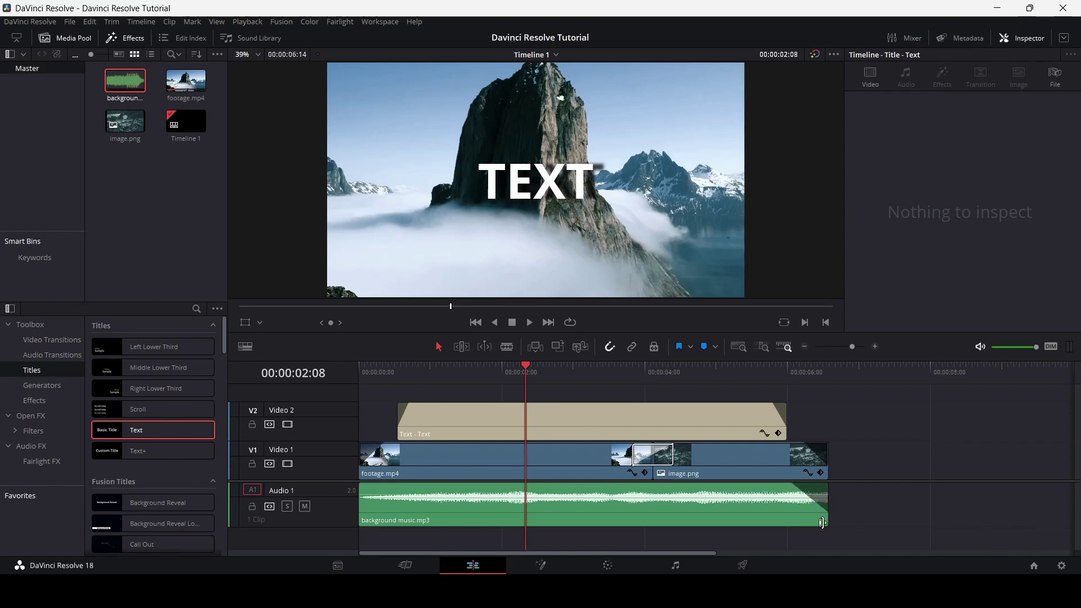
{"action": "left_click", "coordinate": [472, 501]}
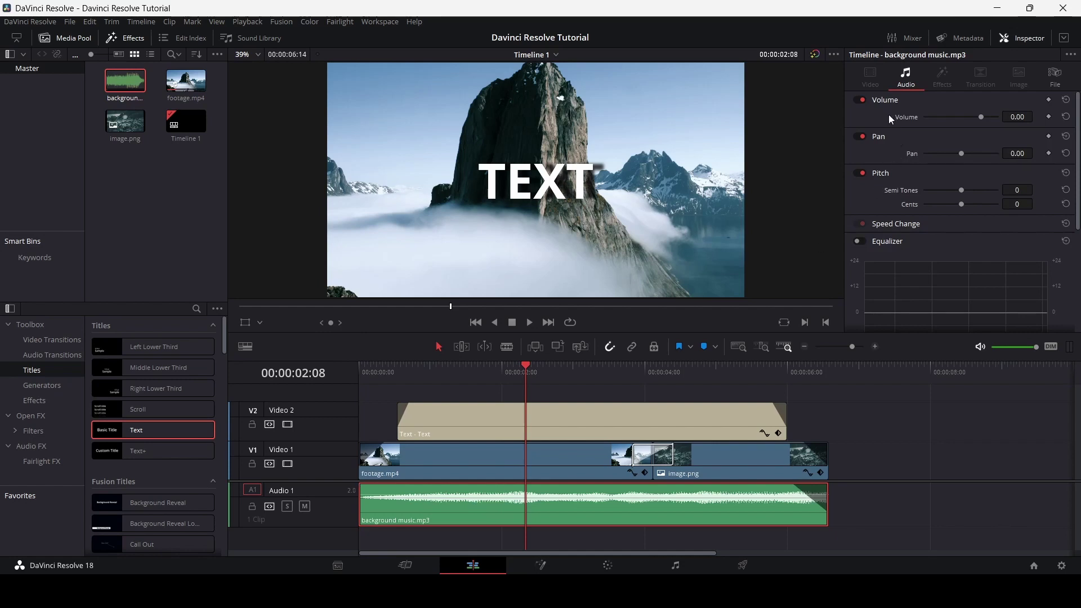
{"action": "left_click_drag", "start_coordinate": [1015, 117], "coordinate": [996, 116]}
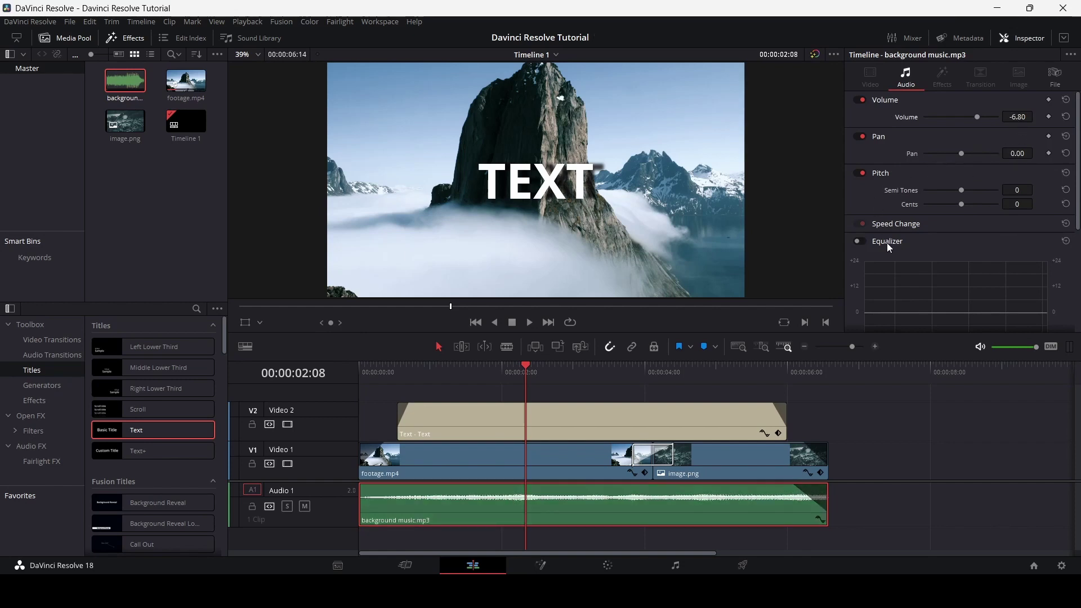
{"action": "scroll", "coordinate": [887, 244], "scroll_direction": "down", "scroll_amount": 2}
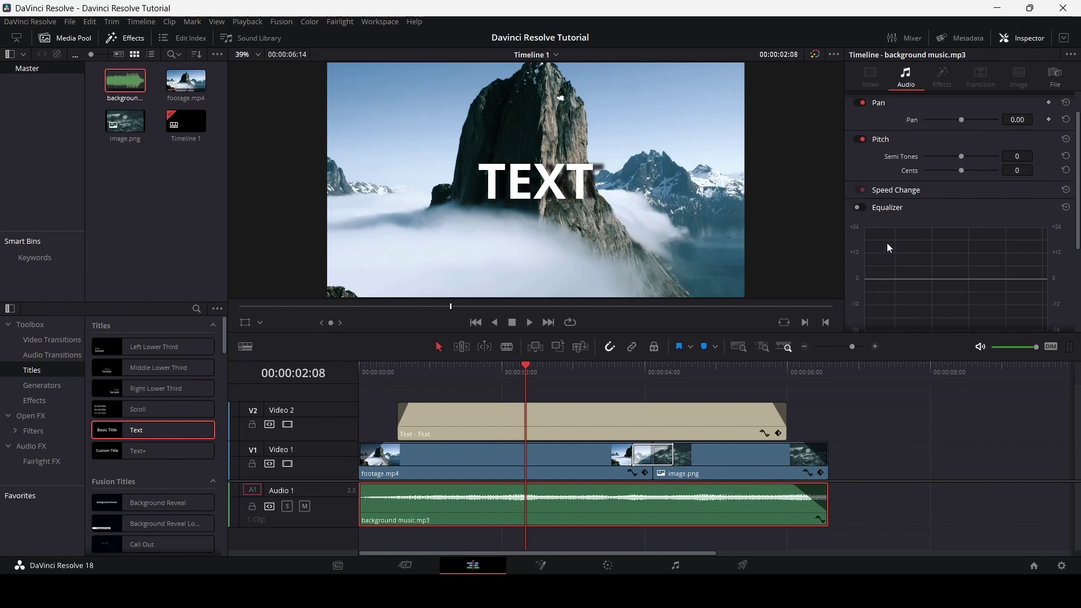
Step: Play the whole timeline from the beginning to preview the edit with music, and return to the start
{"action": "left_click", "coordinate": [377, 406]}
{"action": "key", "text": "Home"}
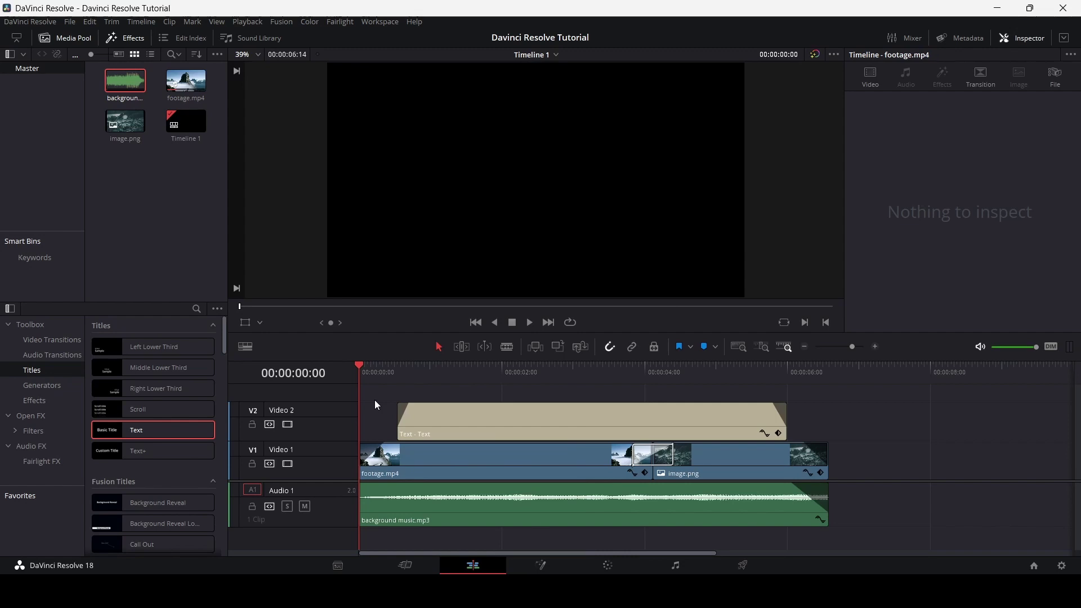
{"action": "key", "text": "space"}
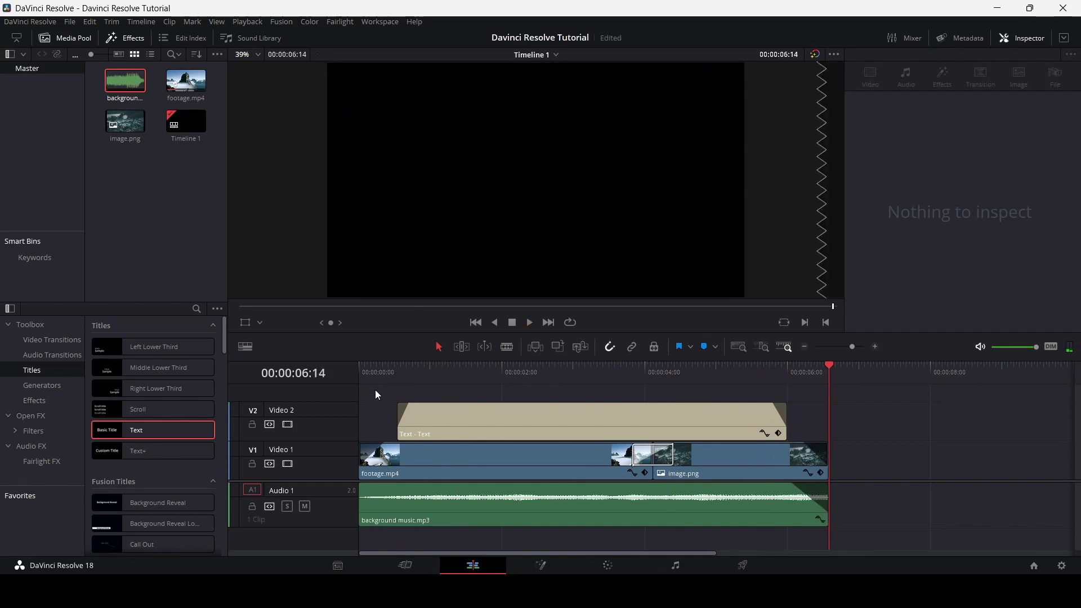
{"action": "key", "text": "Home"}
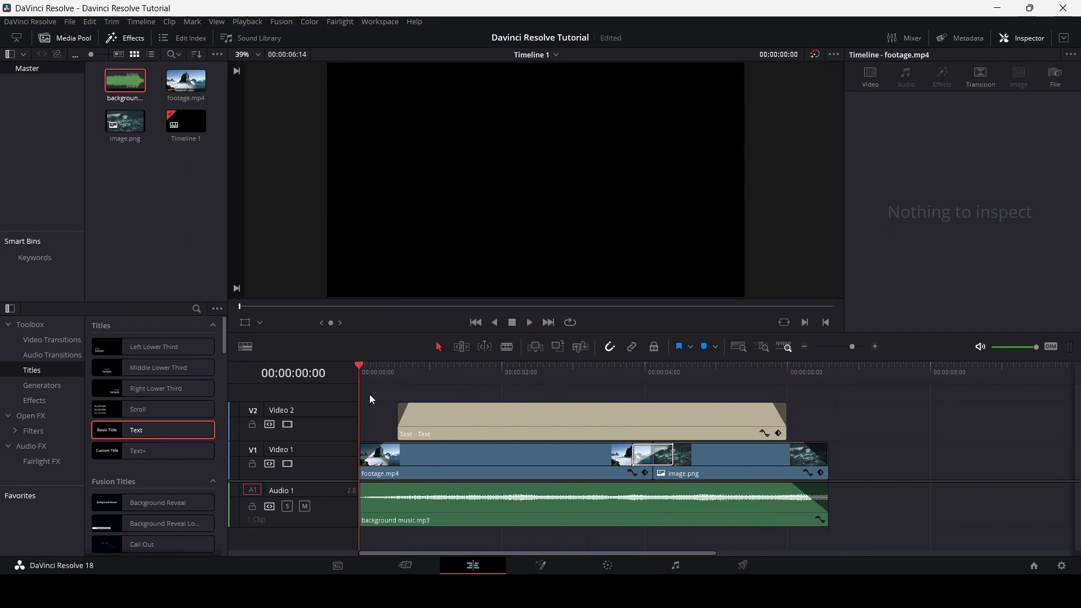
Step: Go to the Deliver page, look over the custom export settings, and choose the YouTube 1080p render preset
{"action": "left_click", "coordinate": [743, 565]}
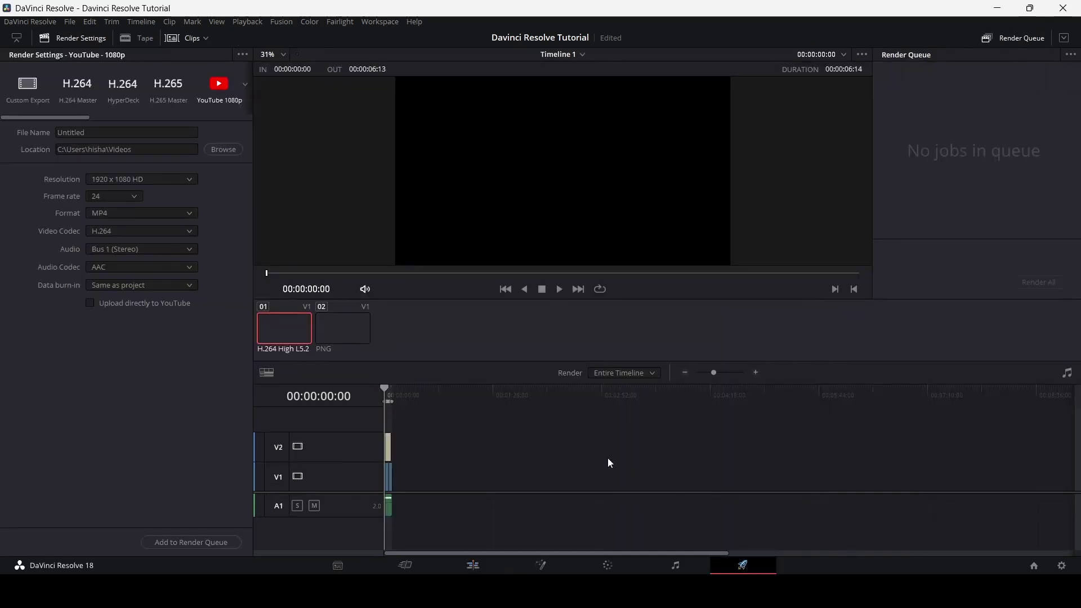
{"action": "left_click", "coordinate": [28, 86]}
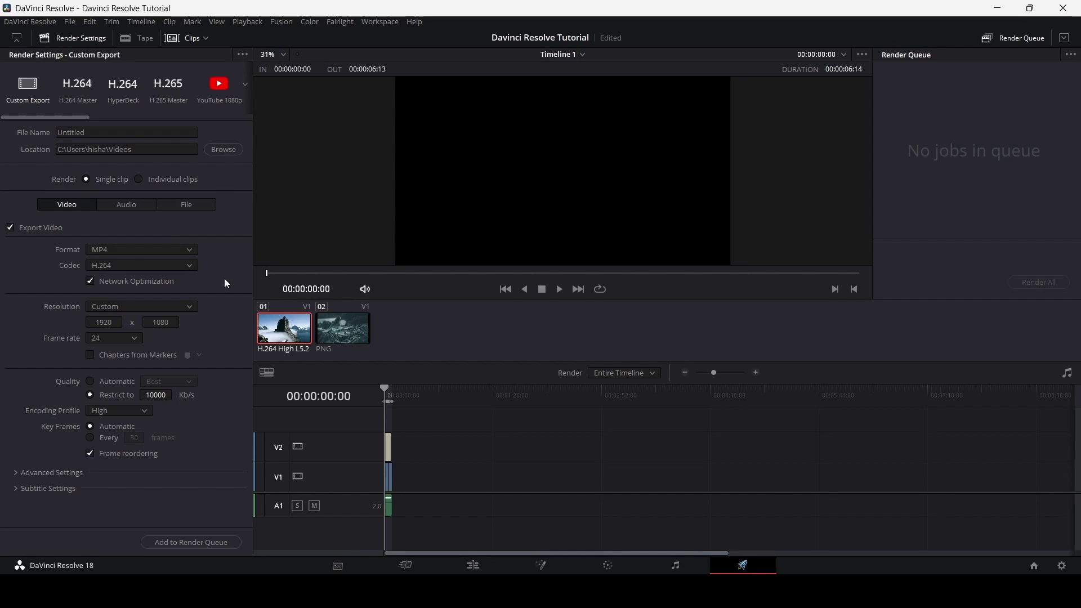
{"action": "left_click", "coordinate": [221, 107]}
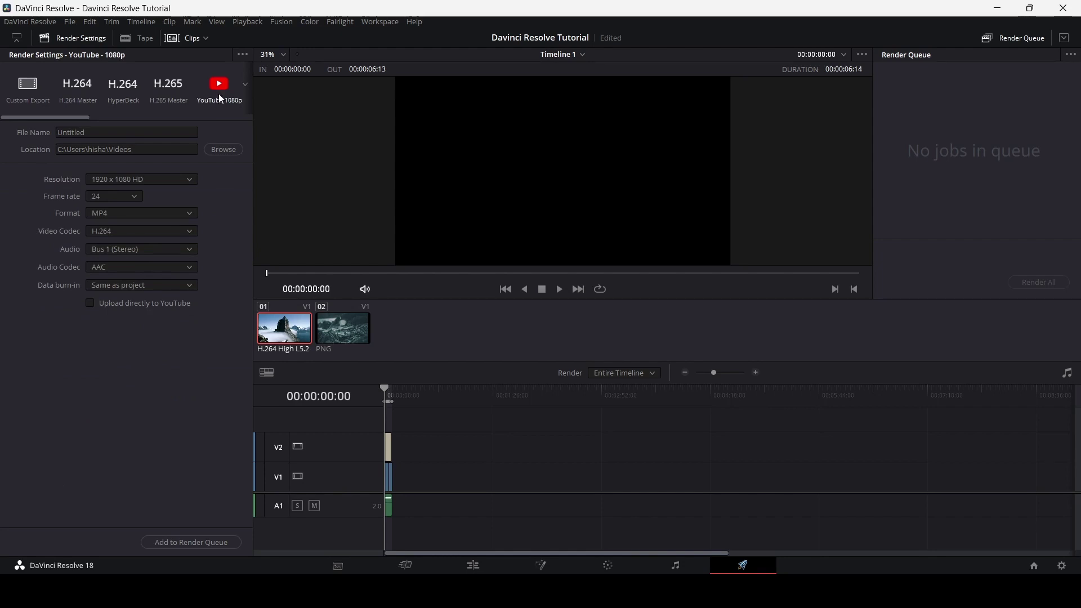
Step: Keep the file name Untitled, add the timeline to the render queue, and start rendering all jobs
{"action": "left_click_drag", "start_coordinate": [133, 130], "coordinate": [50, 132]}
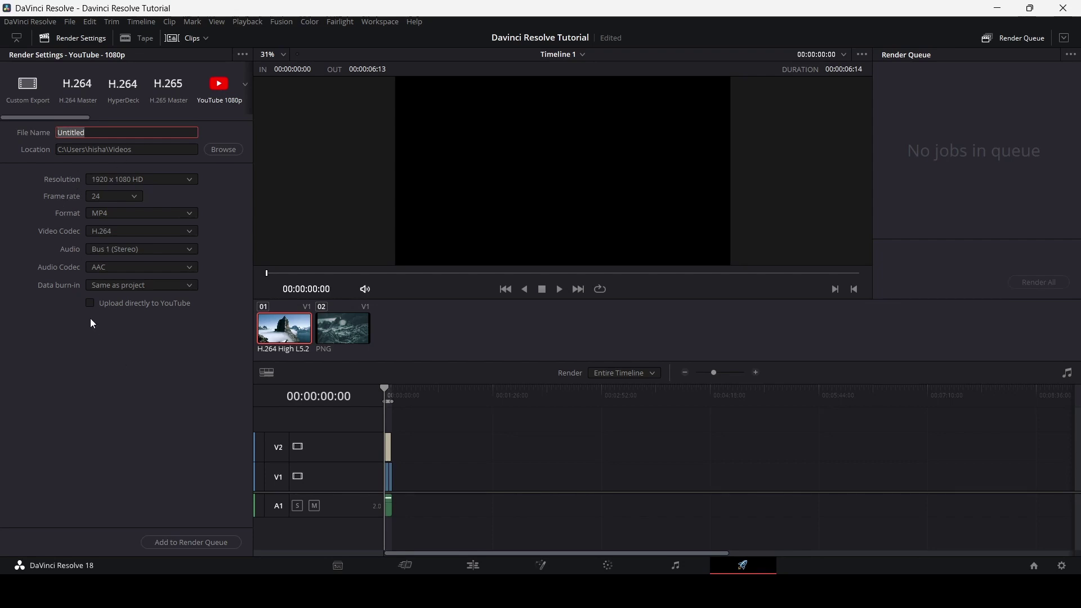
{"action": "left_click", "coordinate": [116, 347]}
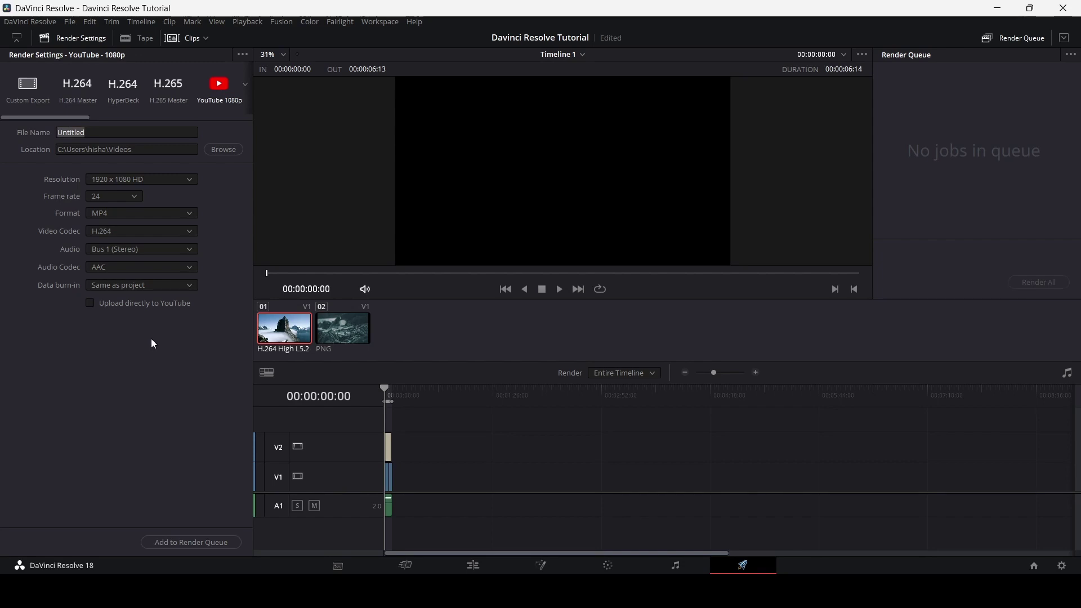
{"action": "left_click", "coordinate": [193, 543]}
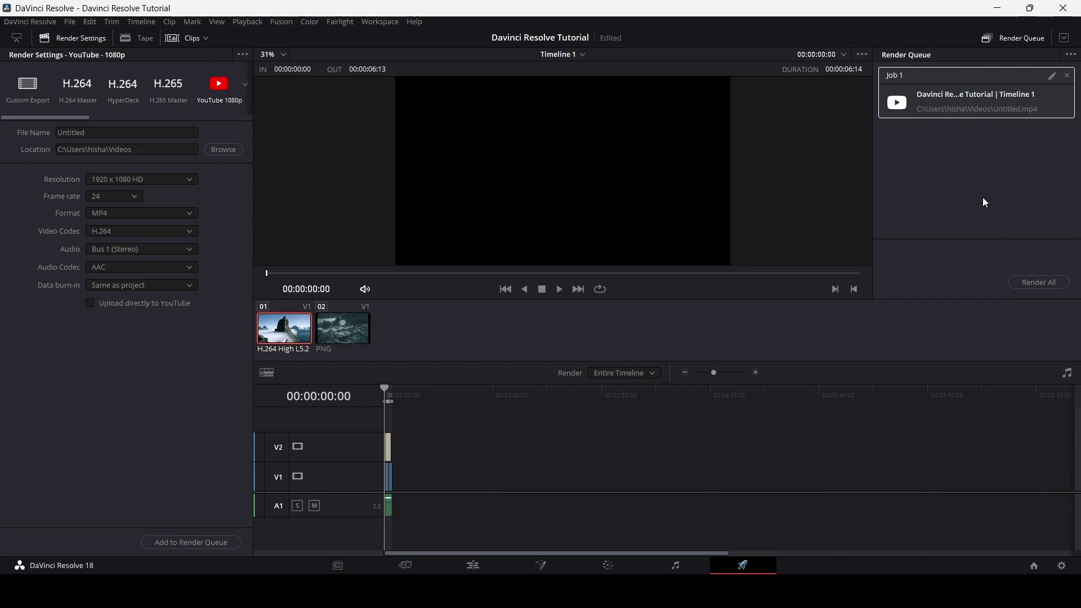
{"action": "left_click", "coordinate": [1038, 282]}
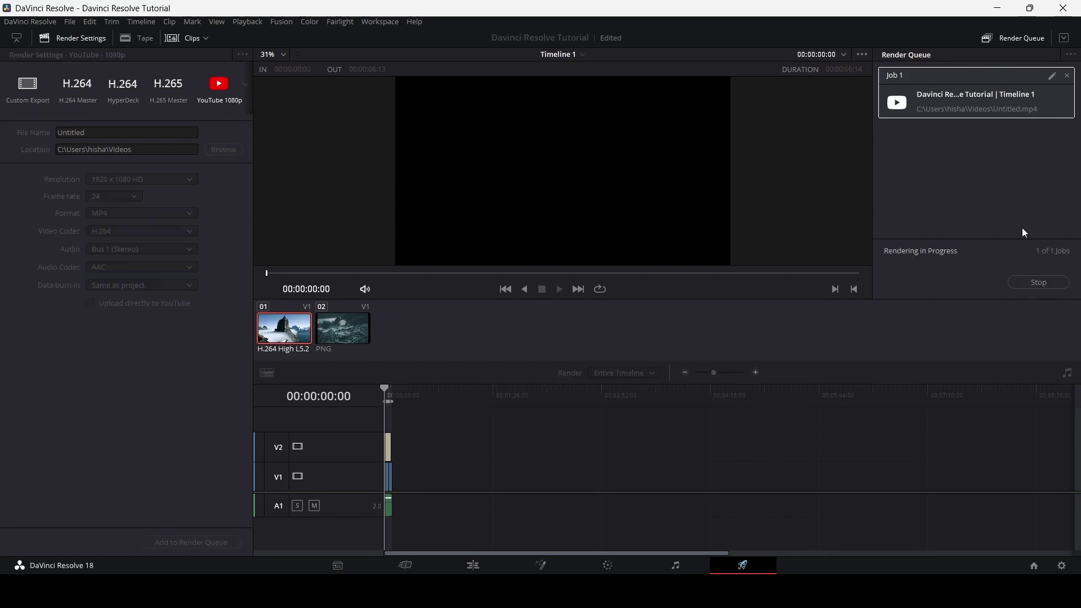